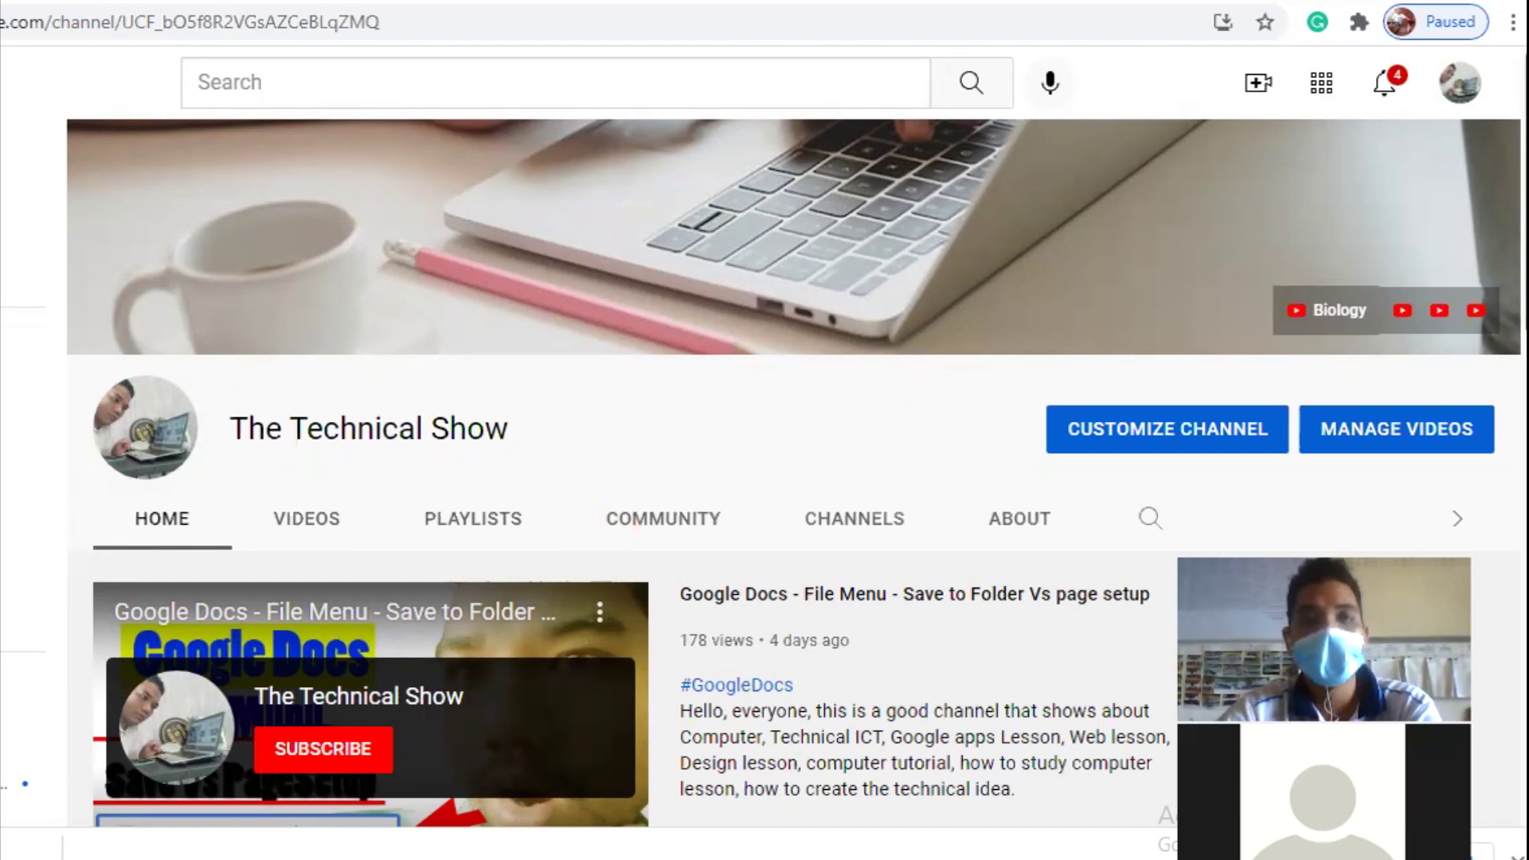
# Step: Leave the YouTube channel page by opening a new blank Chrome tab with Ctrl+T
pyautogui.hotkey('ctrl', 't')
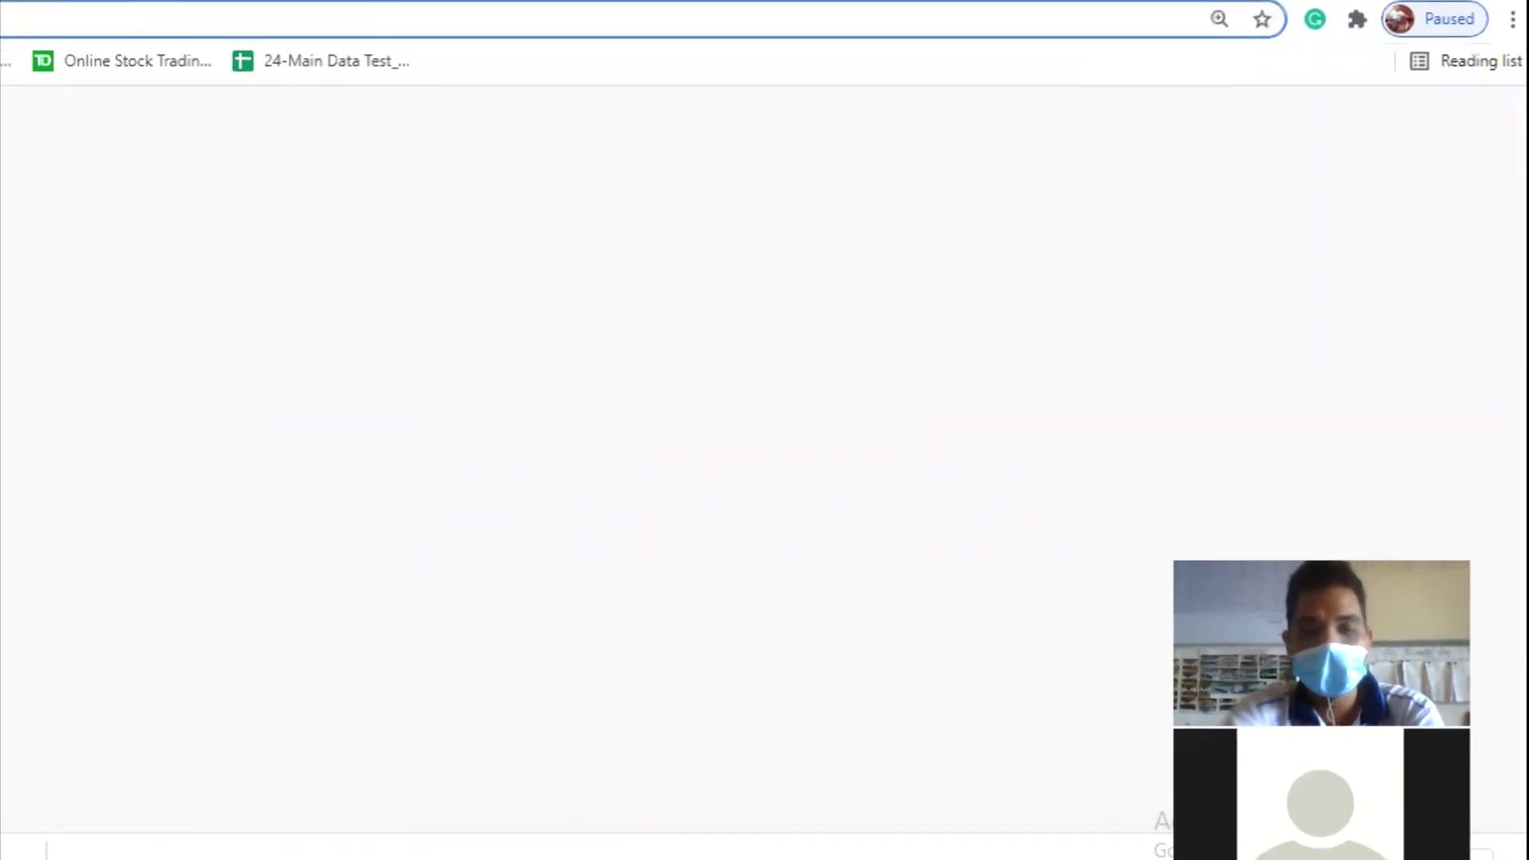
# Step: Dismiss the address-bar suggestions and reach Google Drive through the Google apps grid
pyautogui.write('ព')
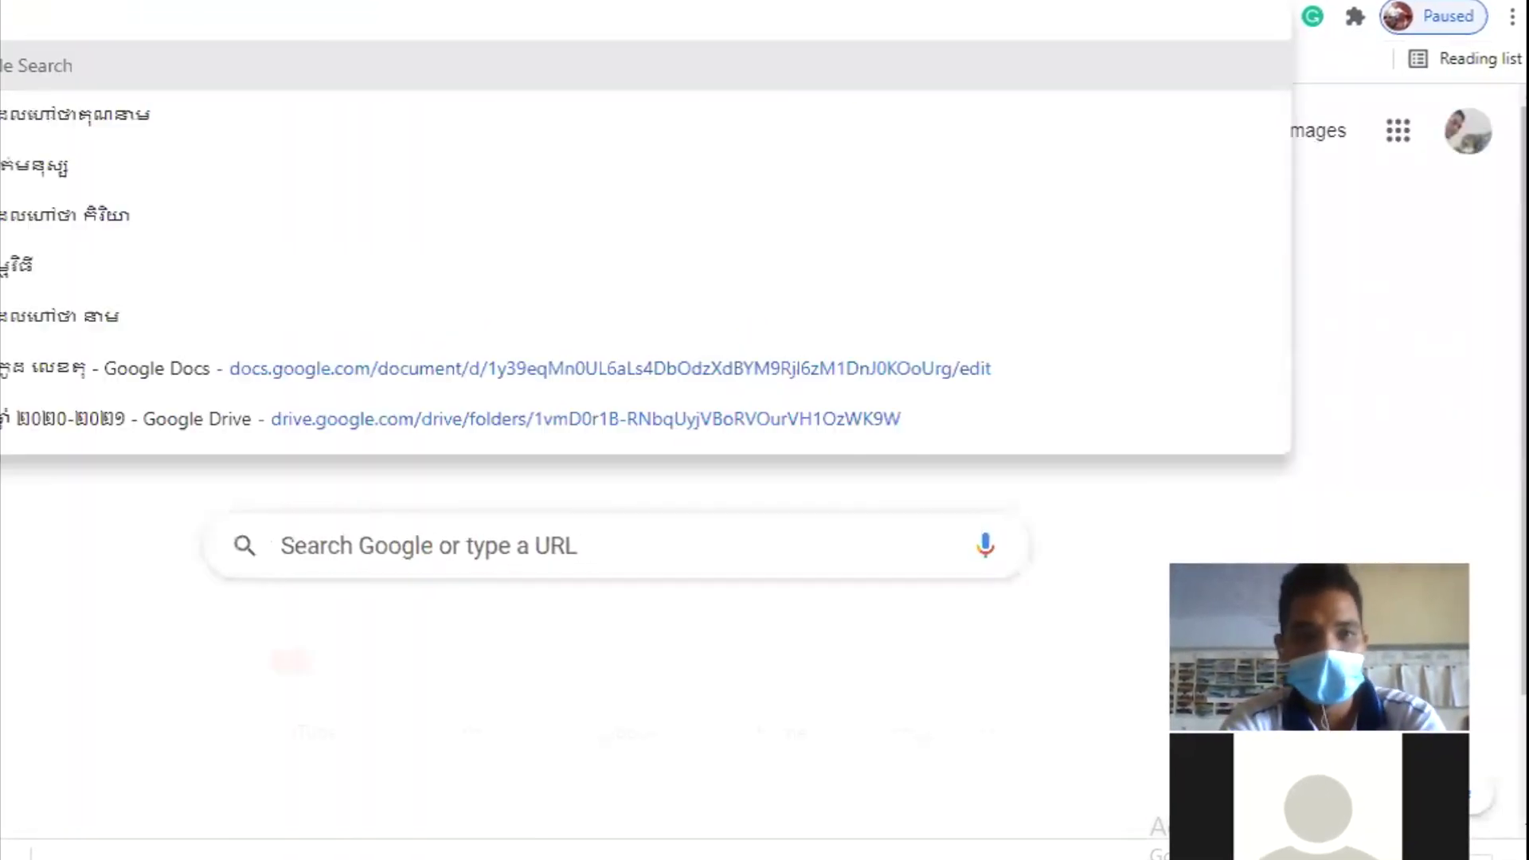
pyautogui.press('BackSpace')
pyautogui.write('d')
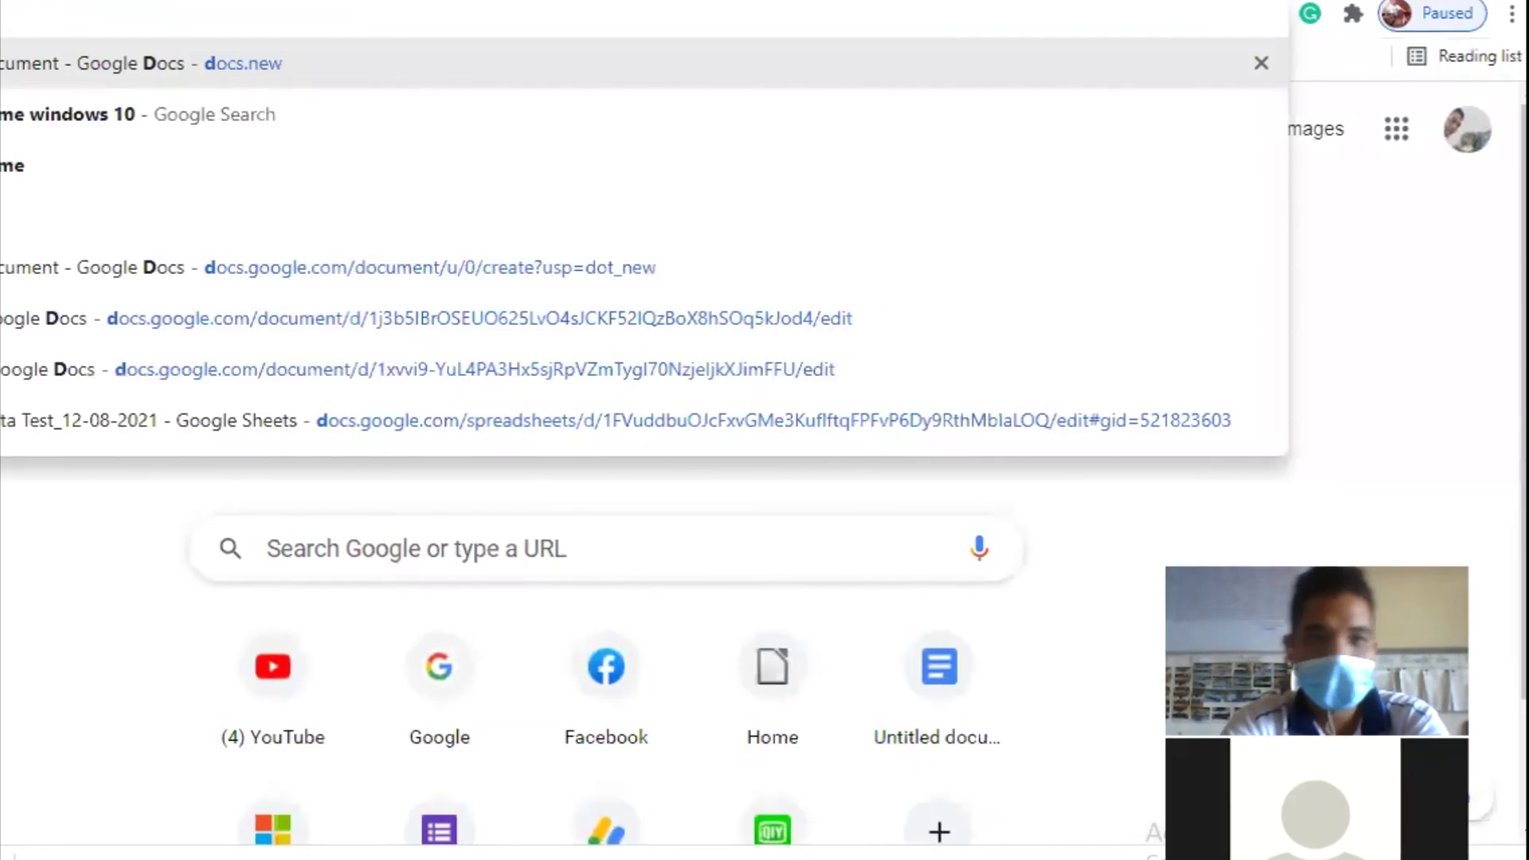
pyautogui.write('o')
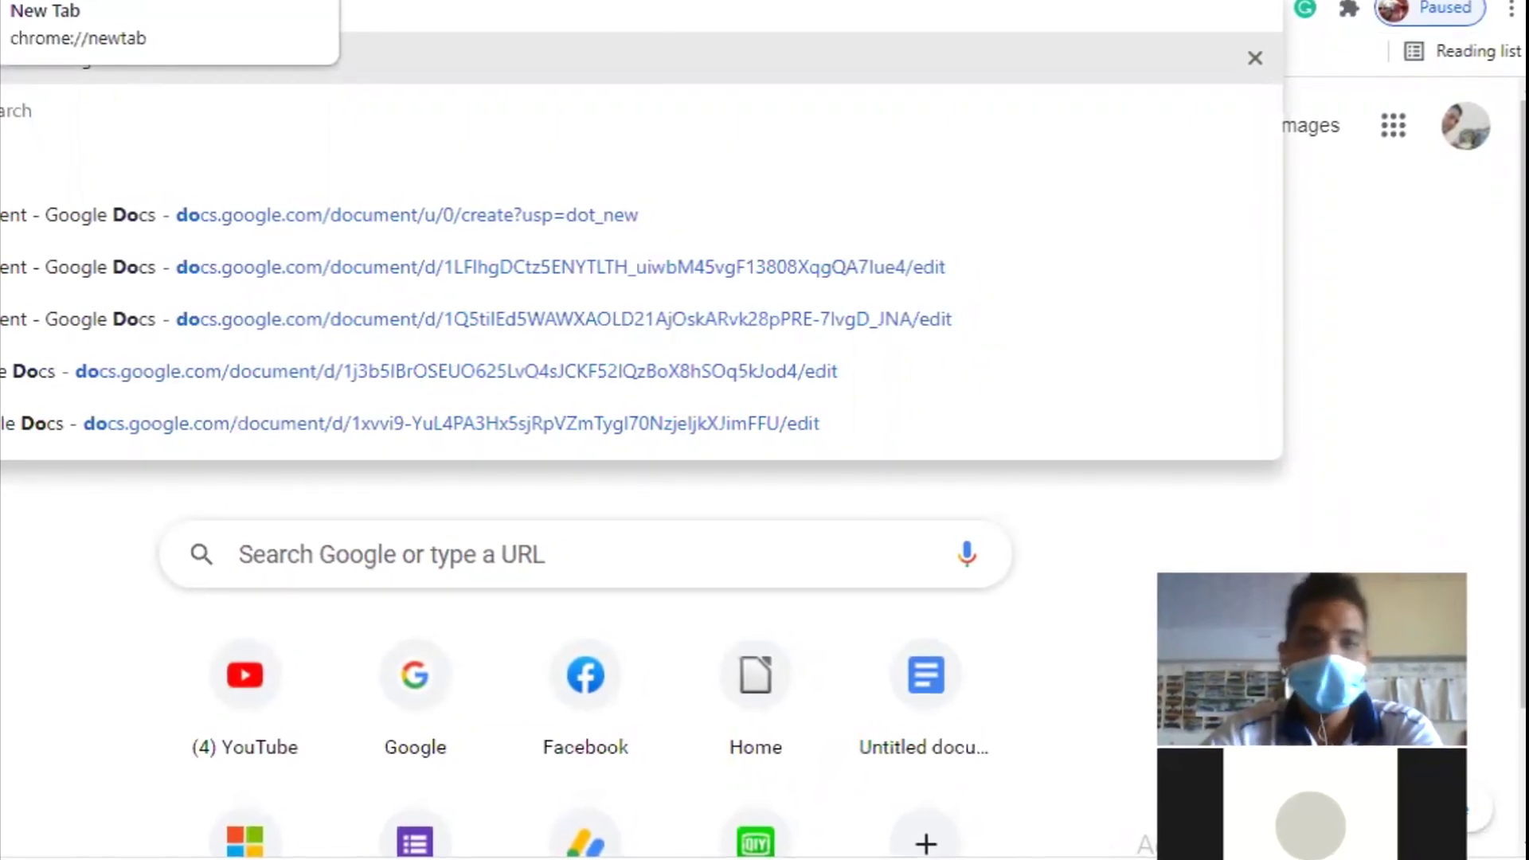
pyautogui.press('Escape')
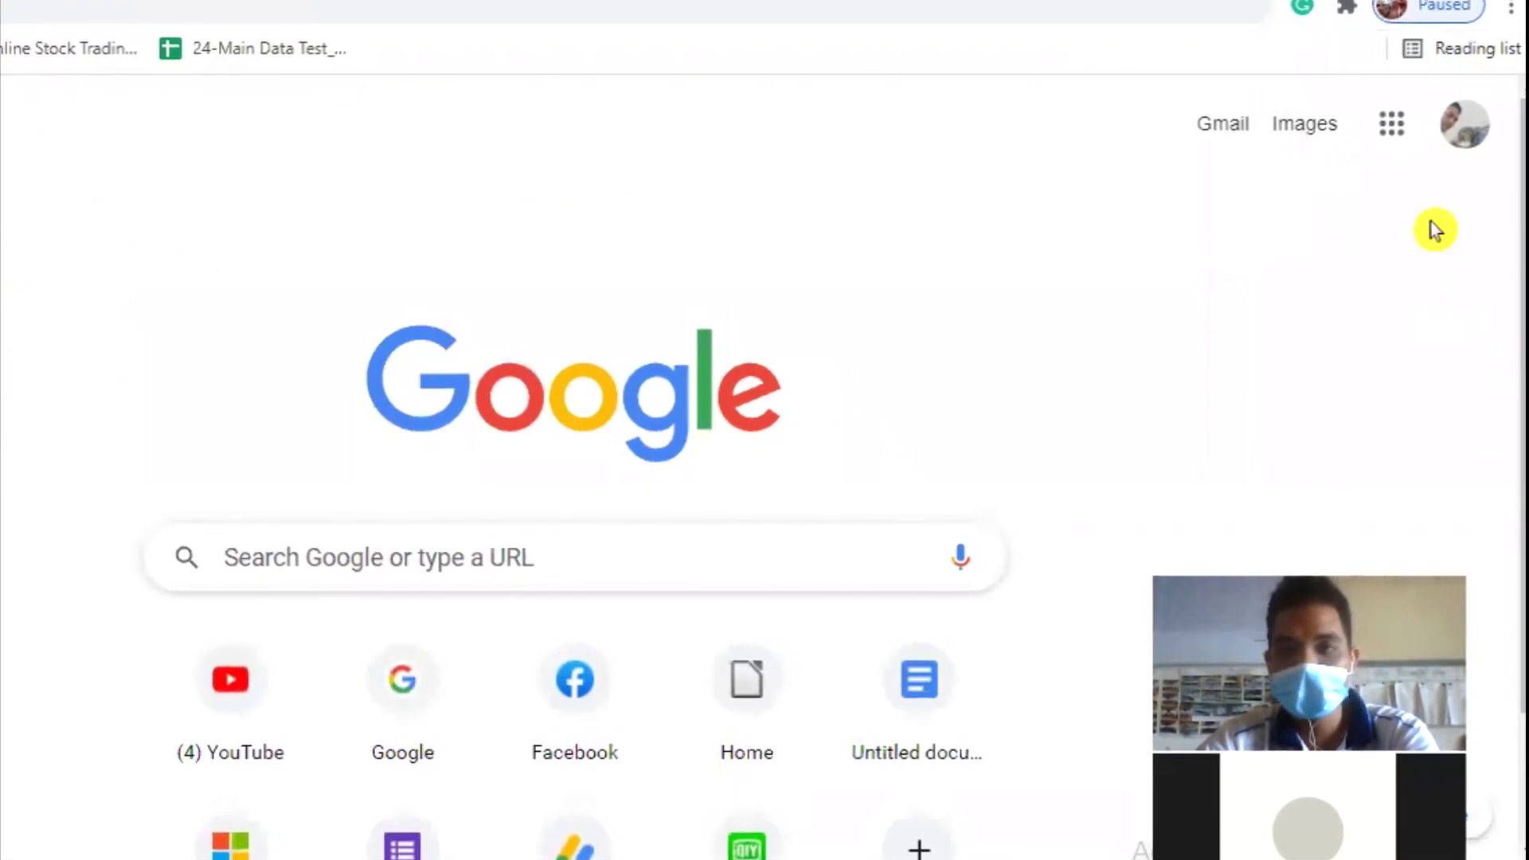
pyautogui.click(1391, 129)
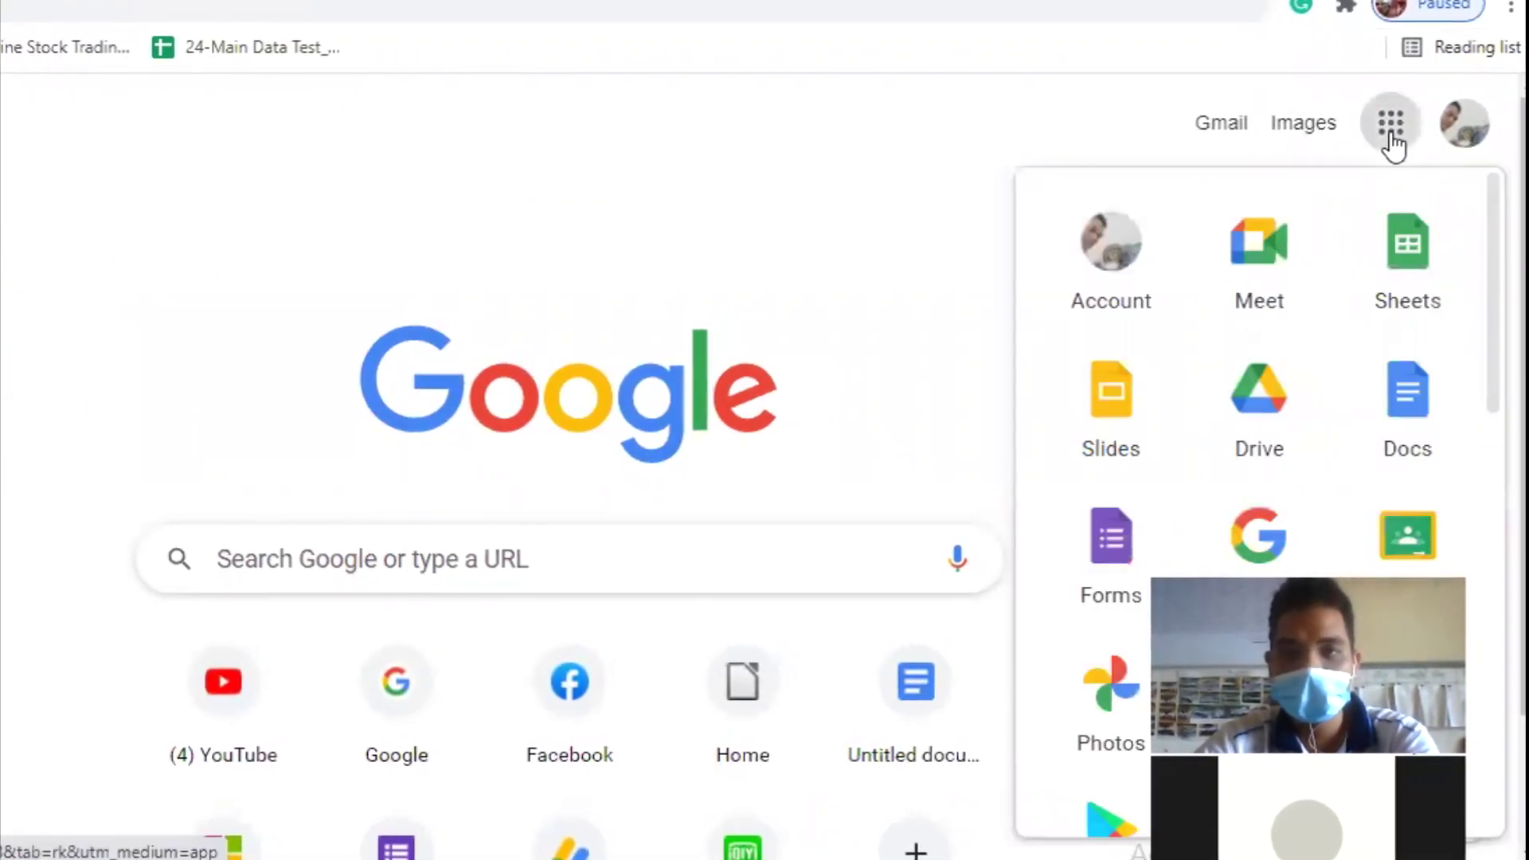
pyautogui.click(1258, 410)
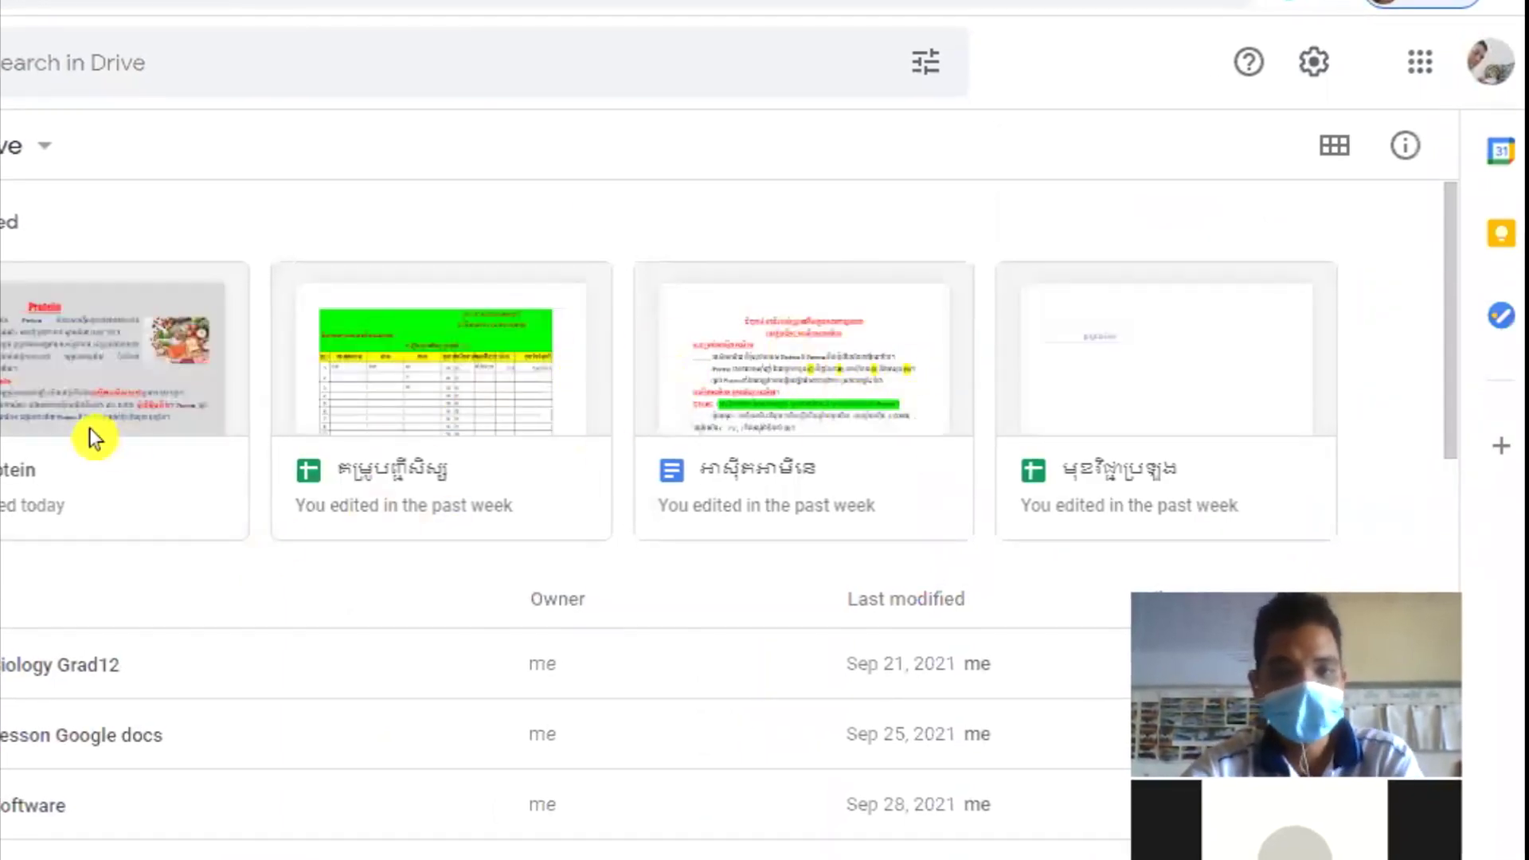
# Step: Open the Protein document from Drive's Suggested files
pyautogui.click(89, 371)
pyautogui.doubleClick(102, 380)
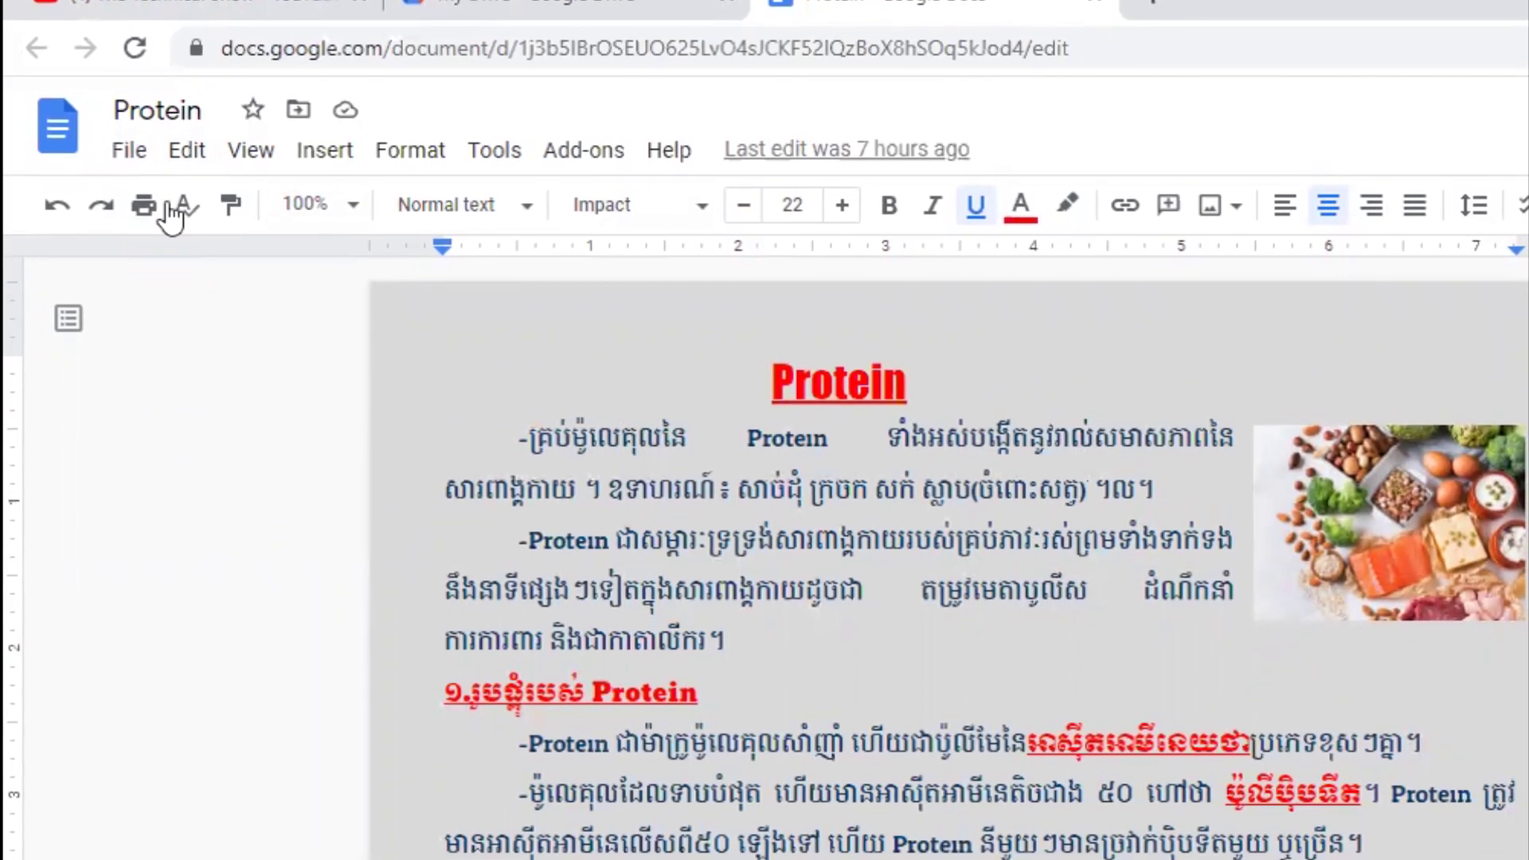
pyautogui.click(129, 154)
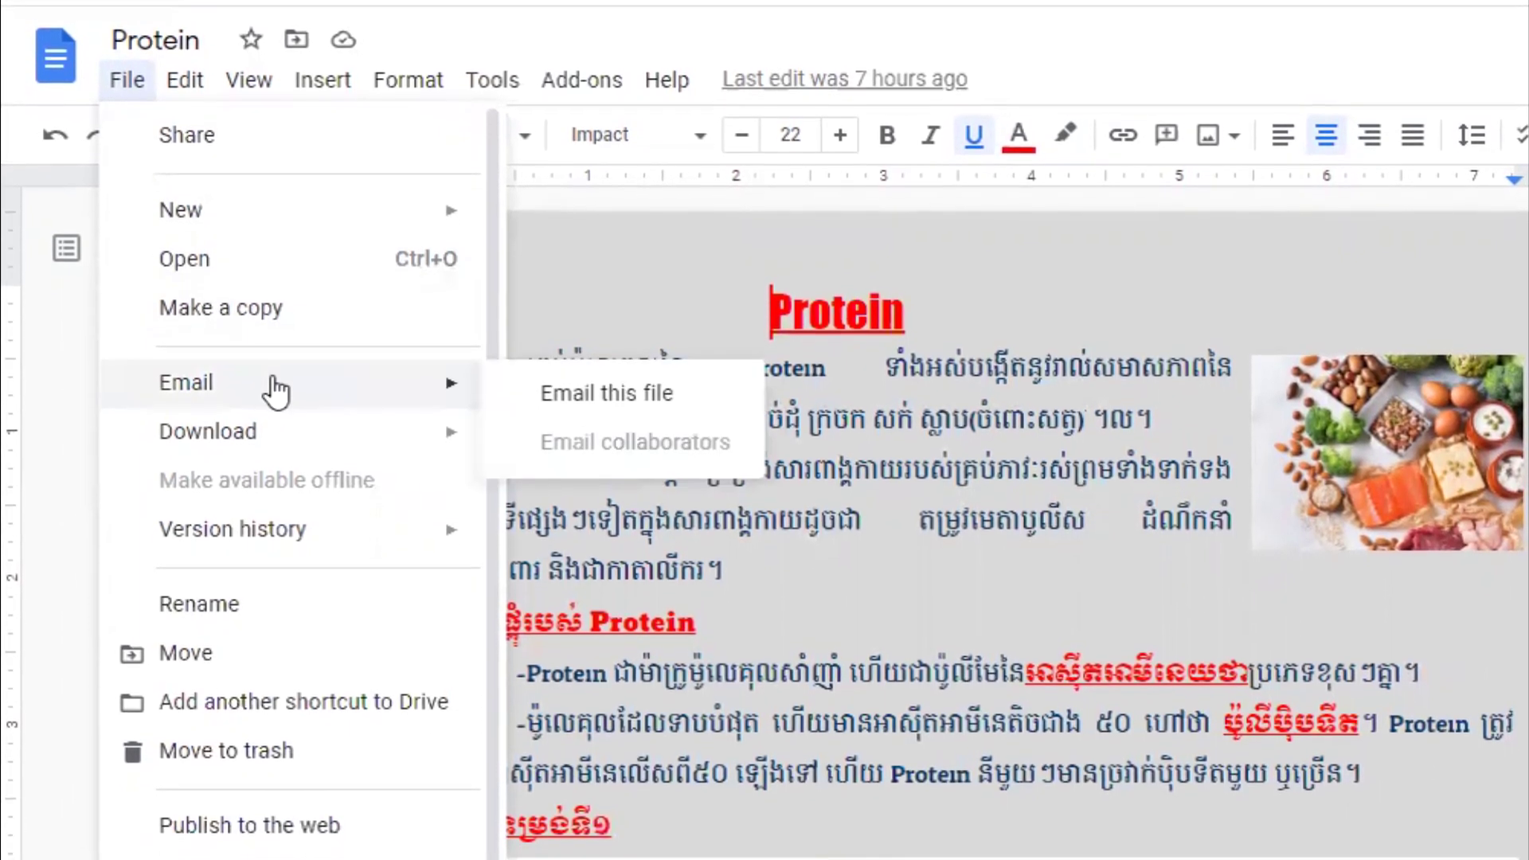
pyautogui.moveTo(269, 444)
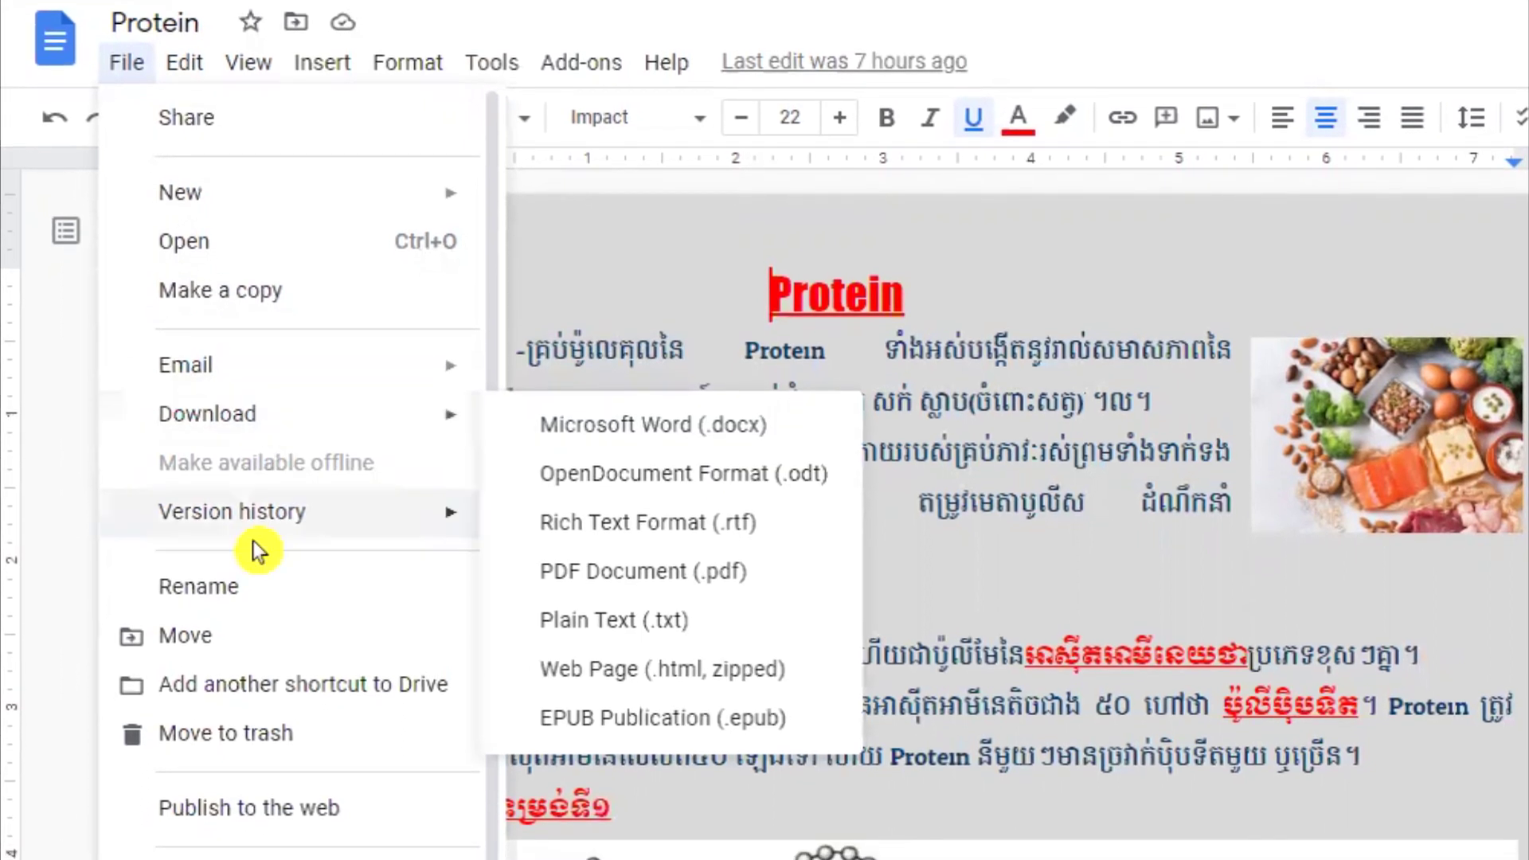
pyautogui.moveTo(399, 527)
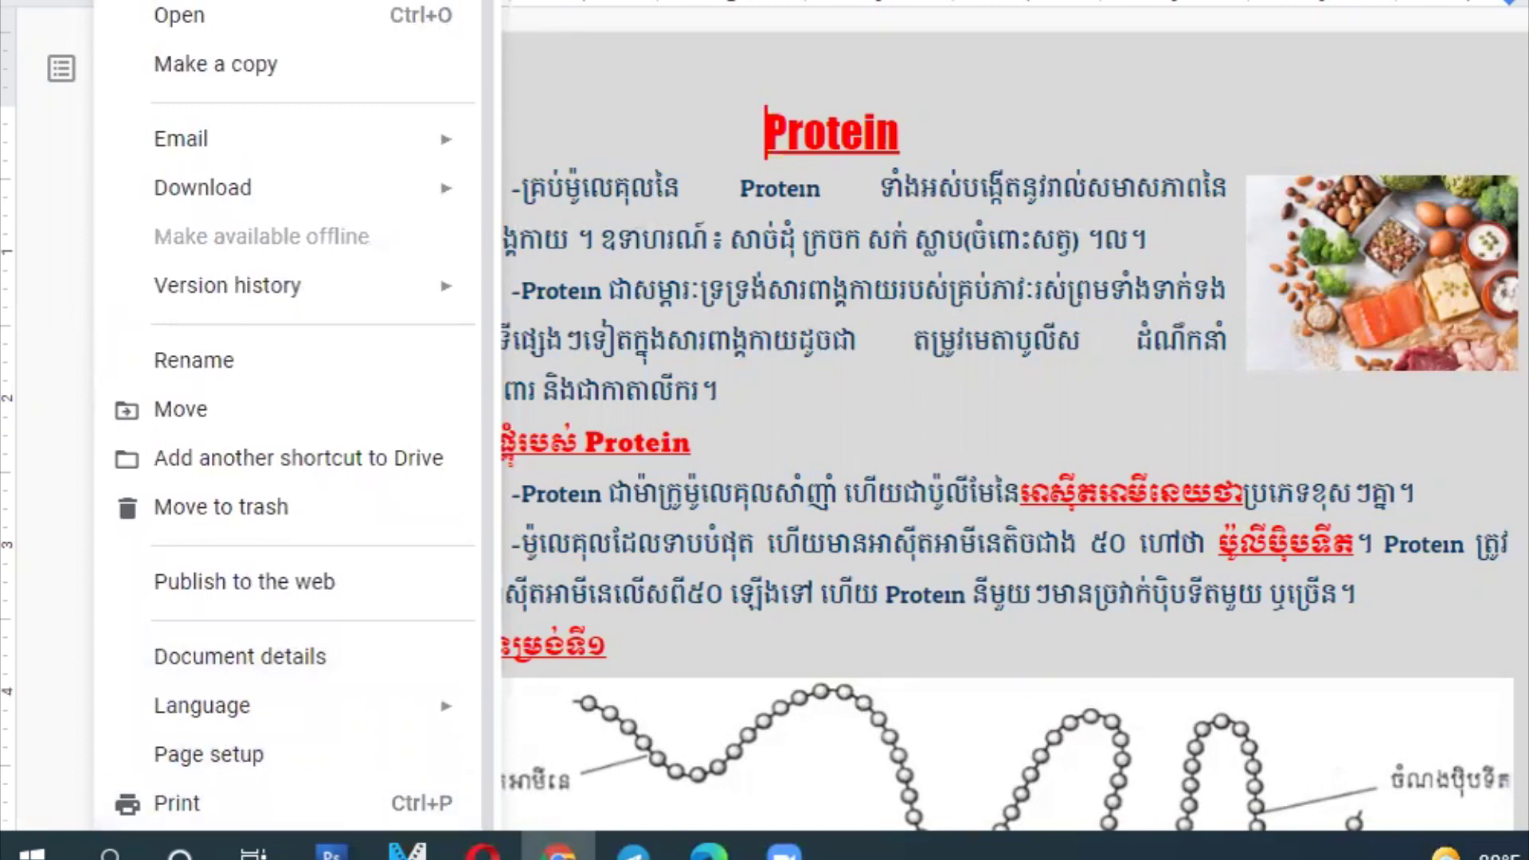
pyautogui.press('Escape')
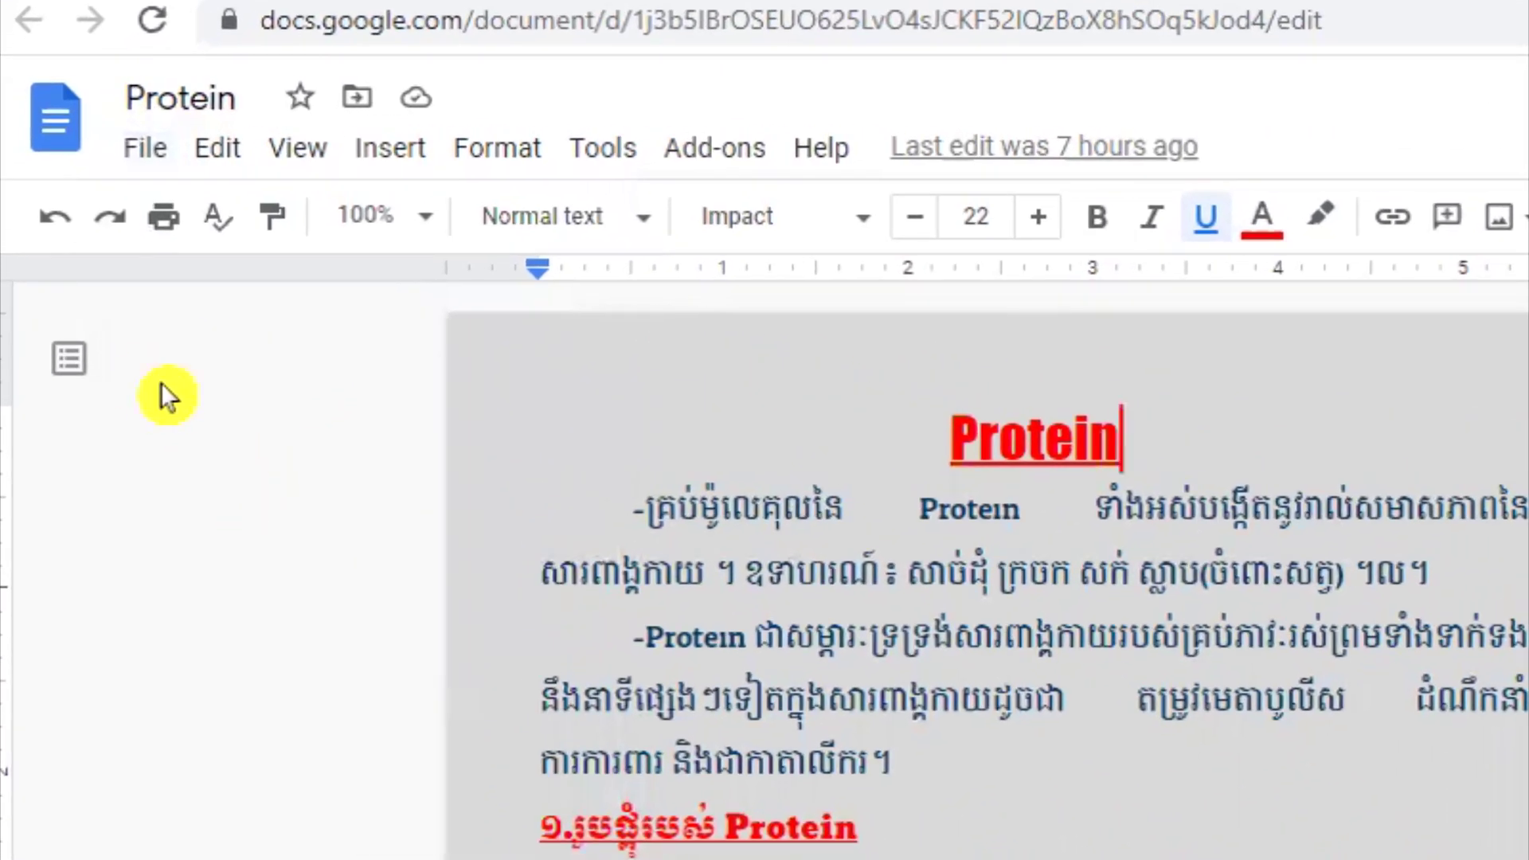
# Step: Create a blank Untitled document via File > New > Document and select its title
pyautogui.click(148, 149)
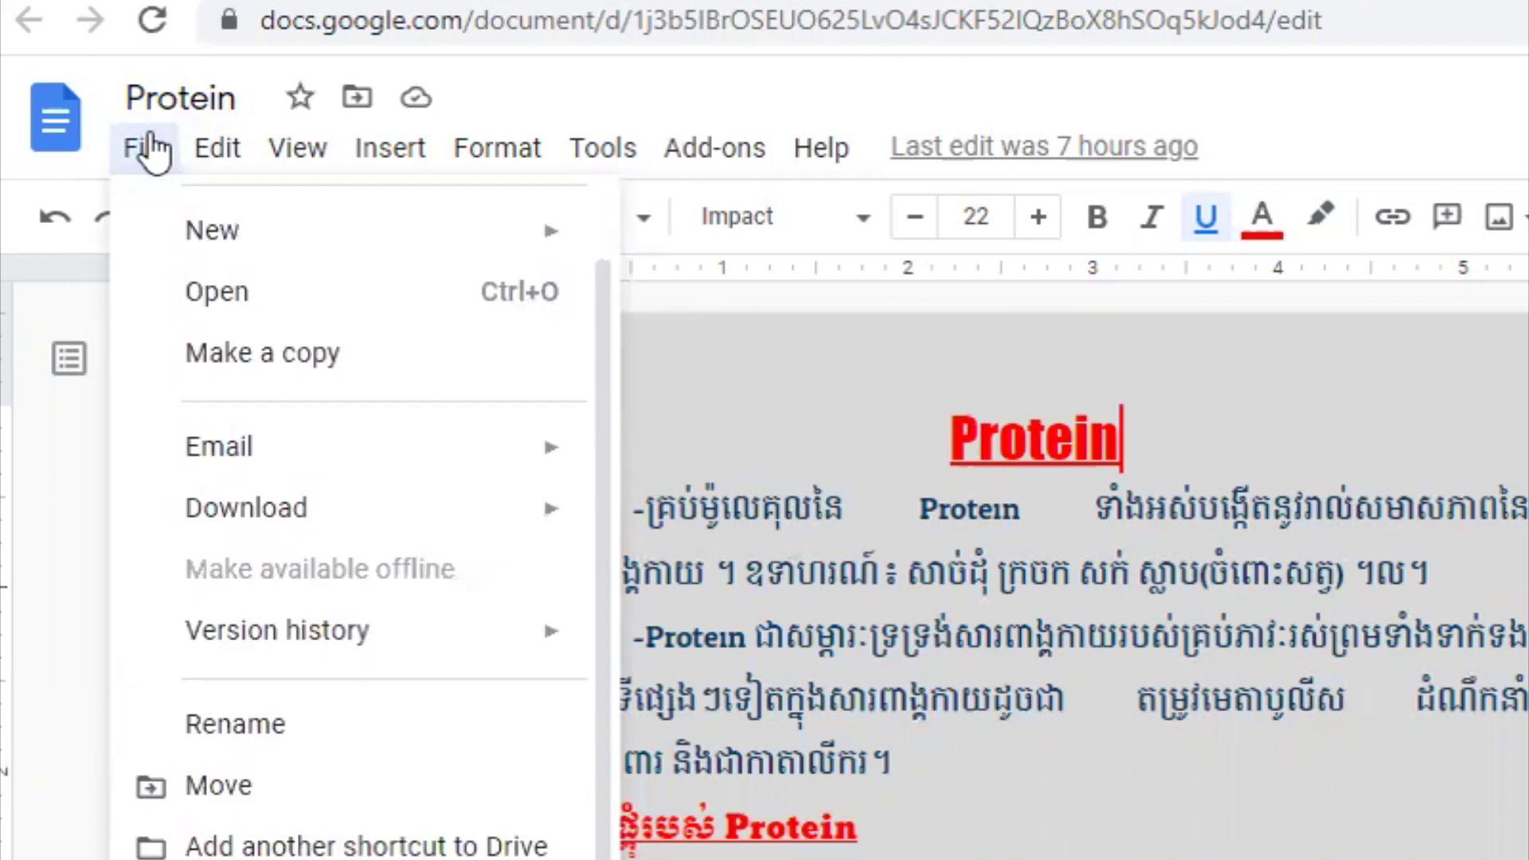
pyautogui.moveTo(255, 250)
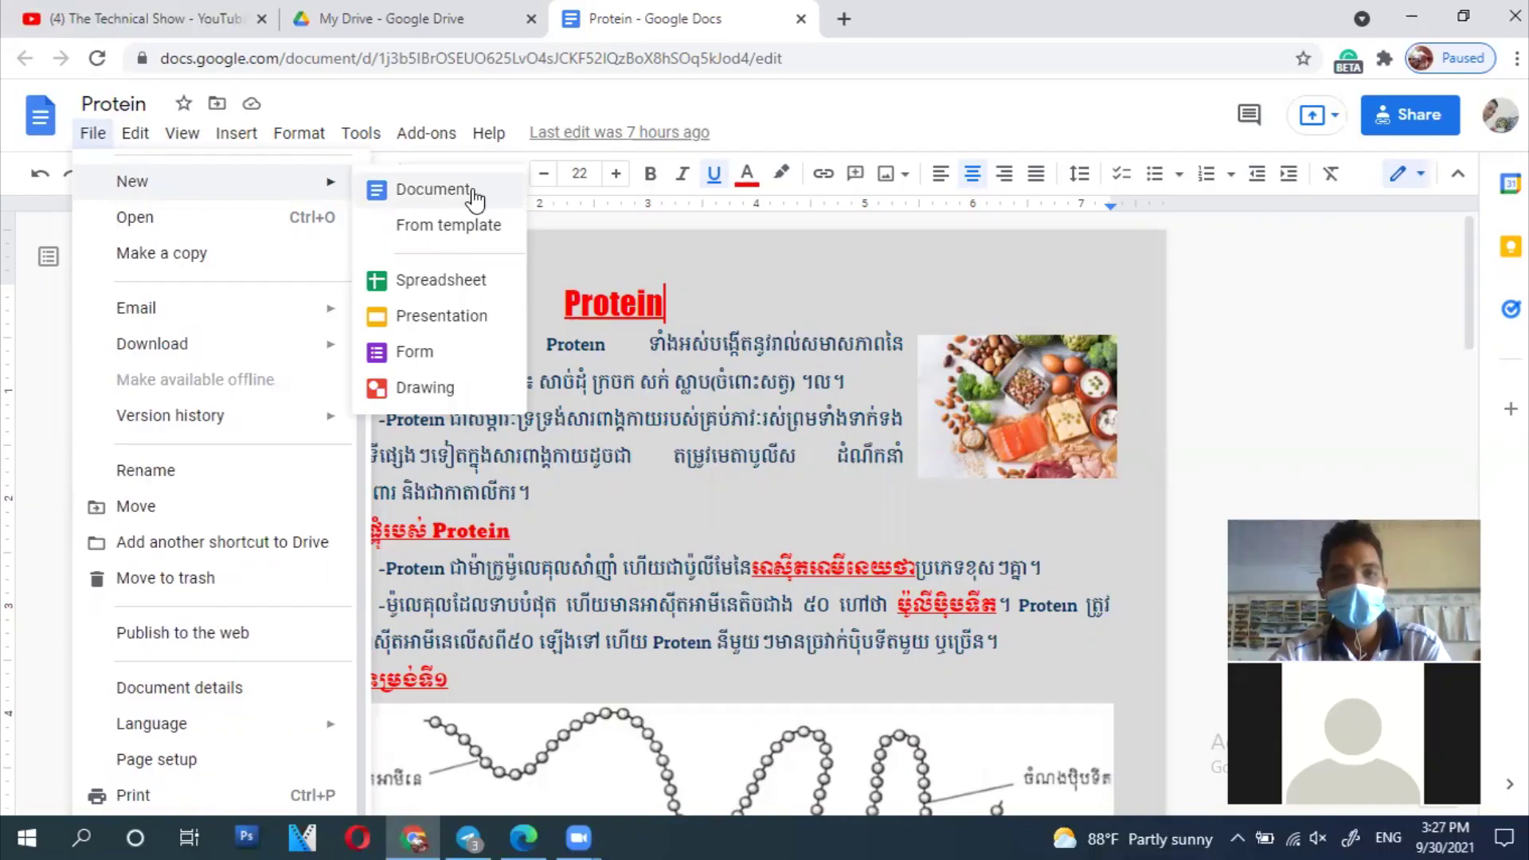
pyautogui.click(794, 254)
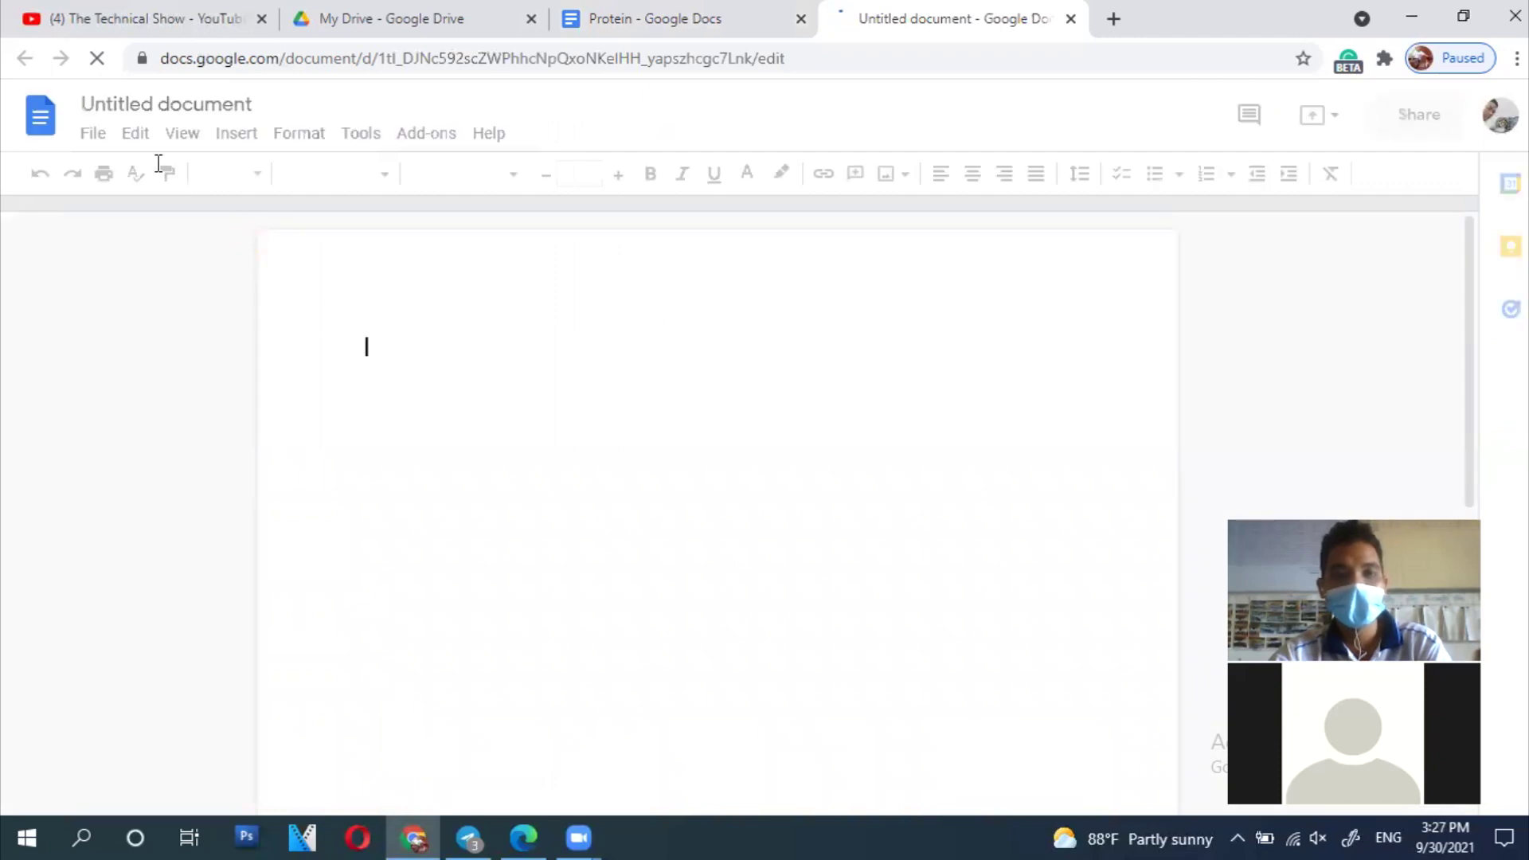
pyautogui.click(222, 104)
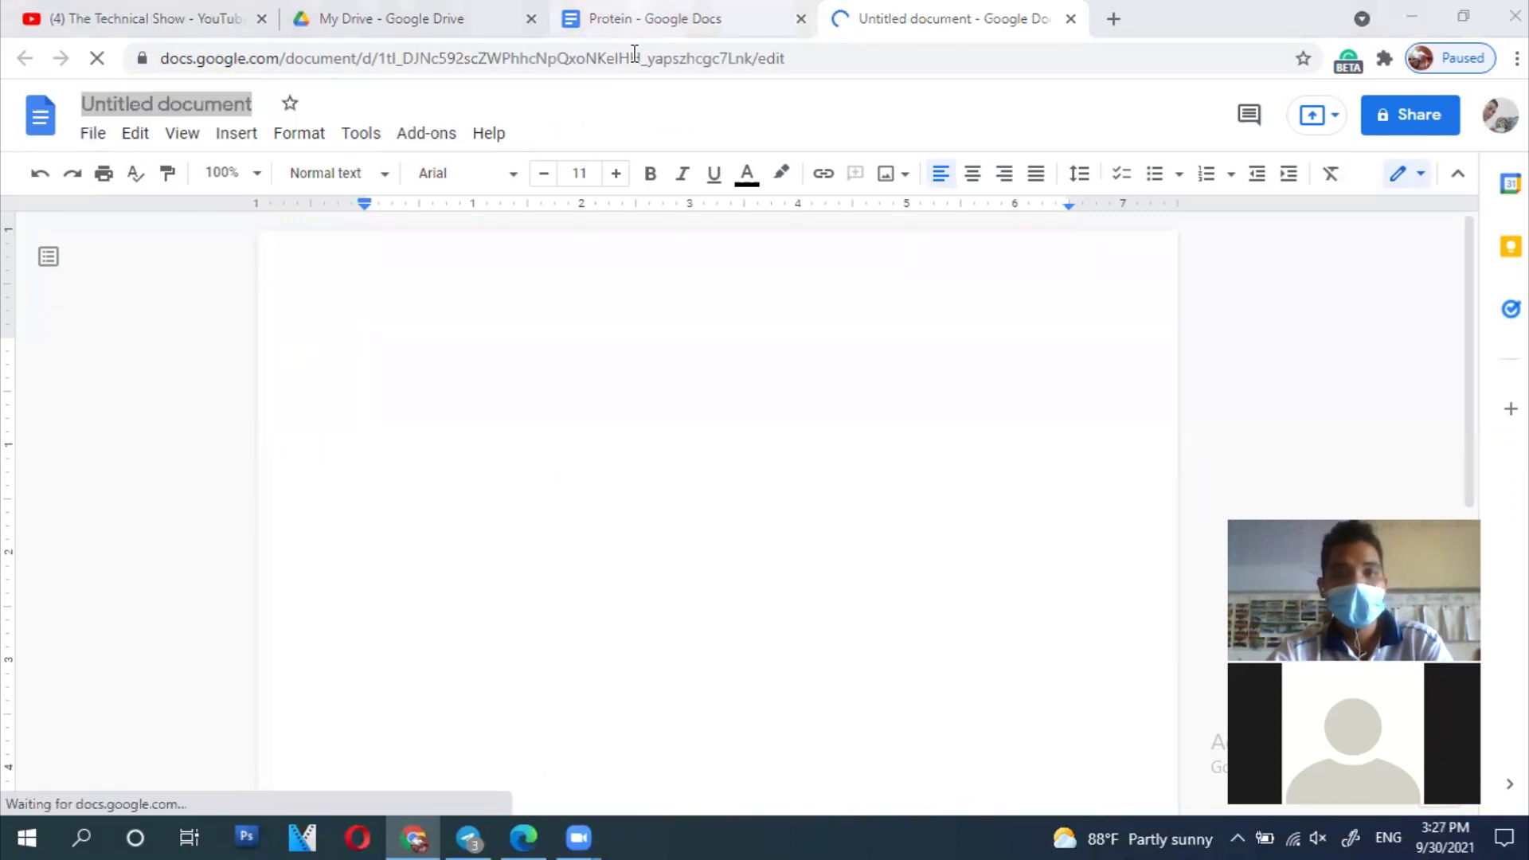
# Step: Back in the Protein document, open the template gallery via File > New > From template
pyautogui.click(625, 19)
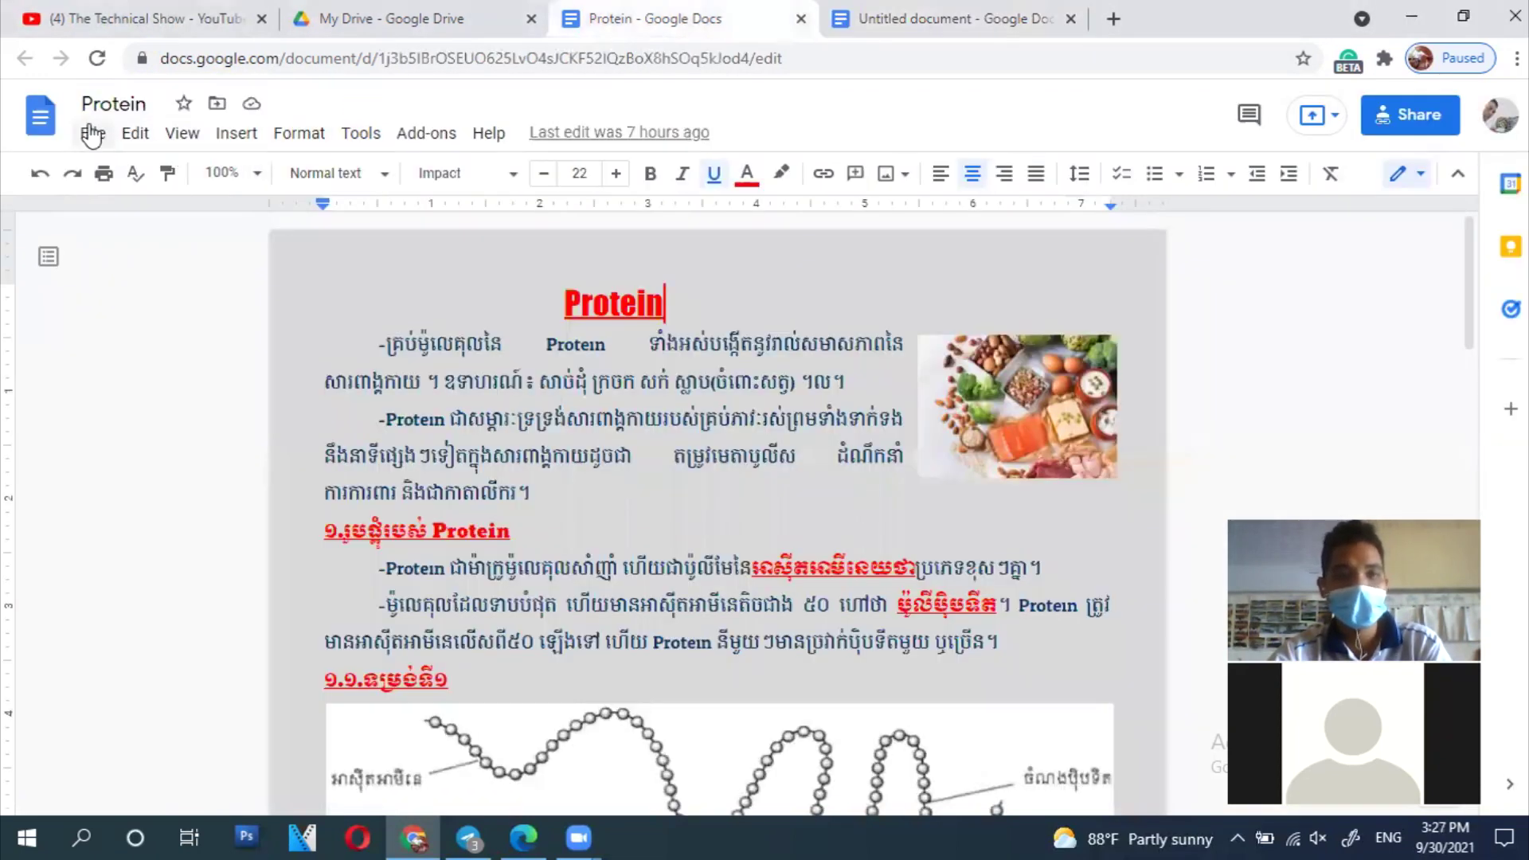
pyautogui.click(92, 133)
pyautogui.moveTo(293, 184)
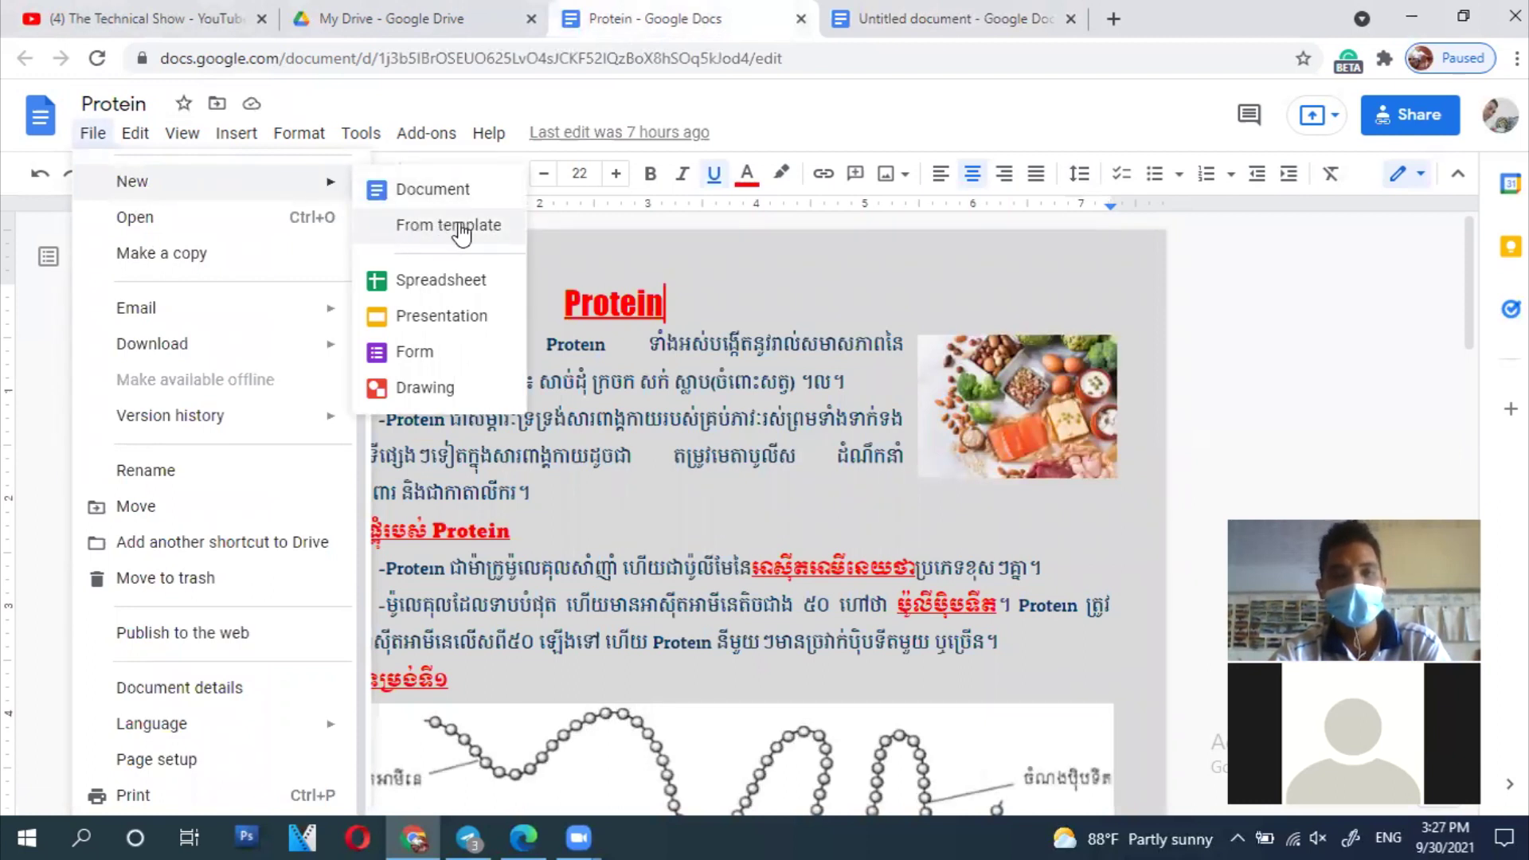
pyautogui.click(457, 231)
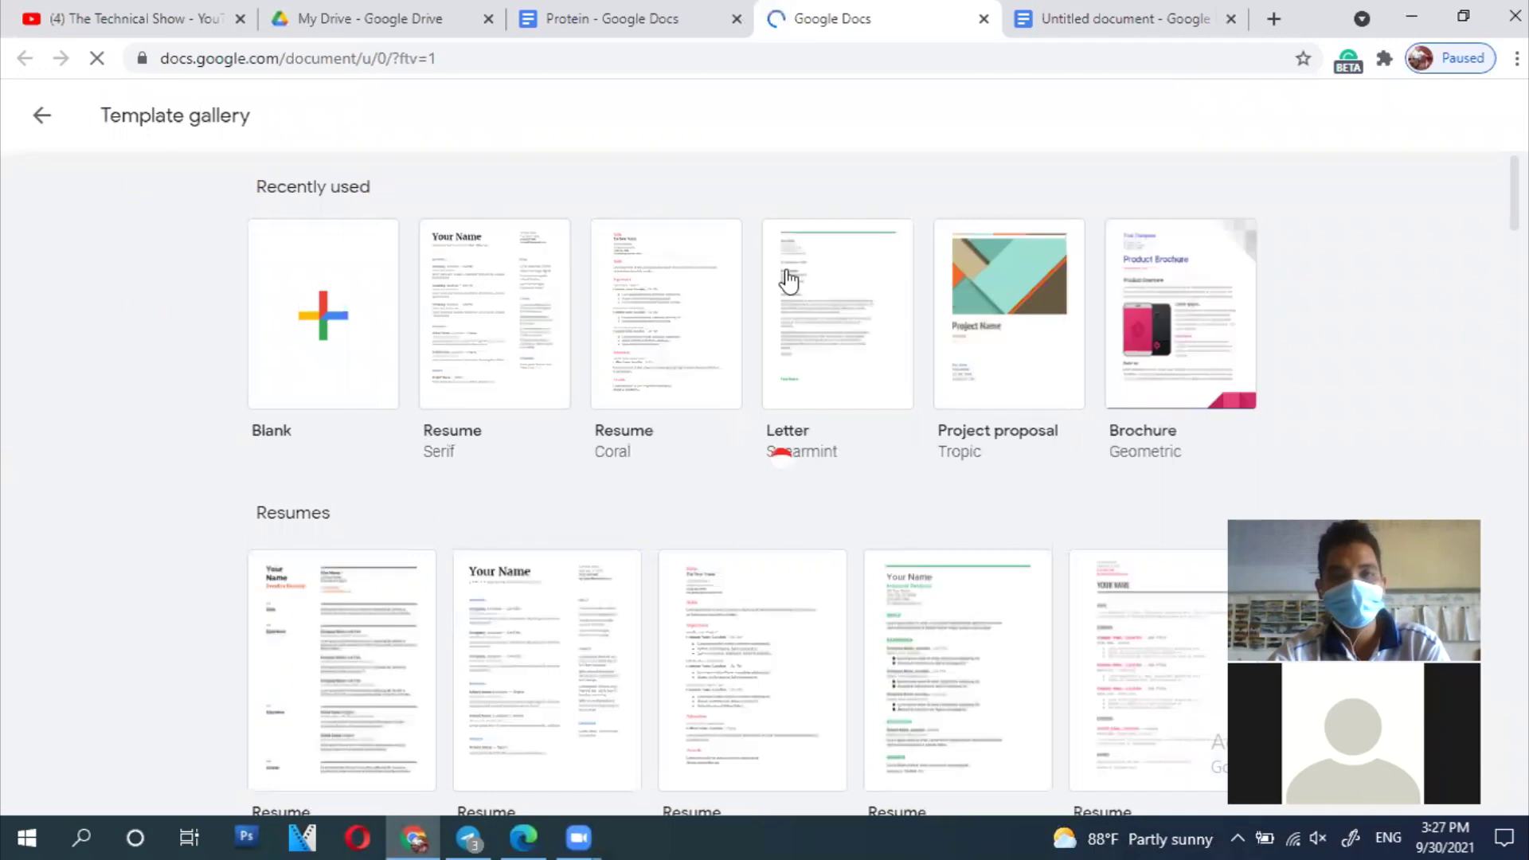
# Step: Create a new document from the Project proposal template and select its header image
pyautogui.click(443, 455)
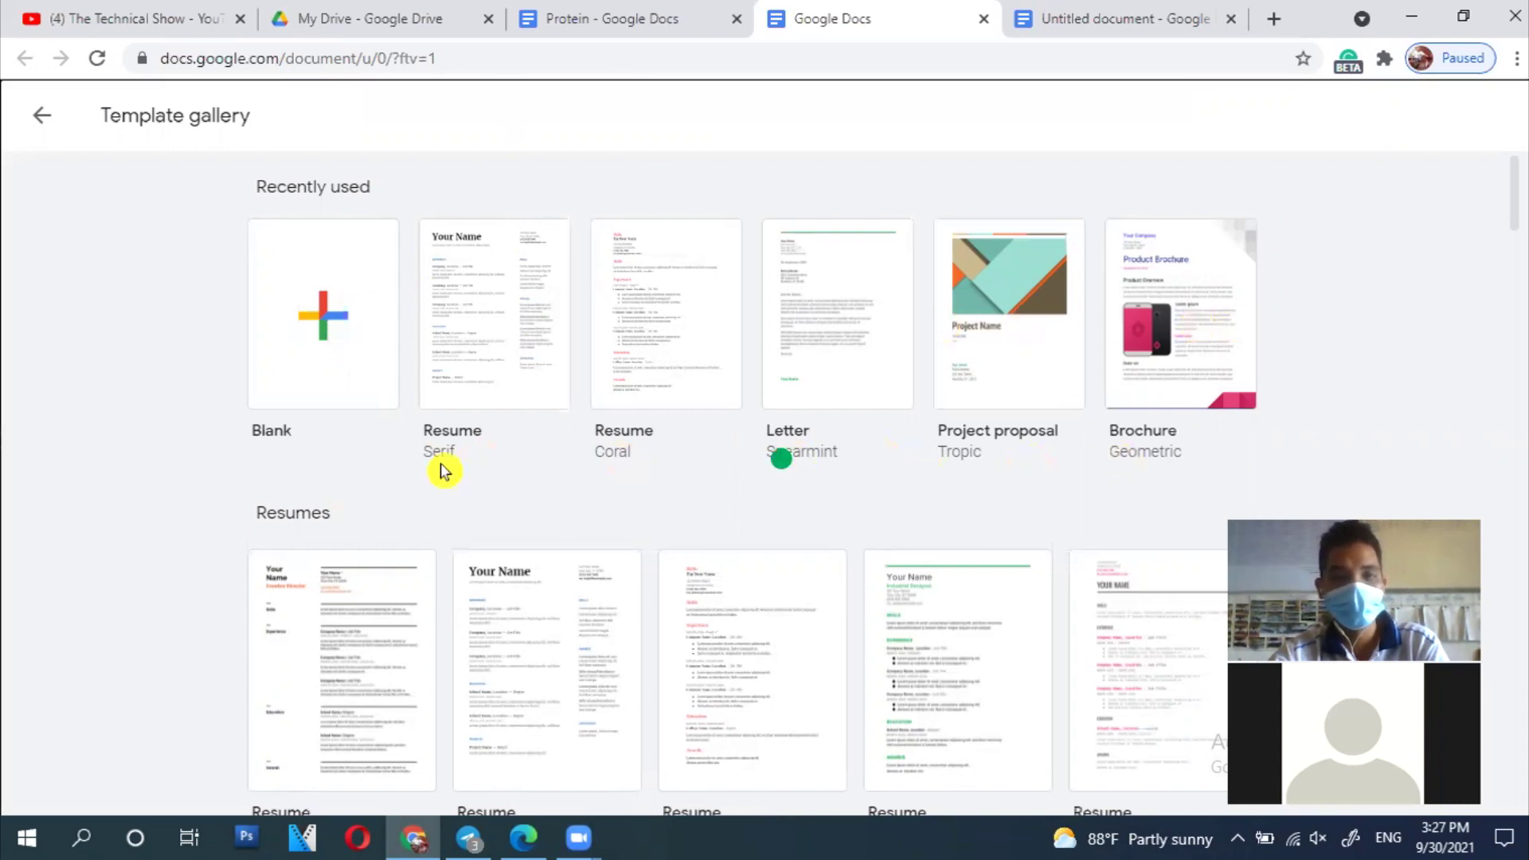
pyautogui.click(301, 447)
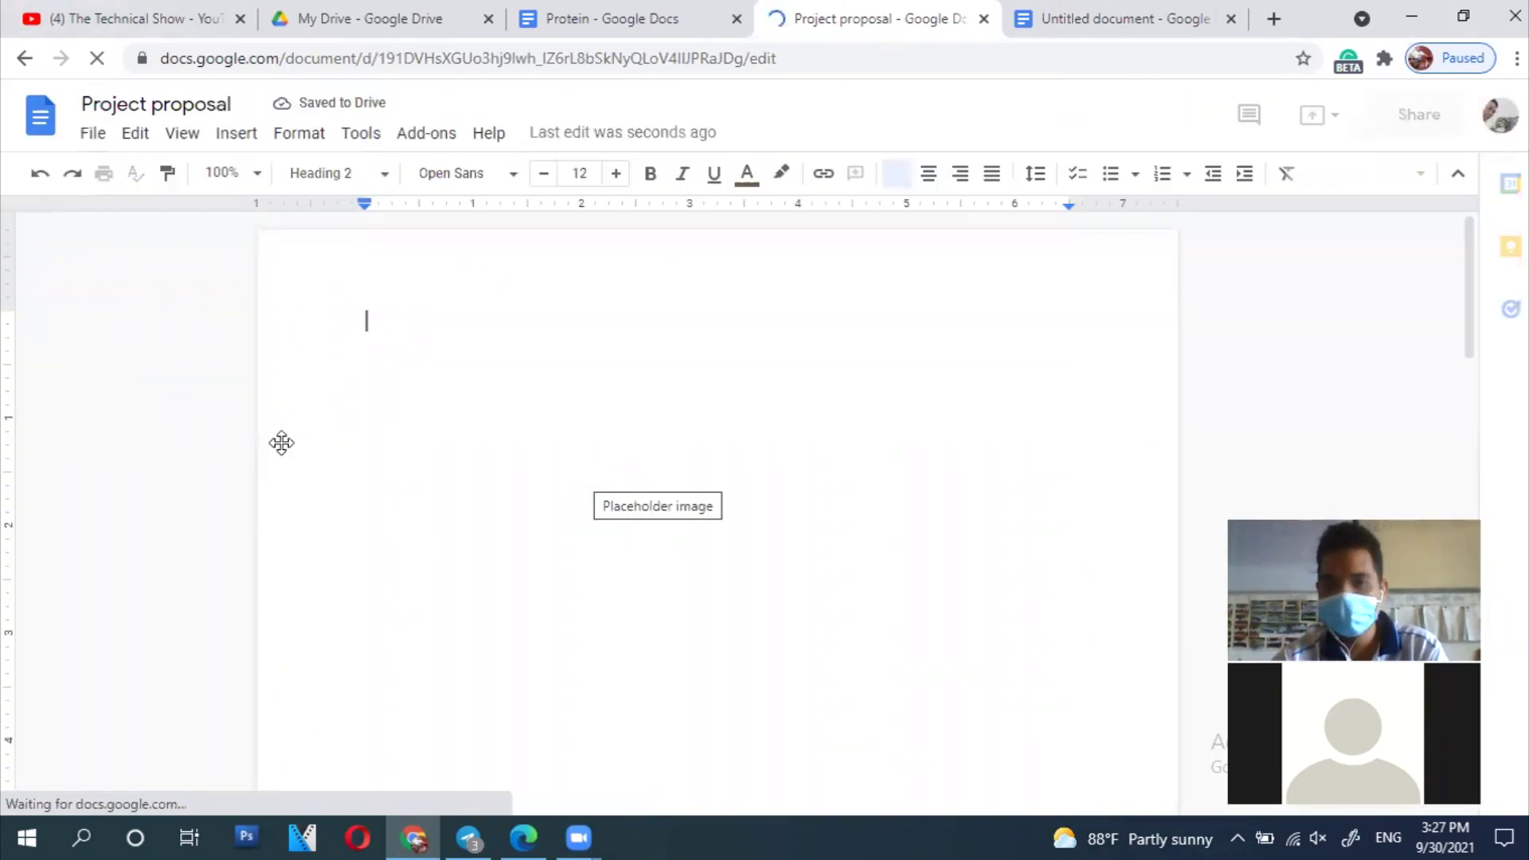
pyautogui.scroll(-5, 598, 509)
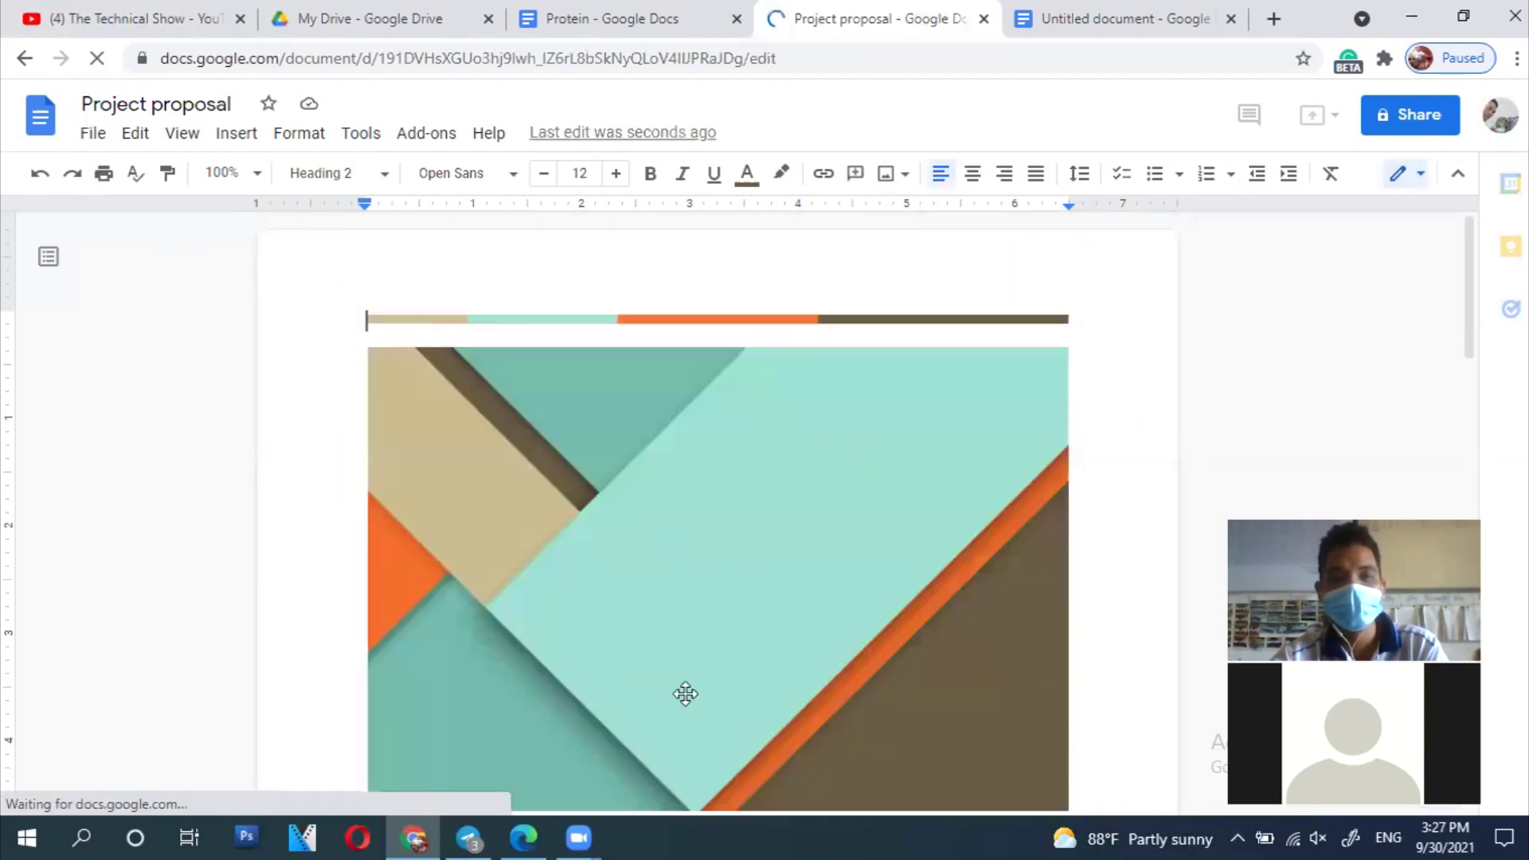
pyautogui.click(684, 693)
pyautogui.scroll(-4, 689, 703)
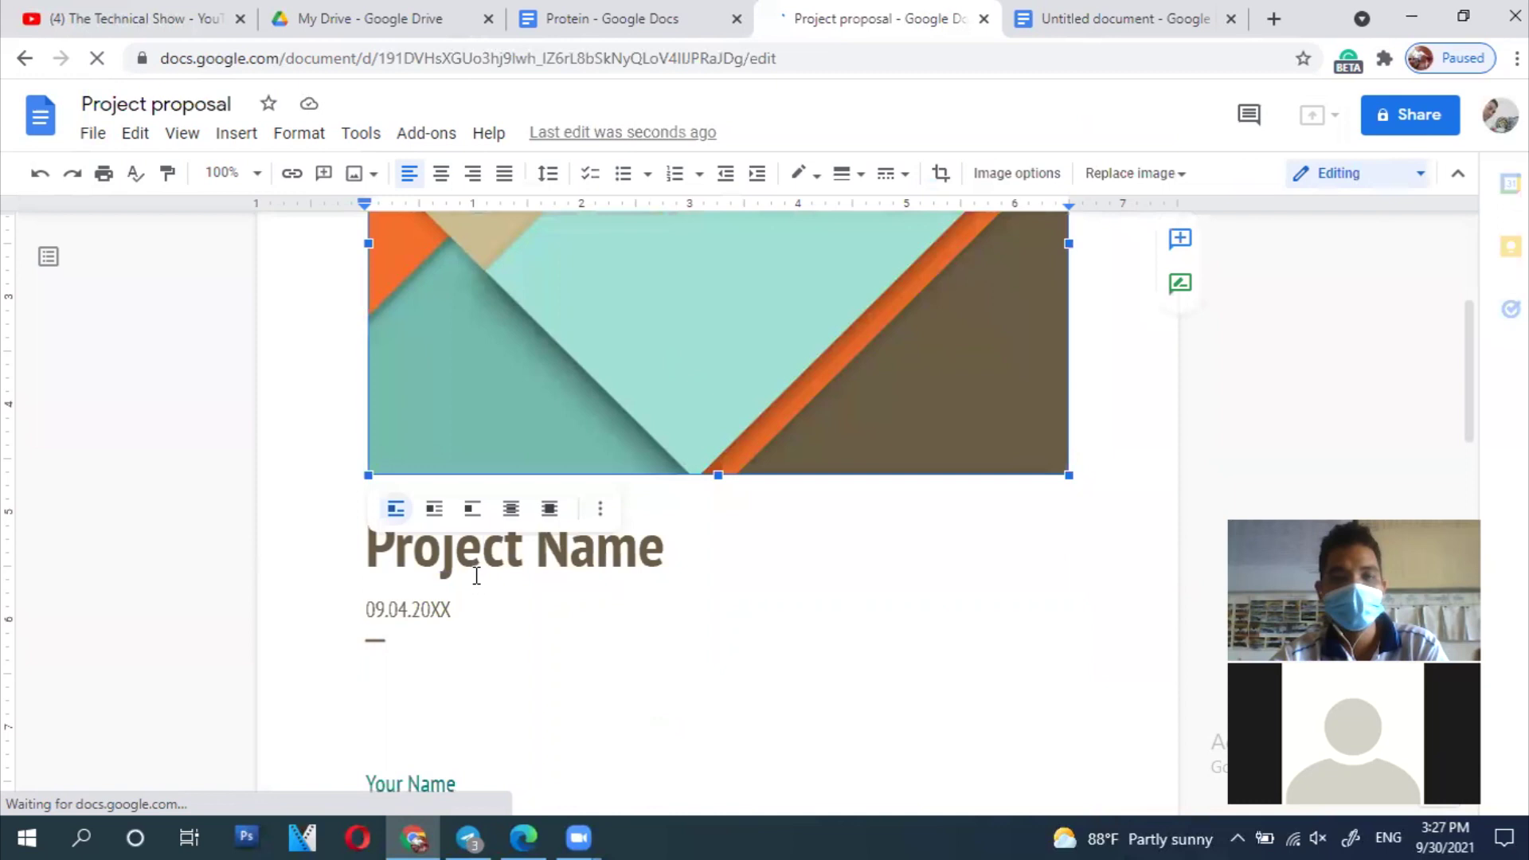
# Step: Look over the Project Name title and date line, then return to the Protein document
pyautogui.click(476, 573)
pyautogui.click(660, 601)
pyautogui.scroll(-5, 361, 569)
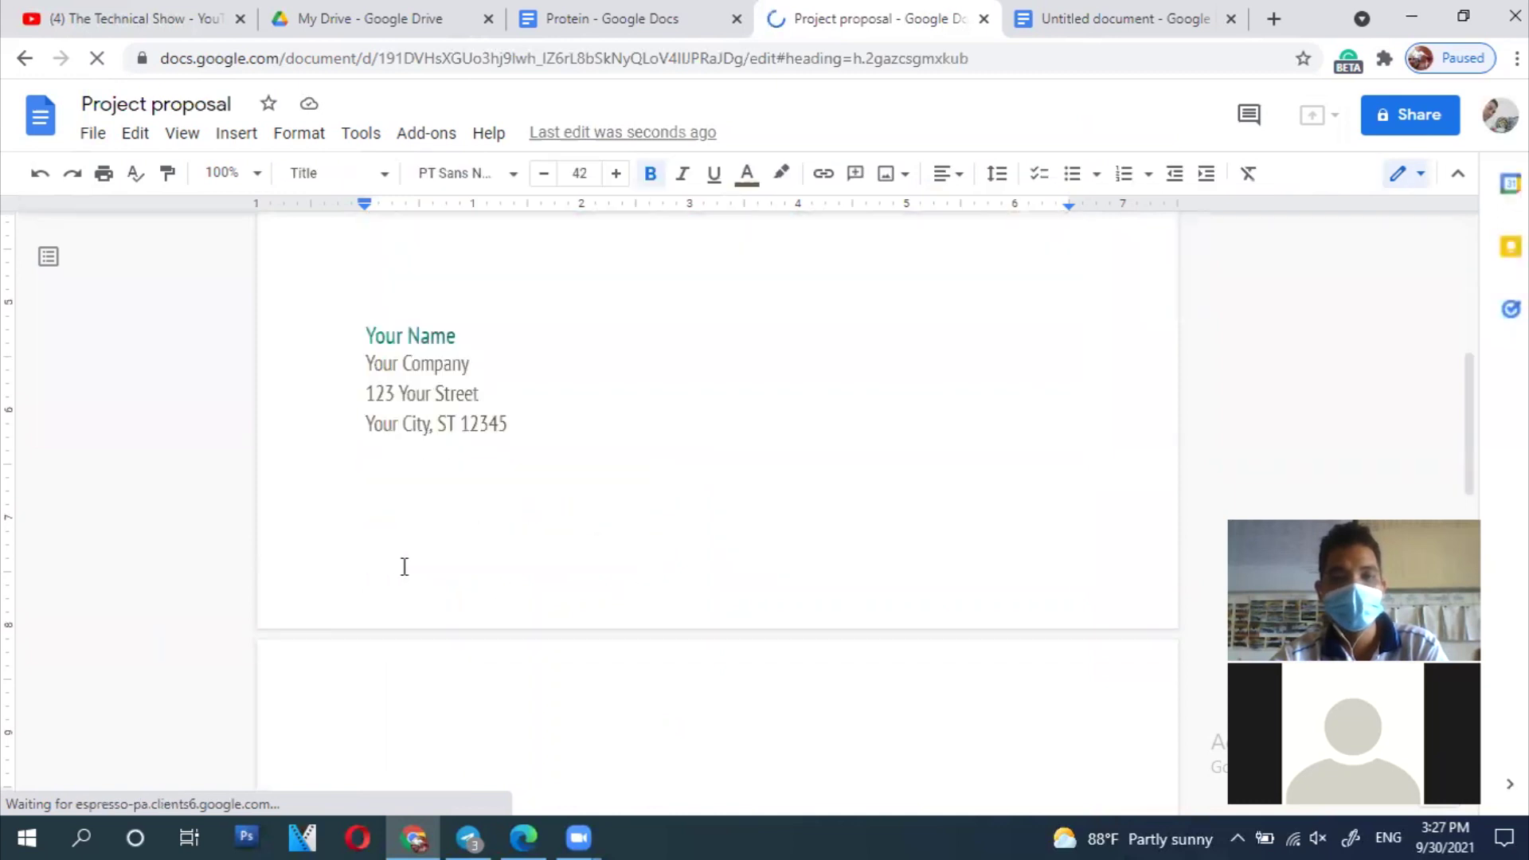
pyautogui.scroll(3, 384, 564)
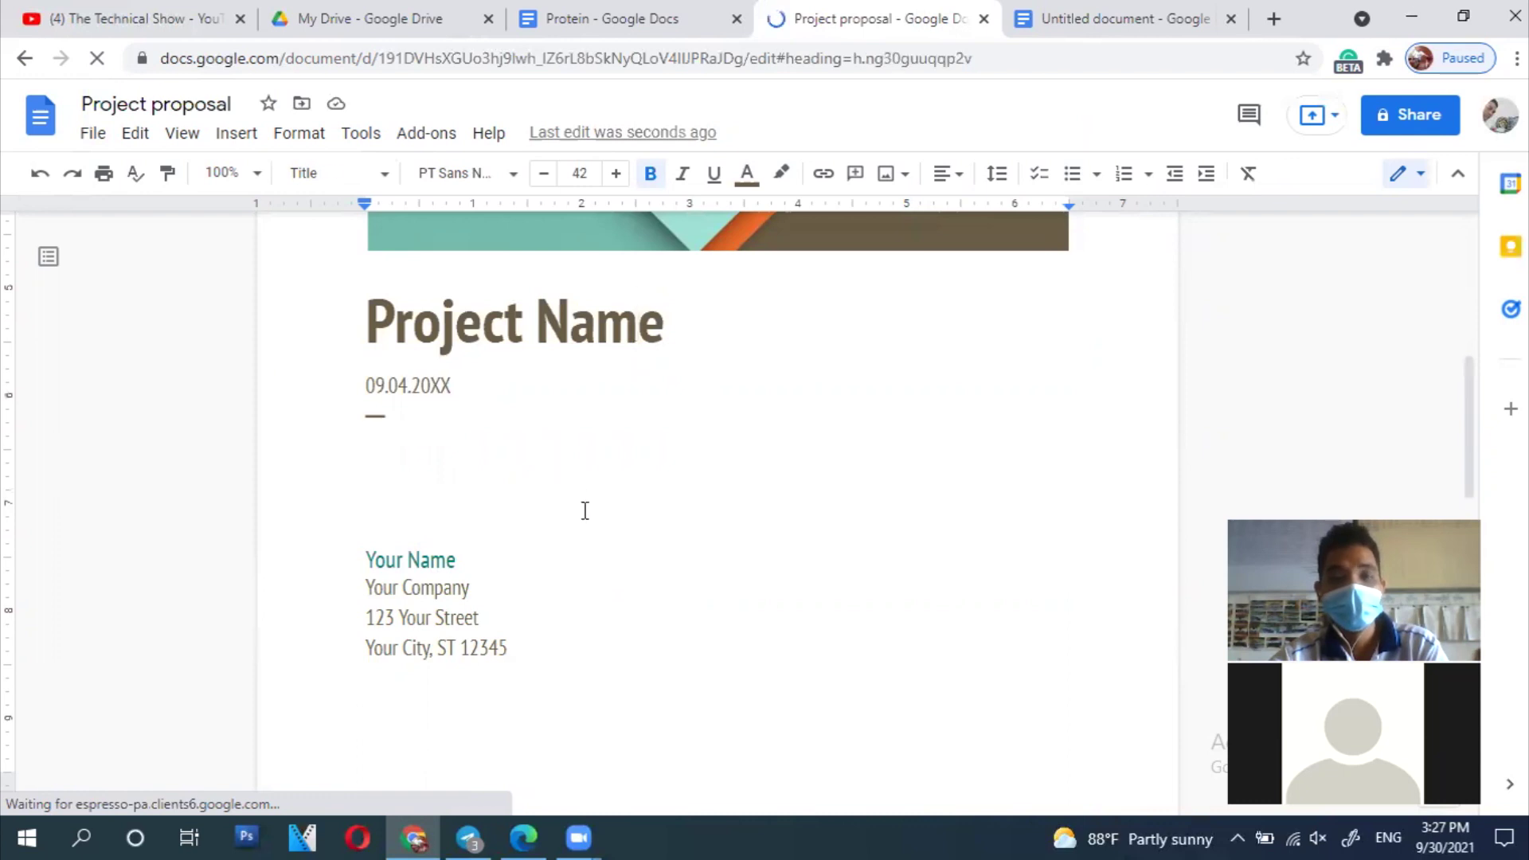
pyautogui.click(585, 510)
pyautogui.scroll(7, 582, 507)
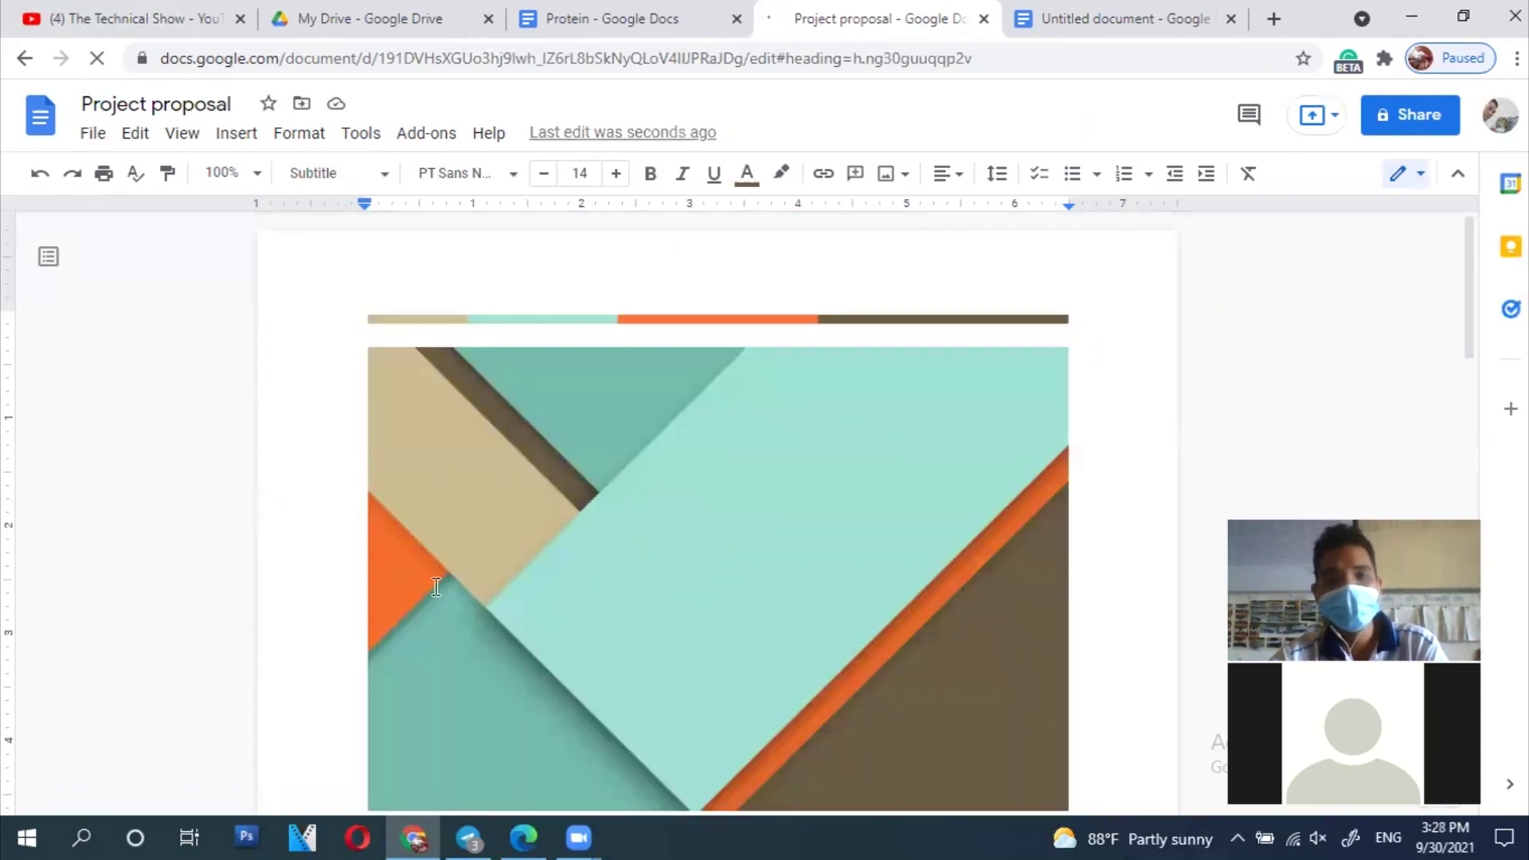
pyautogui.scroll(-5, 480, 532)
pyautogui.scroll(4, 478, 533)
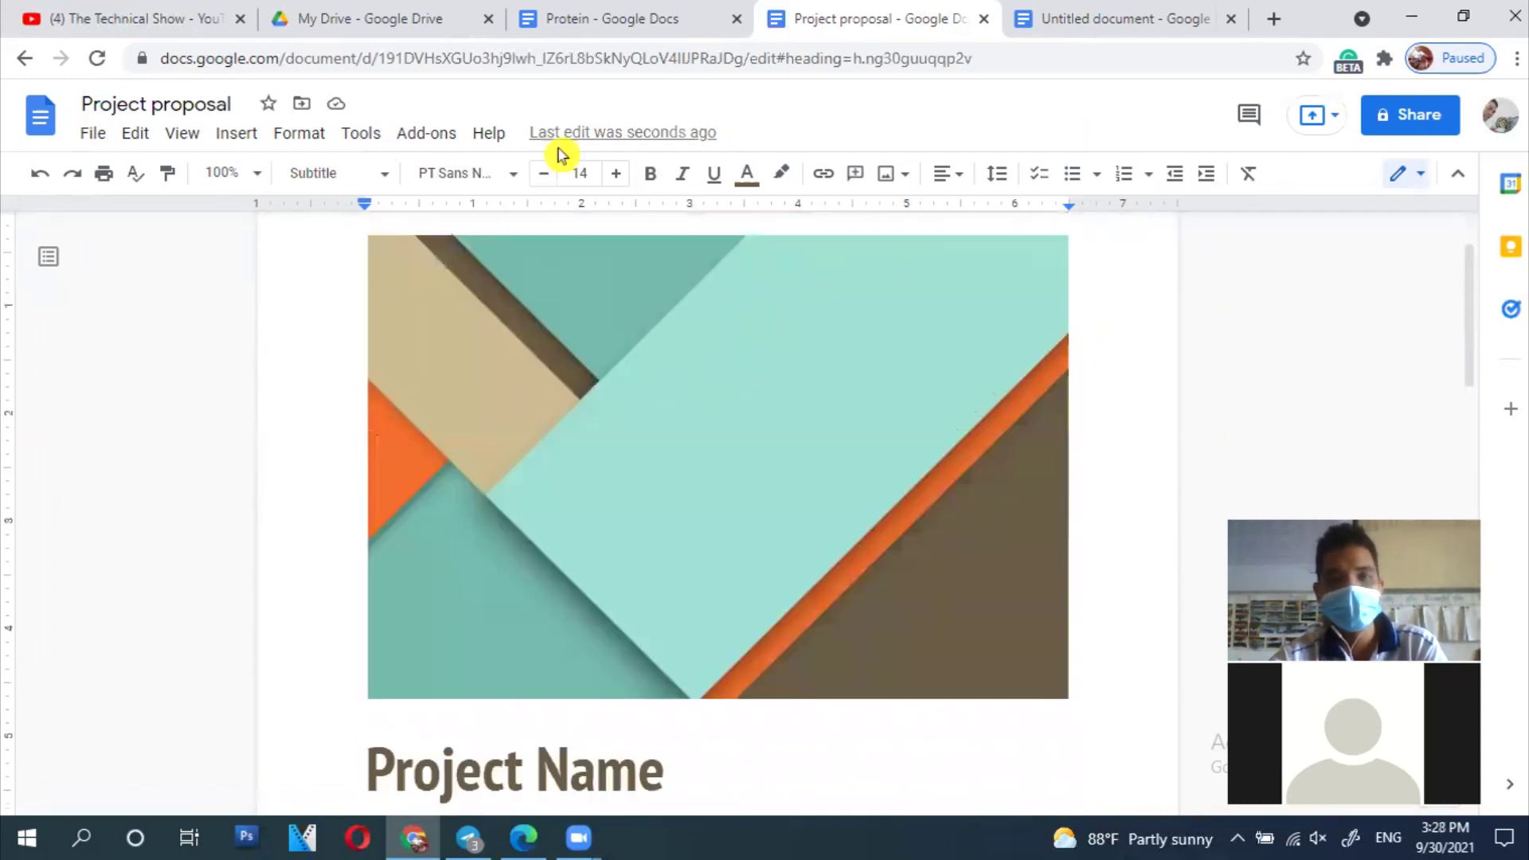
pyautogui.click(603, 20)
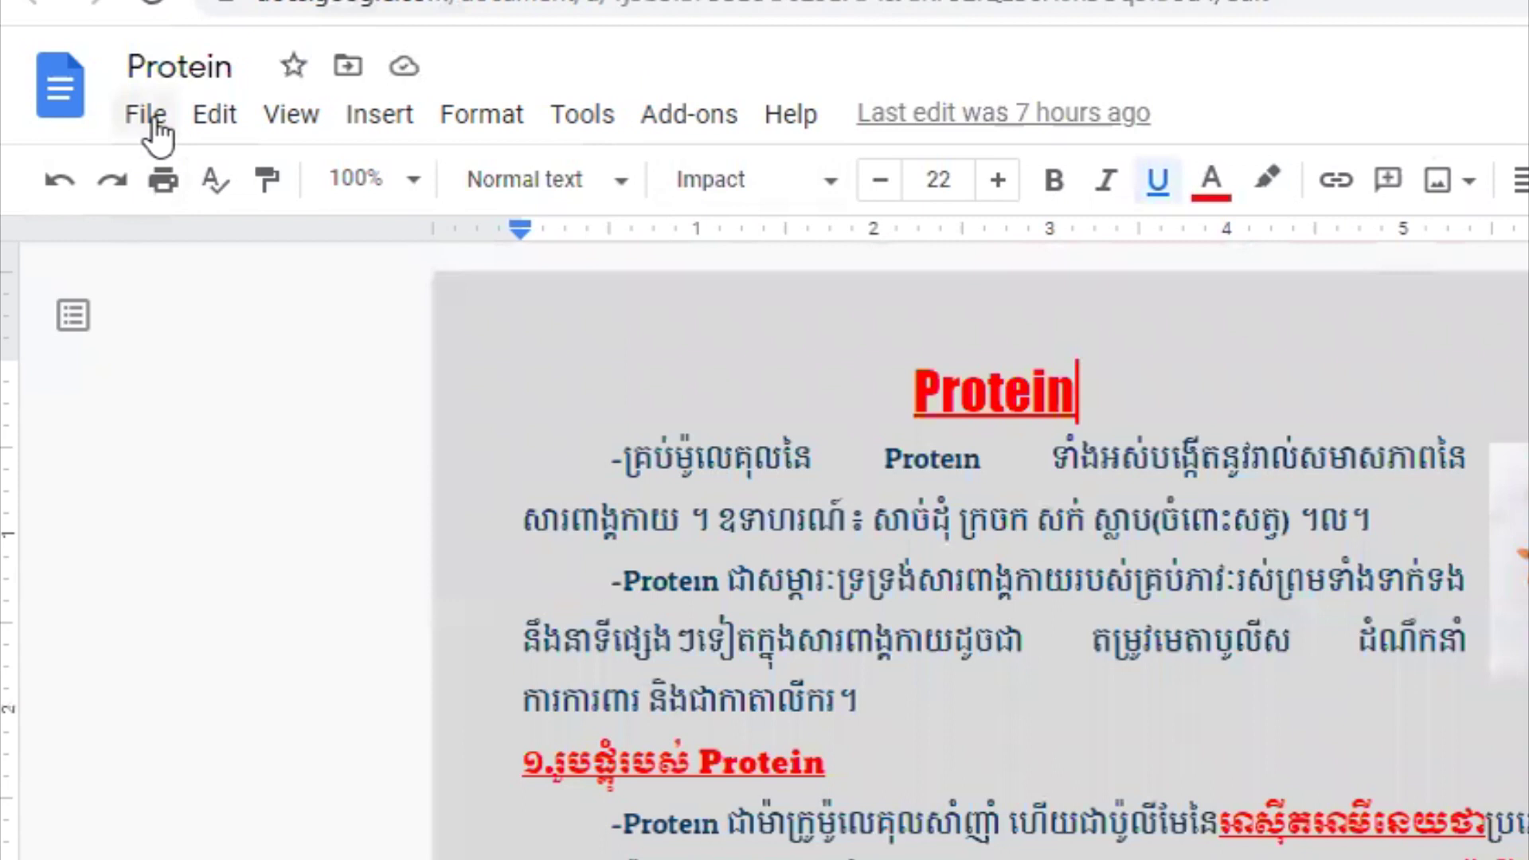
# Step: Bring up the 'Open a file' dialog over the Protein document with Ctrl+O
pyautogui.click(124, 132)
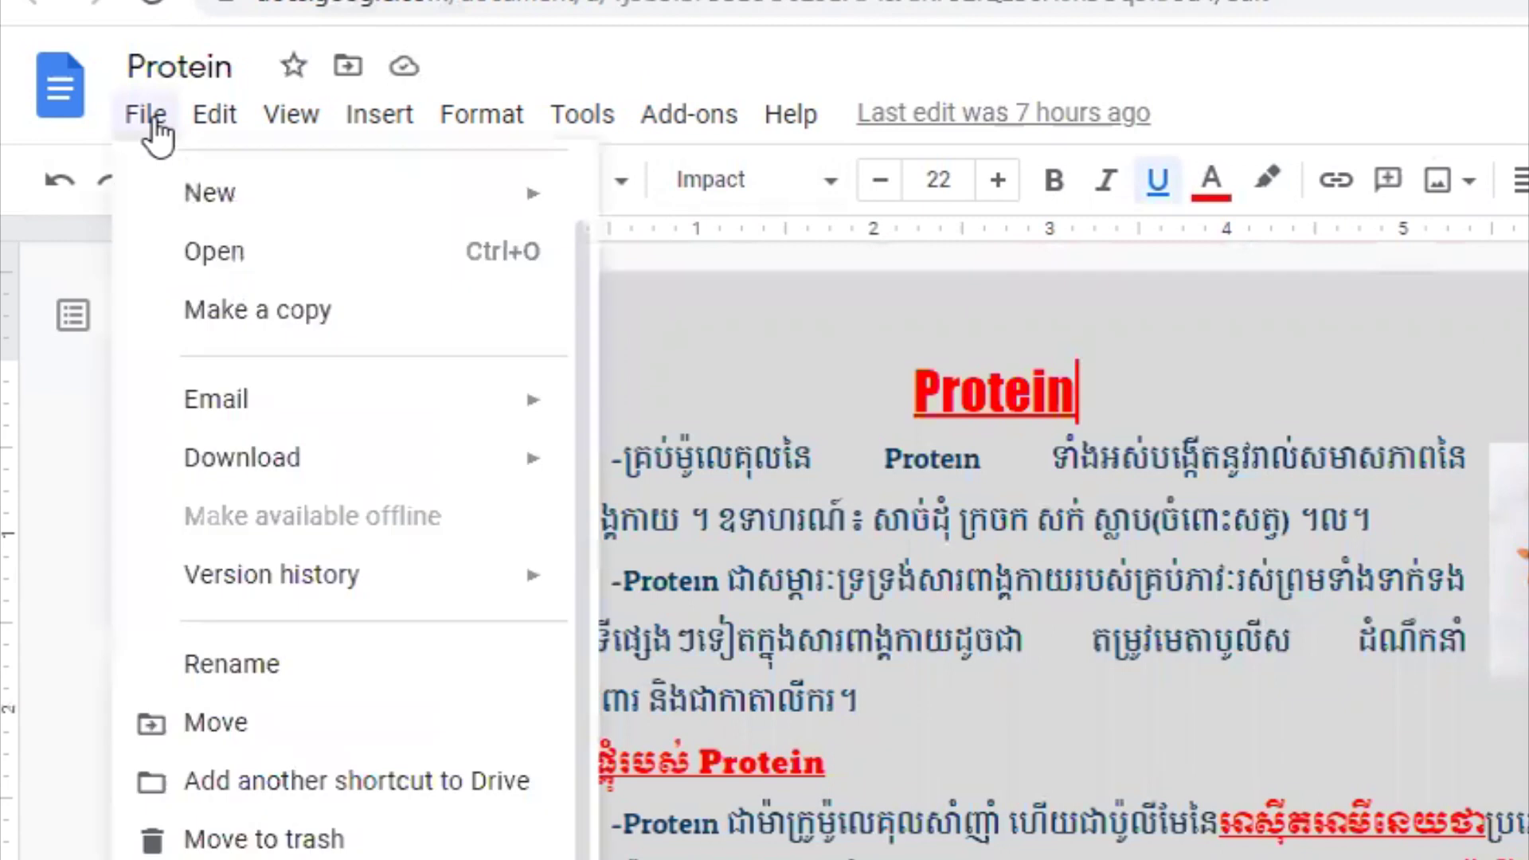
pyautogui.moveTo(349, 197)
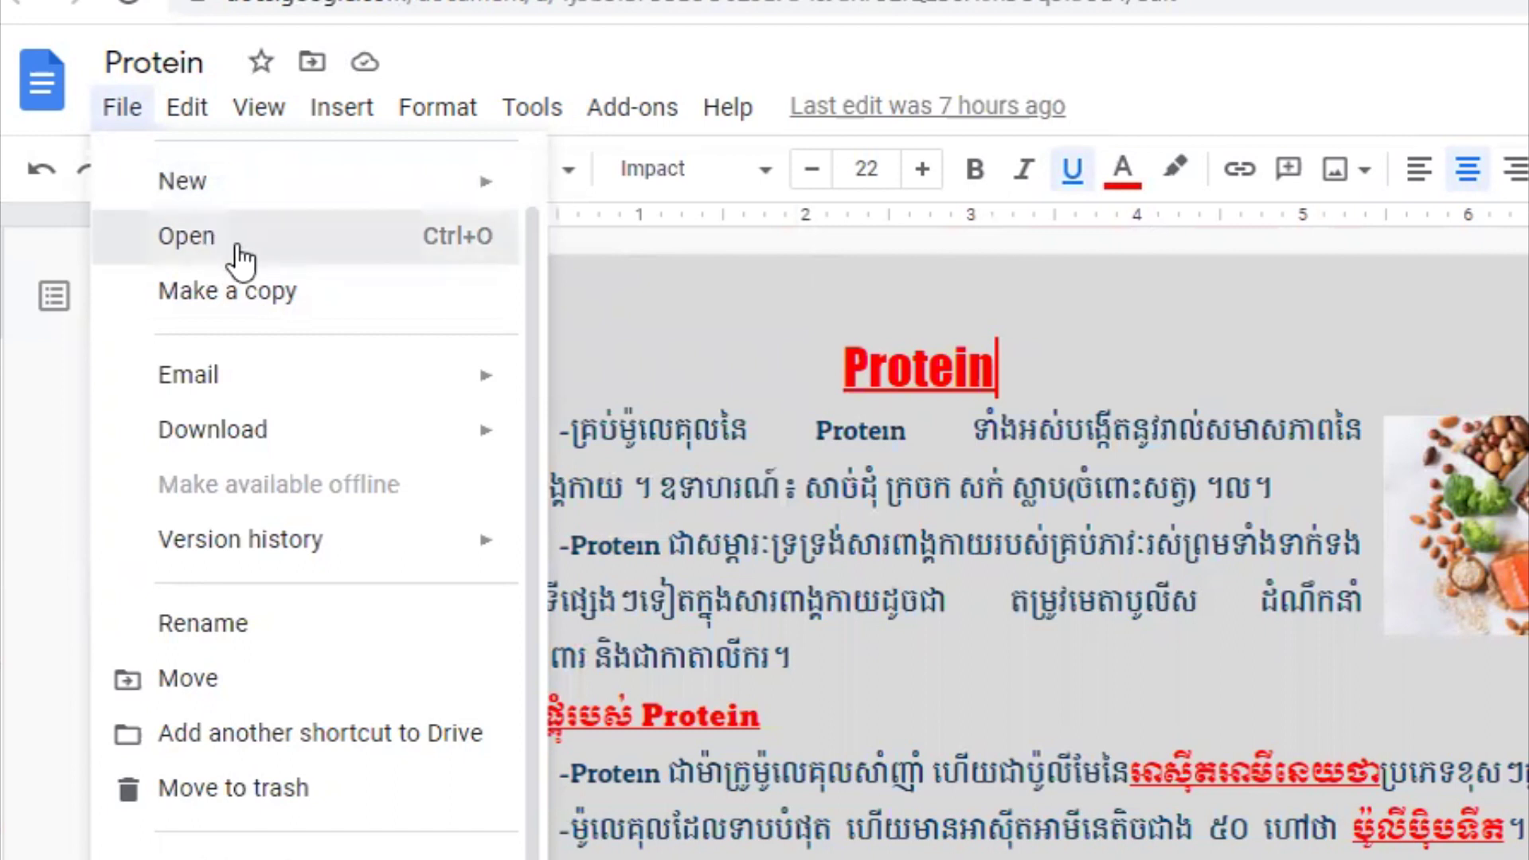
pyautogui.hotkey('ctrl', 'o')
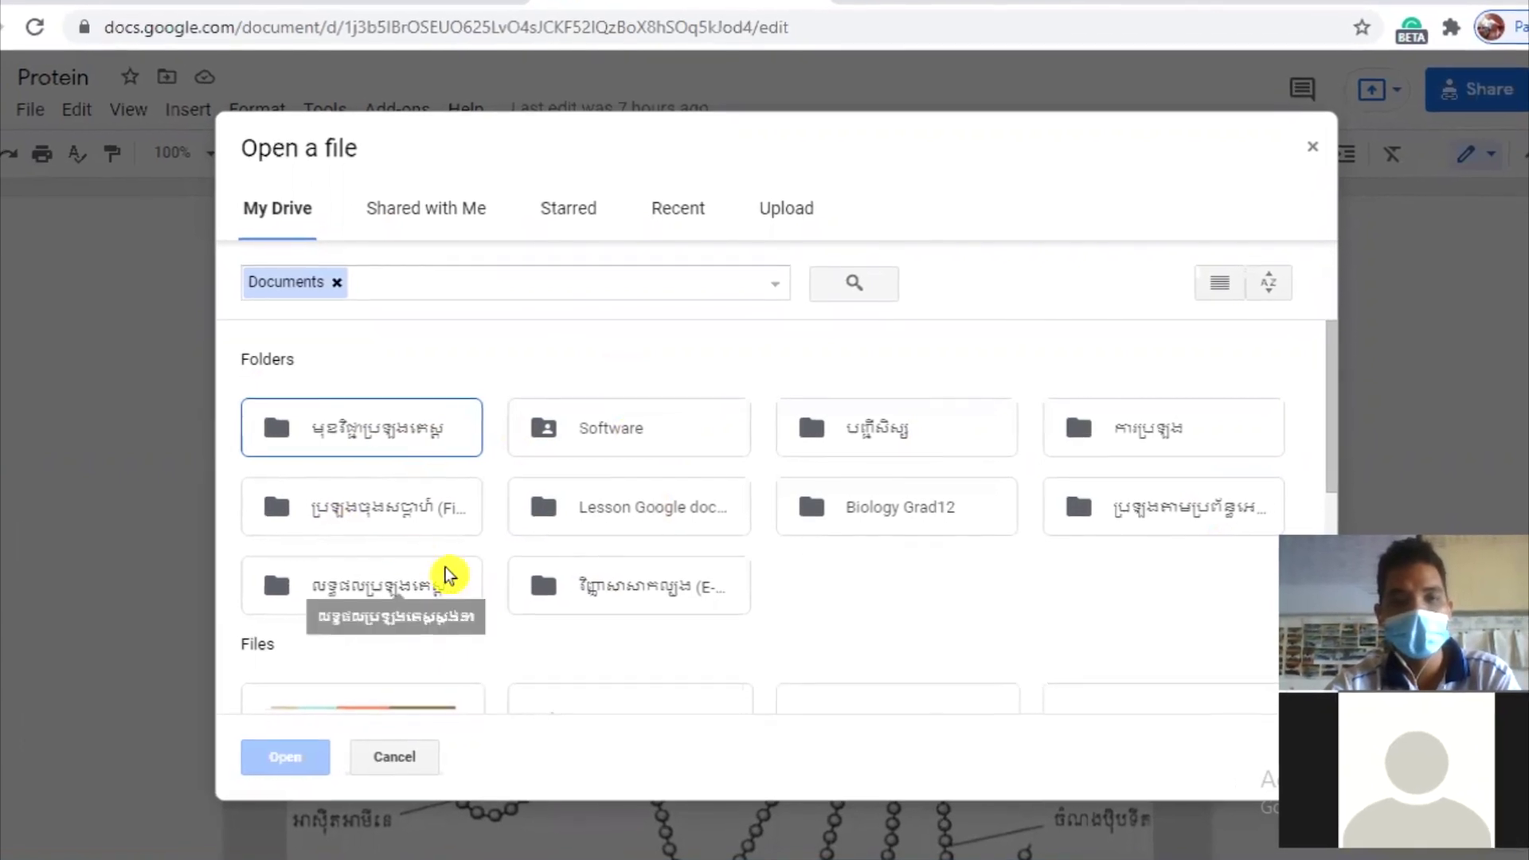
# Step: Browse a My Drive folder, Shared with me, Starred and Recent, then open the device file picker
pyautogui.doubleClick(374, 434)
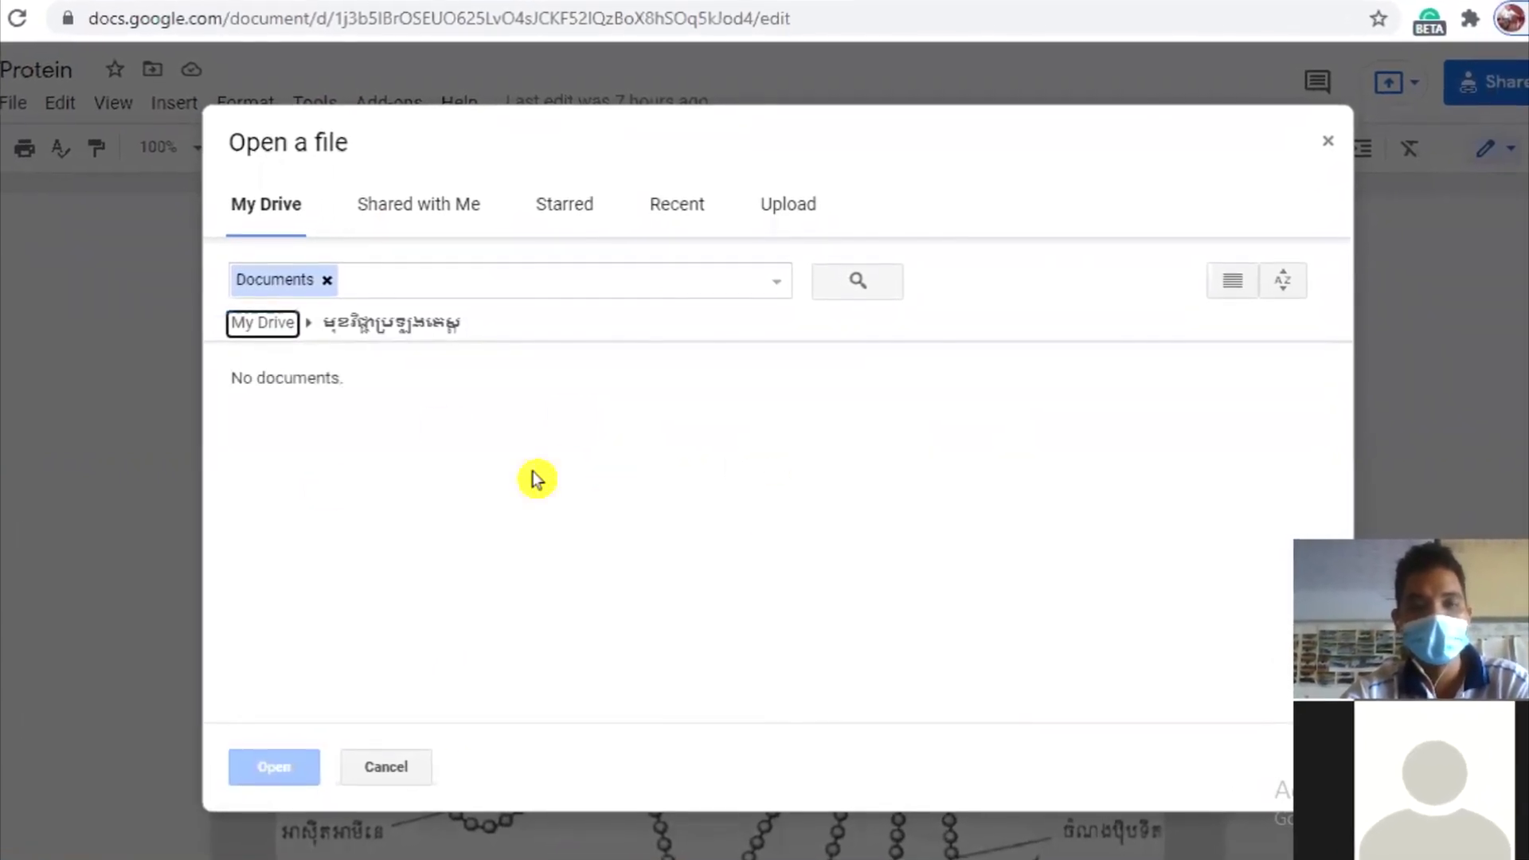
pyautogui.click(422, 205)
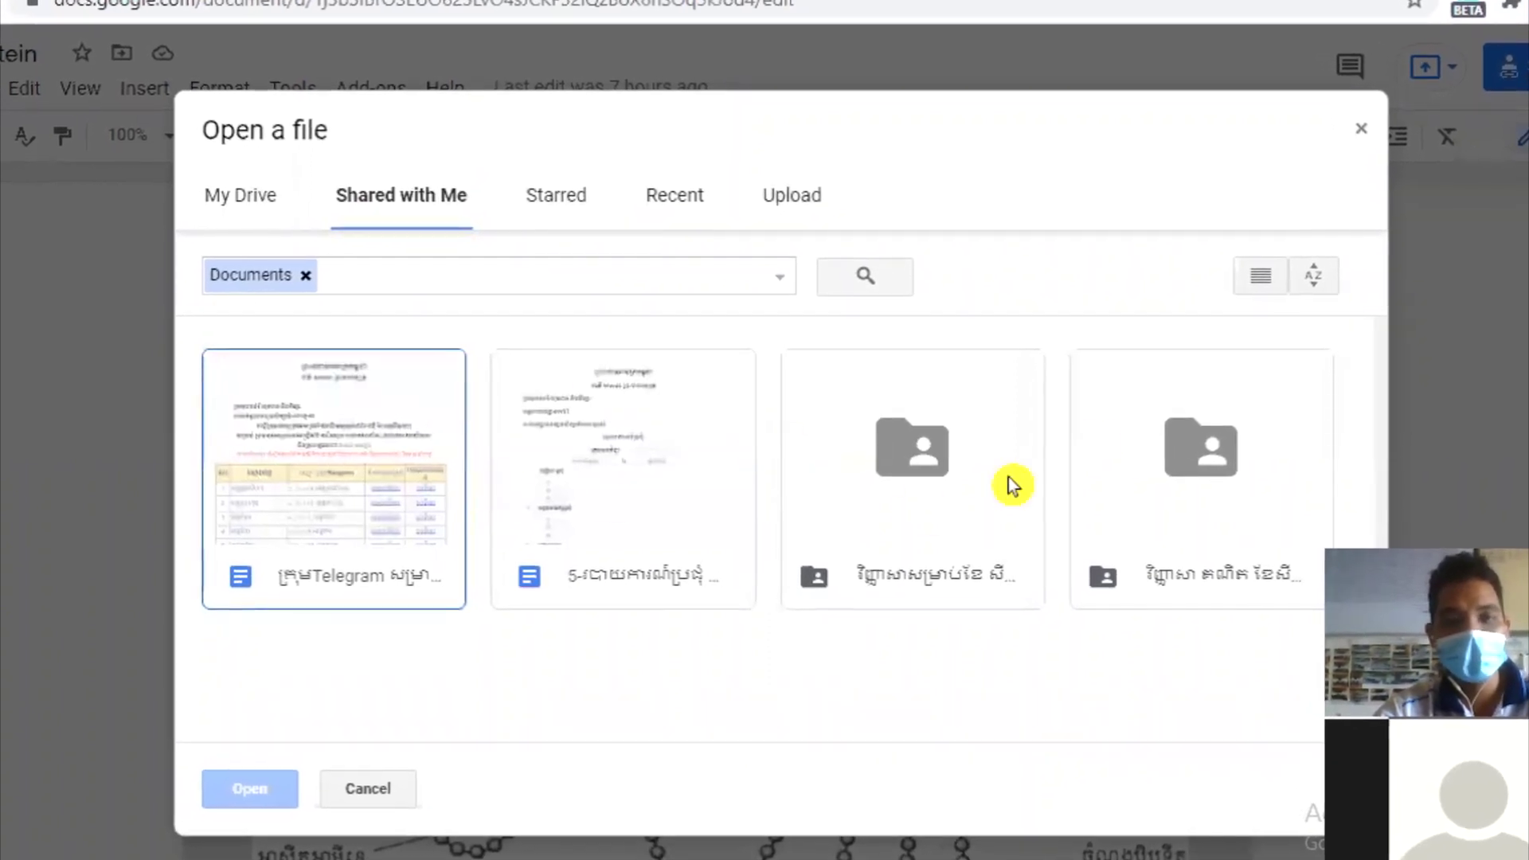
pyautogui.click(549, 206)
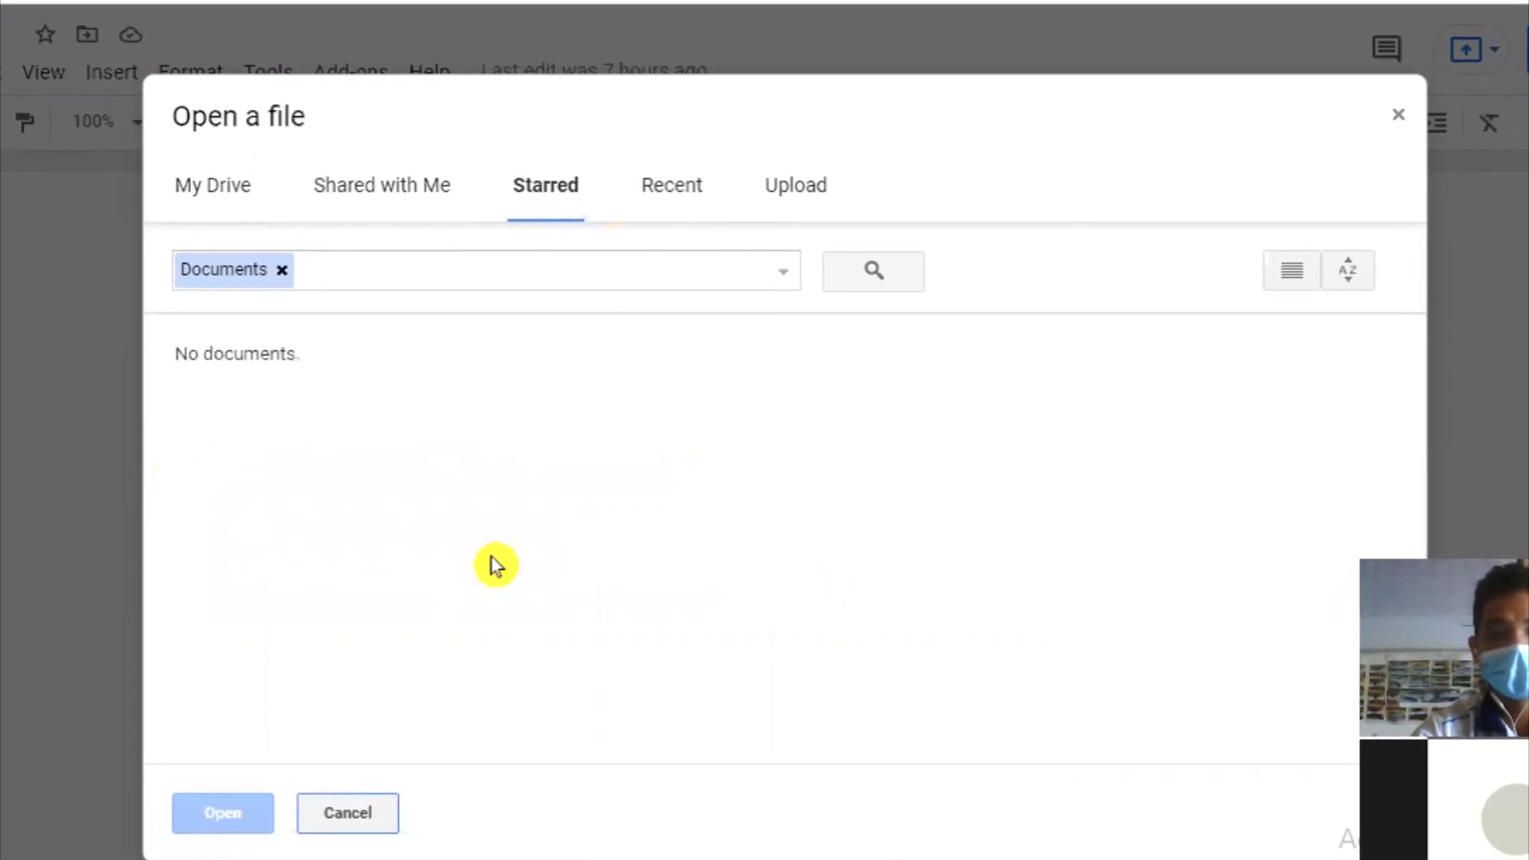
pyautogui.click(656, 177)
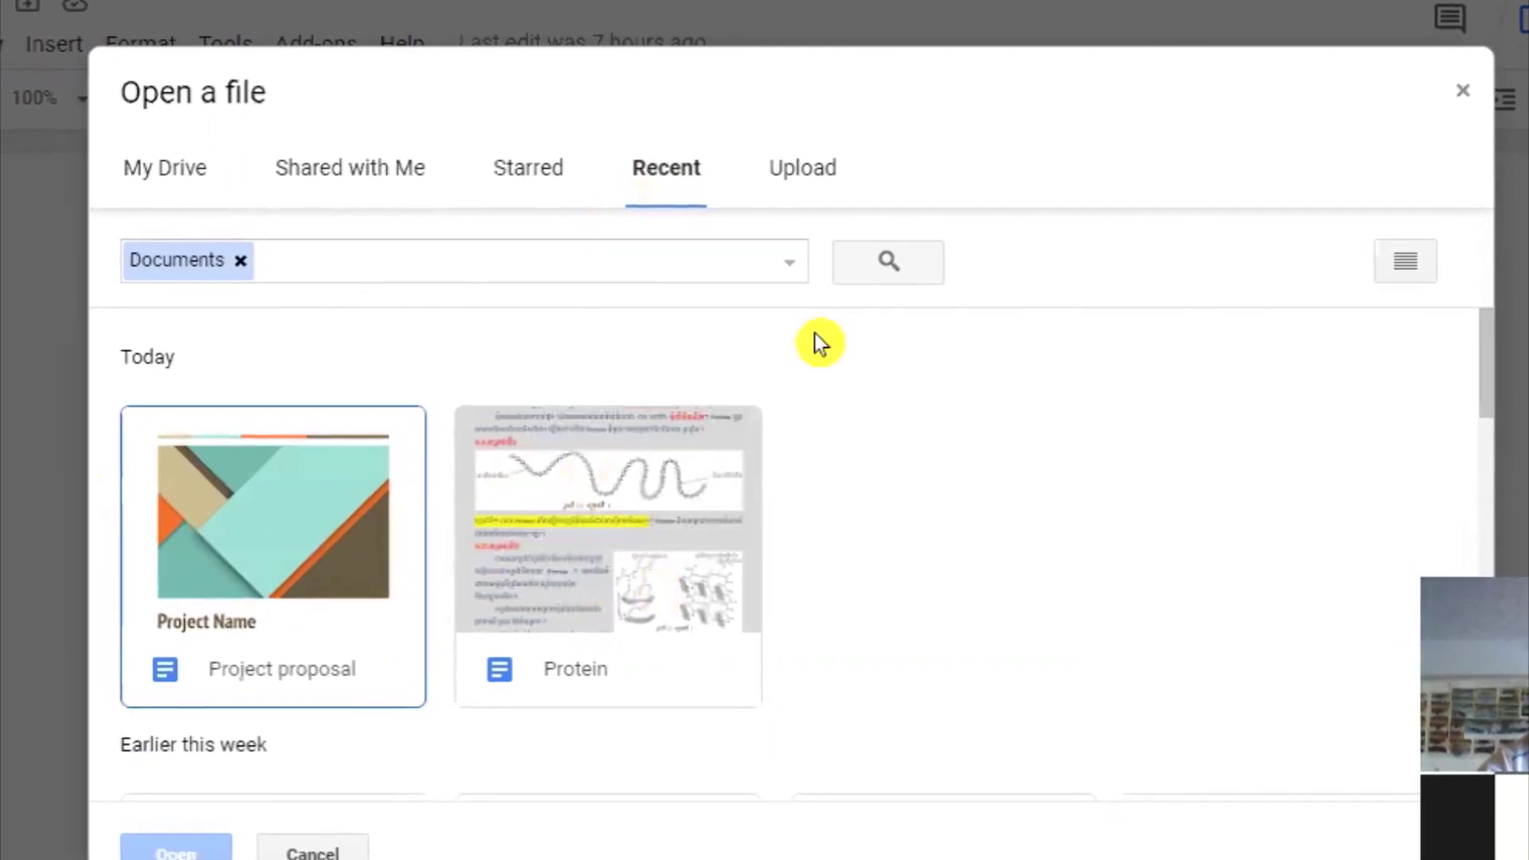
pyautogui.click(802, 169)
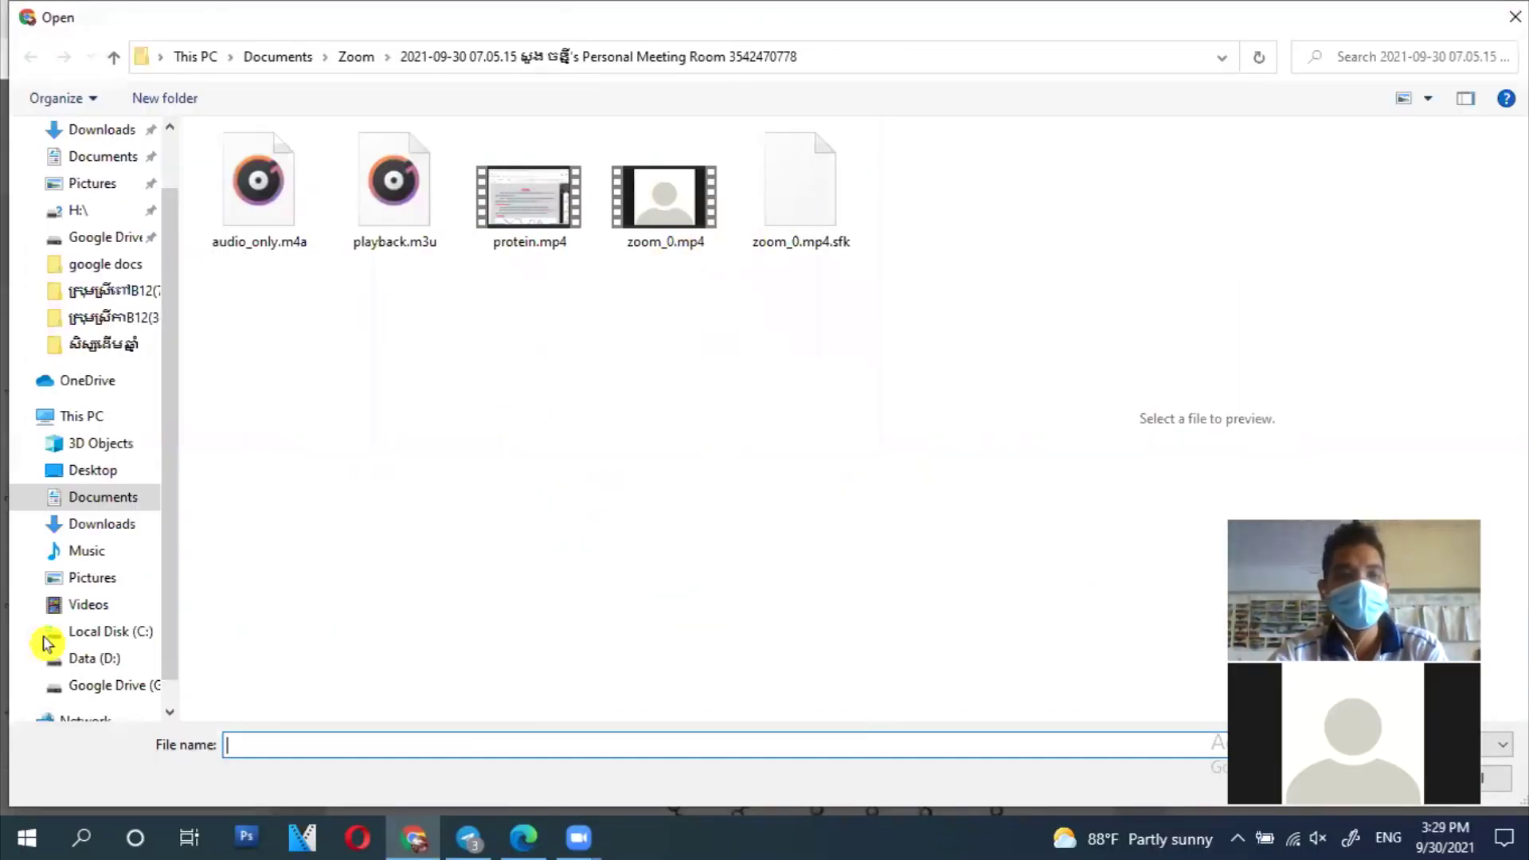
# Step: Upload simple adn.docx from the year folder on Data (D:), then switch browser tabs
pyautogui.click(84, 658)
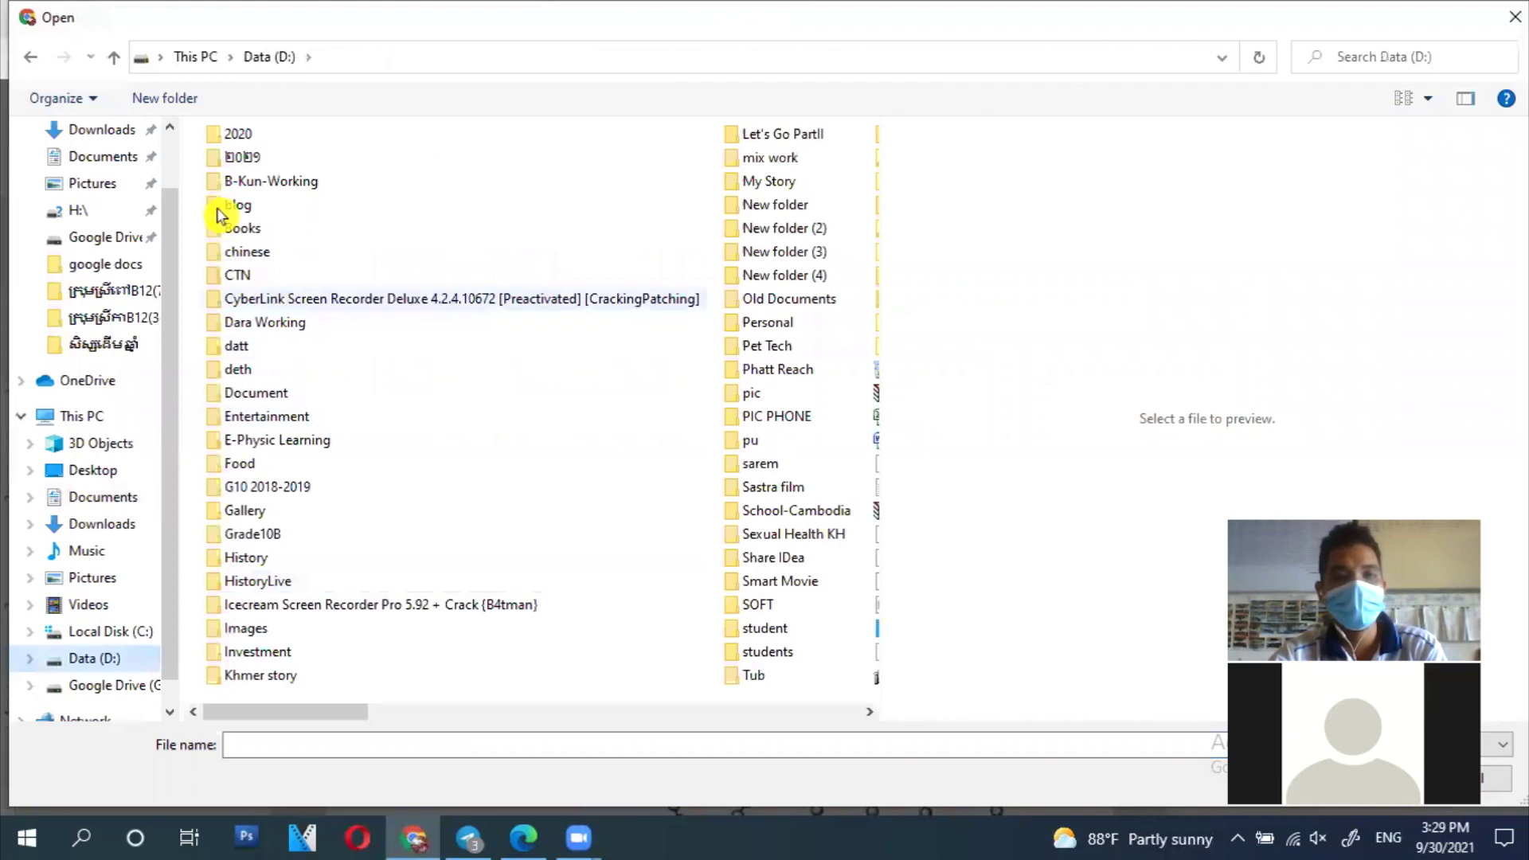
pyautogui.doubleClick(242, 157)
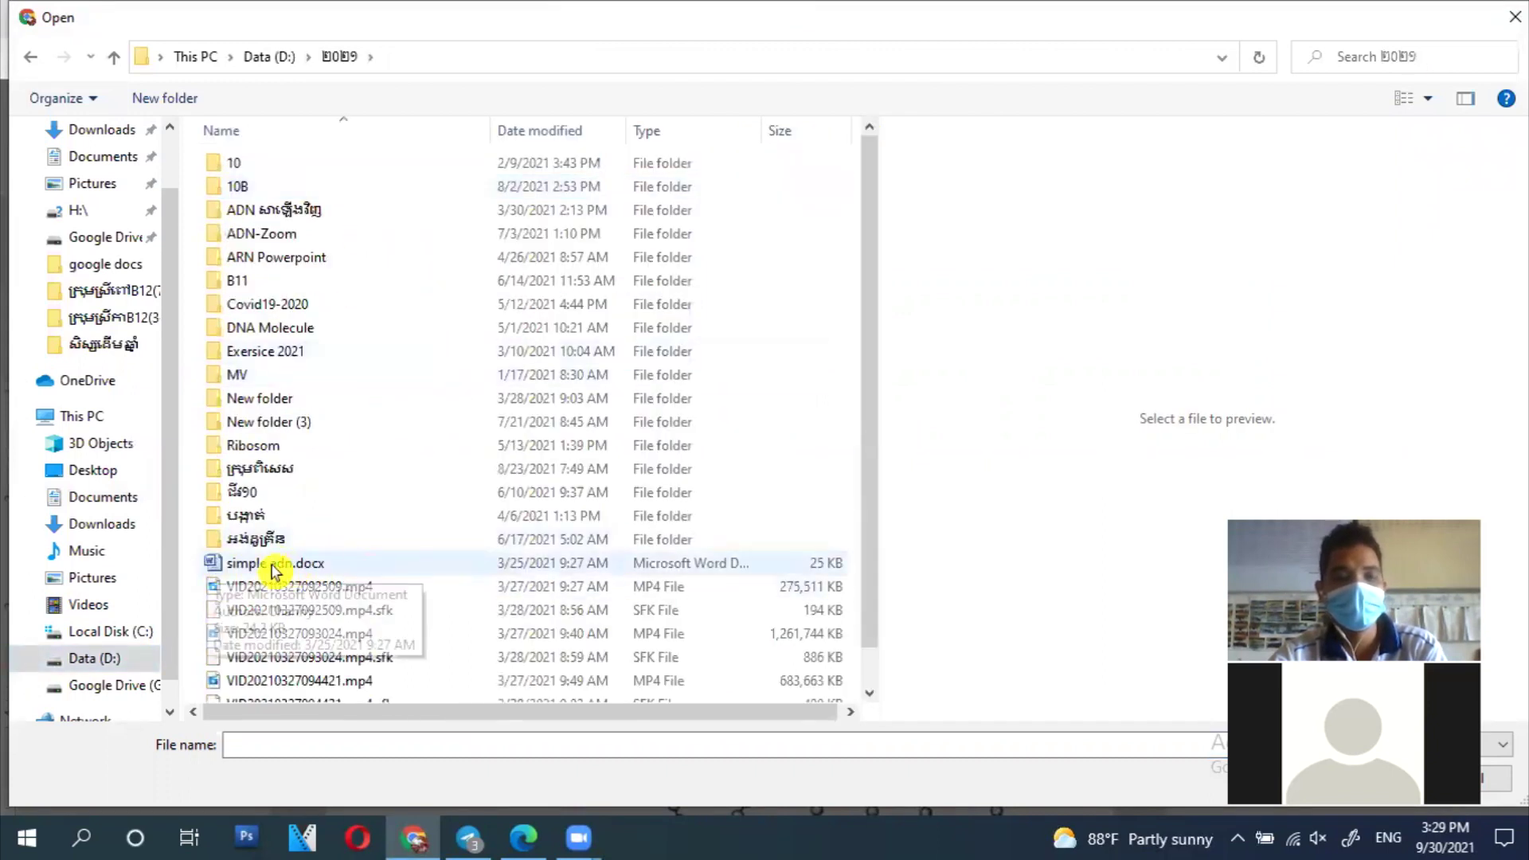
pyautogui.doubleClick(301, 567)
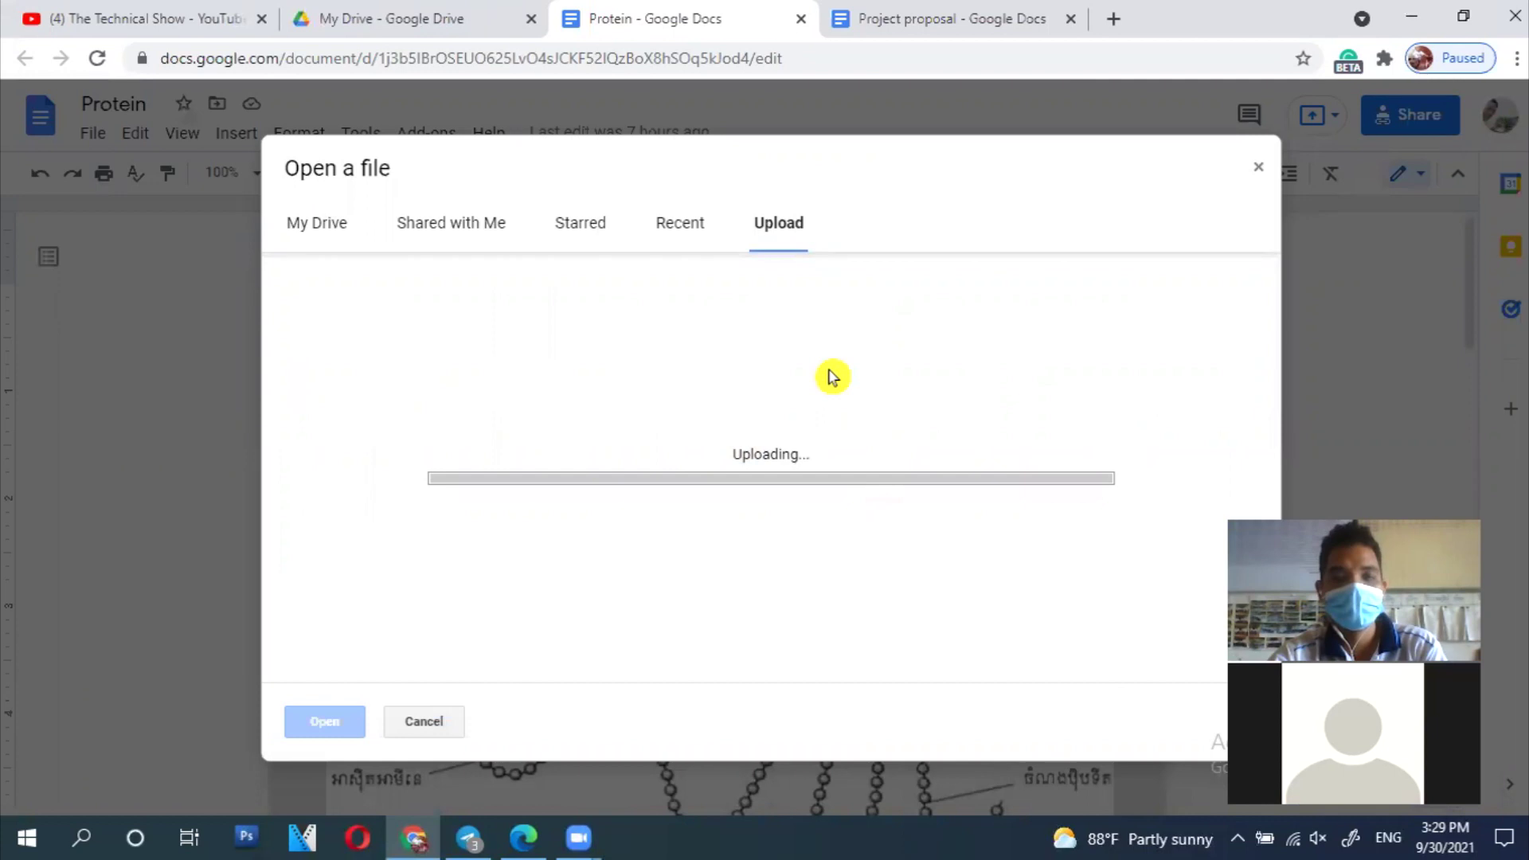
pyautogui.hotkey('ctrl', 'Tab')
pyautogui.hotkey('ctrl', 'Tab')
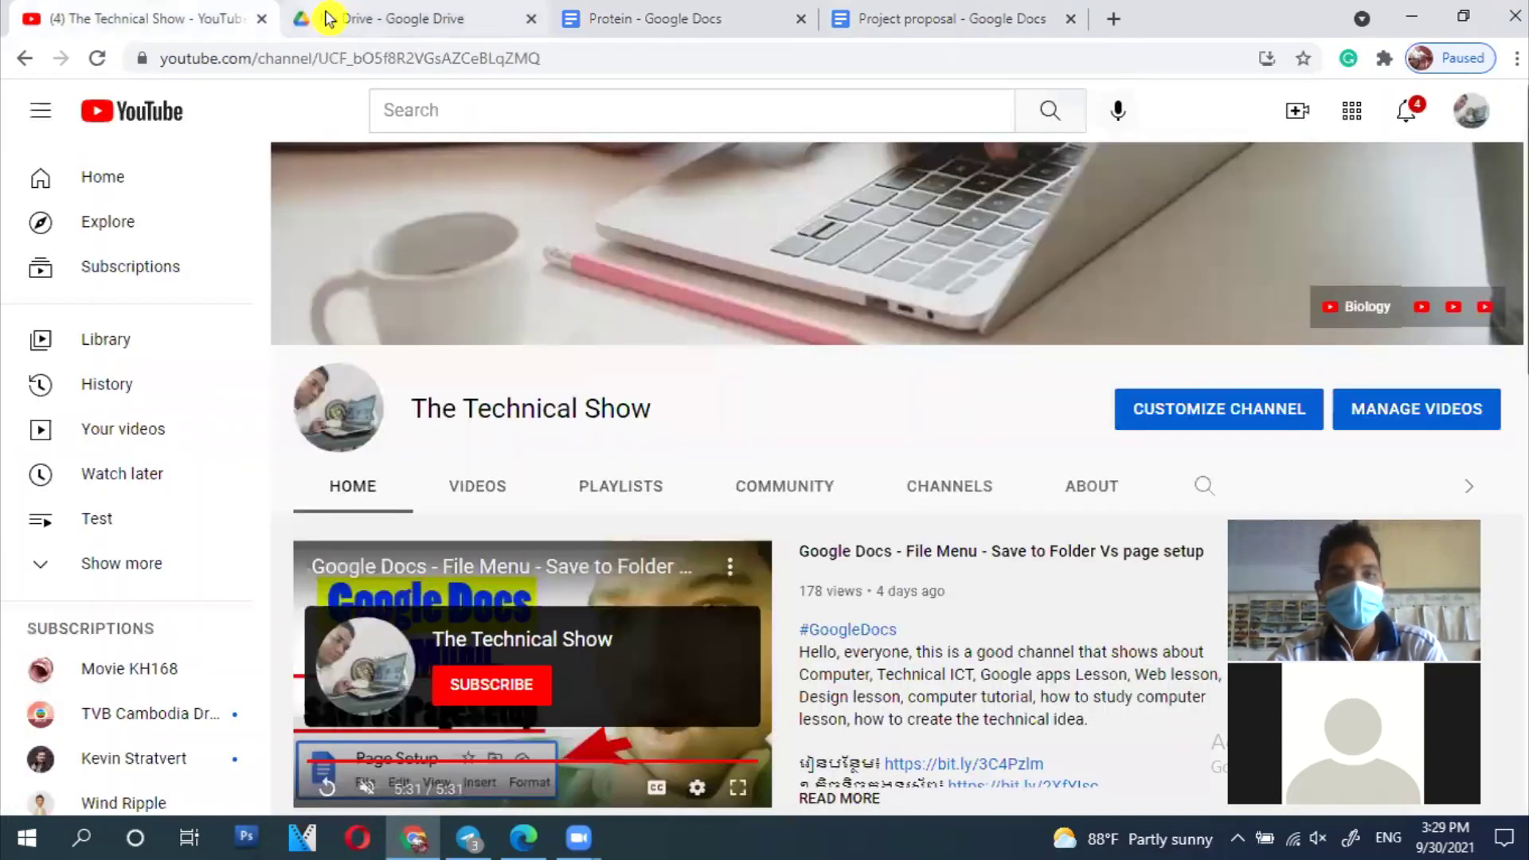
# Step: Find and select the uploaded simple adn file (8 KB) in the My Drive list
pyautogui.click(326, 17)
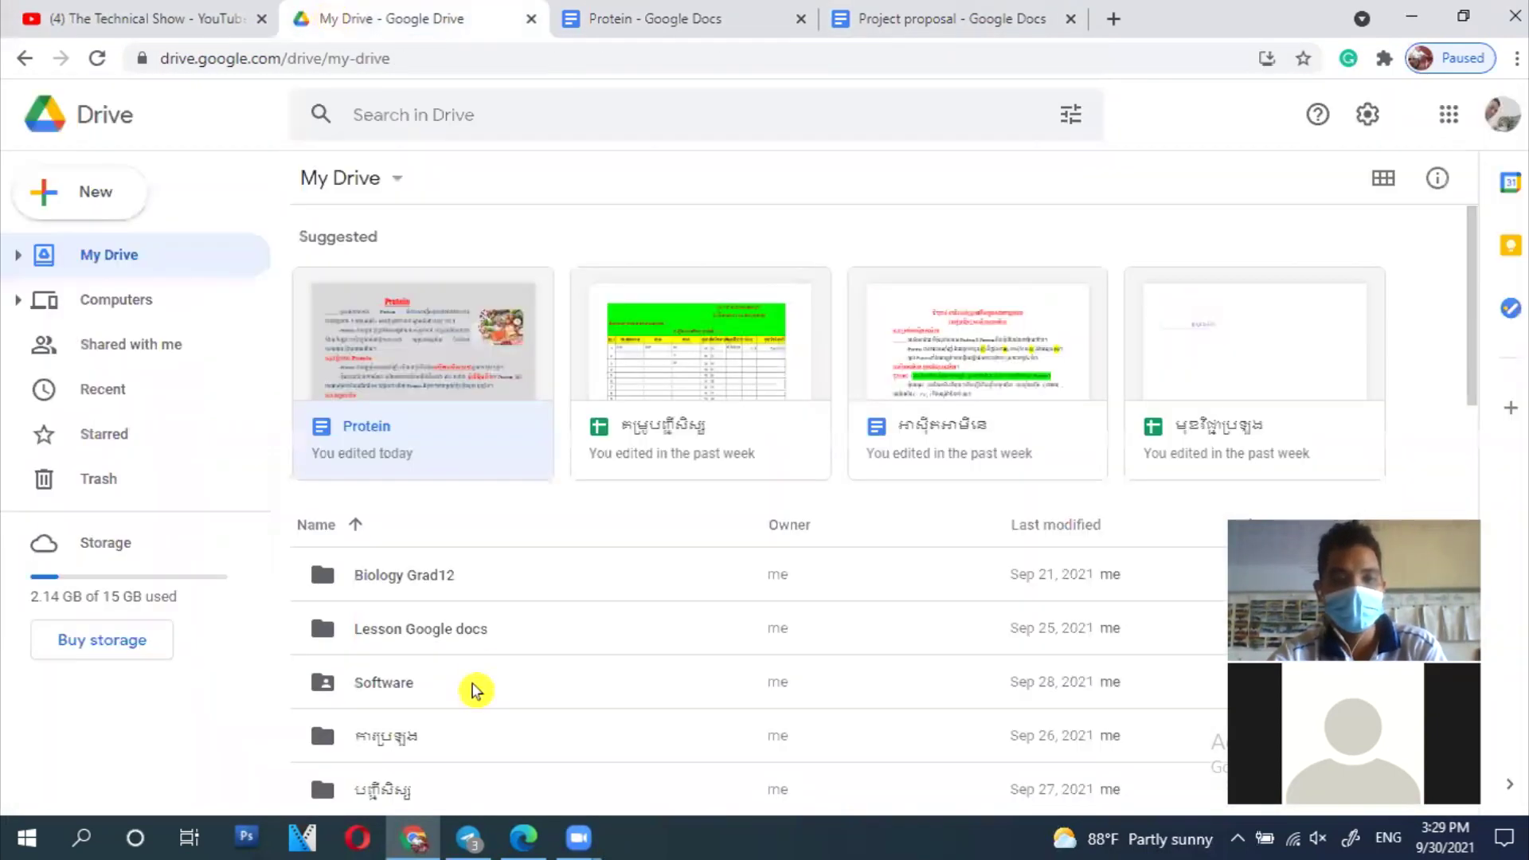
pyautogui.scroll(-10, 474, 691)
pyautogui.scroll(-1, 480, 699)
pyautogui.scroll(3, 479, 701)
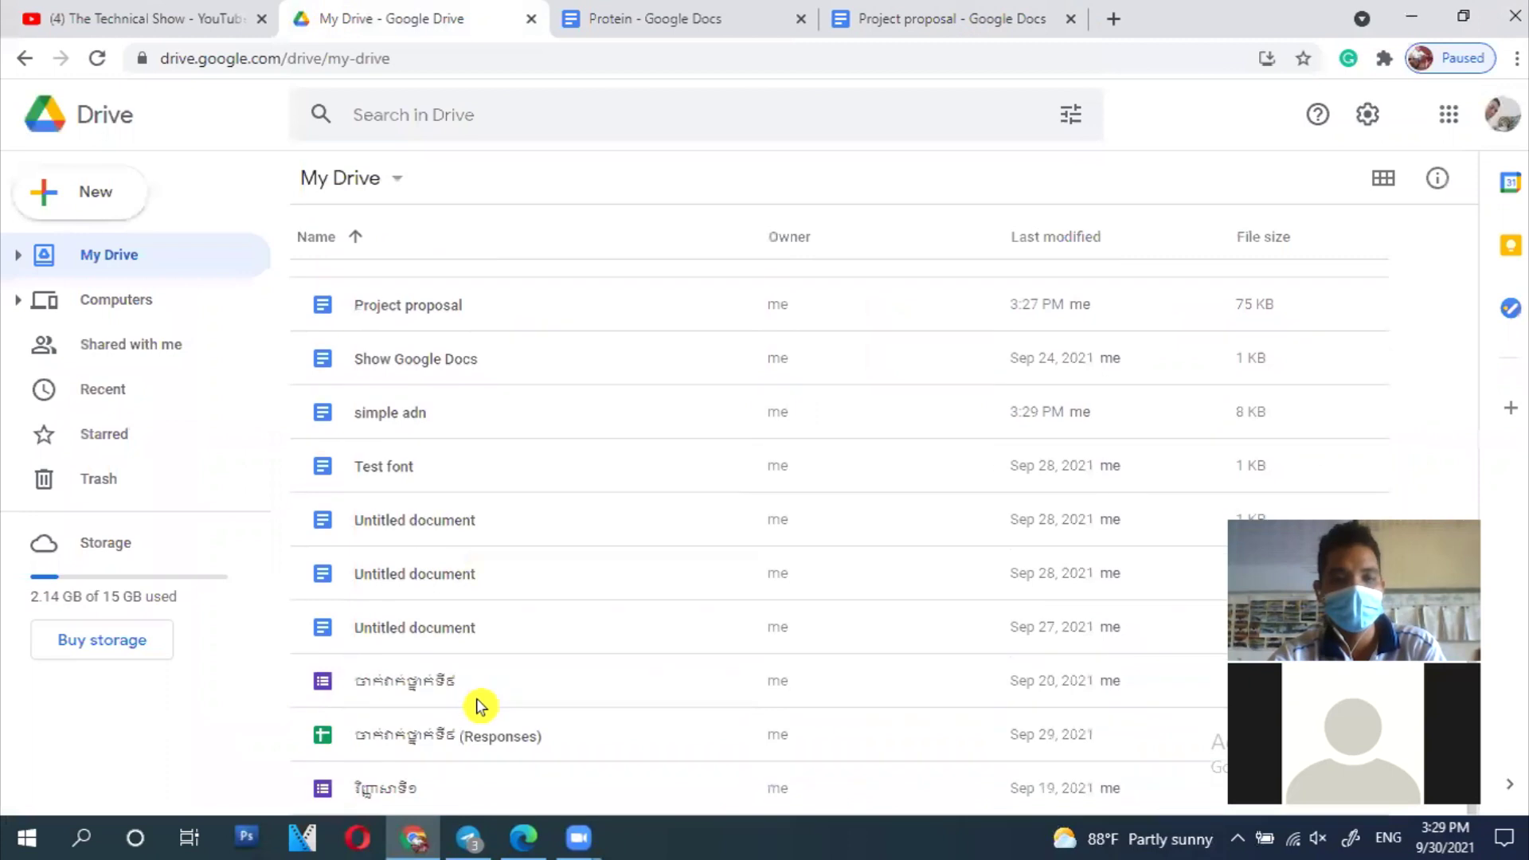
pyautogui.scroll(-3, 479, 706)
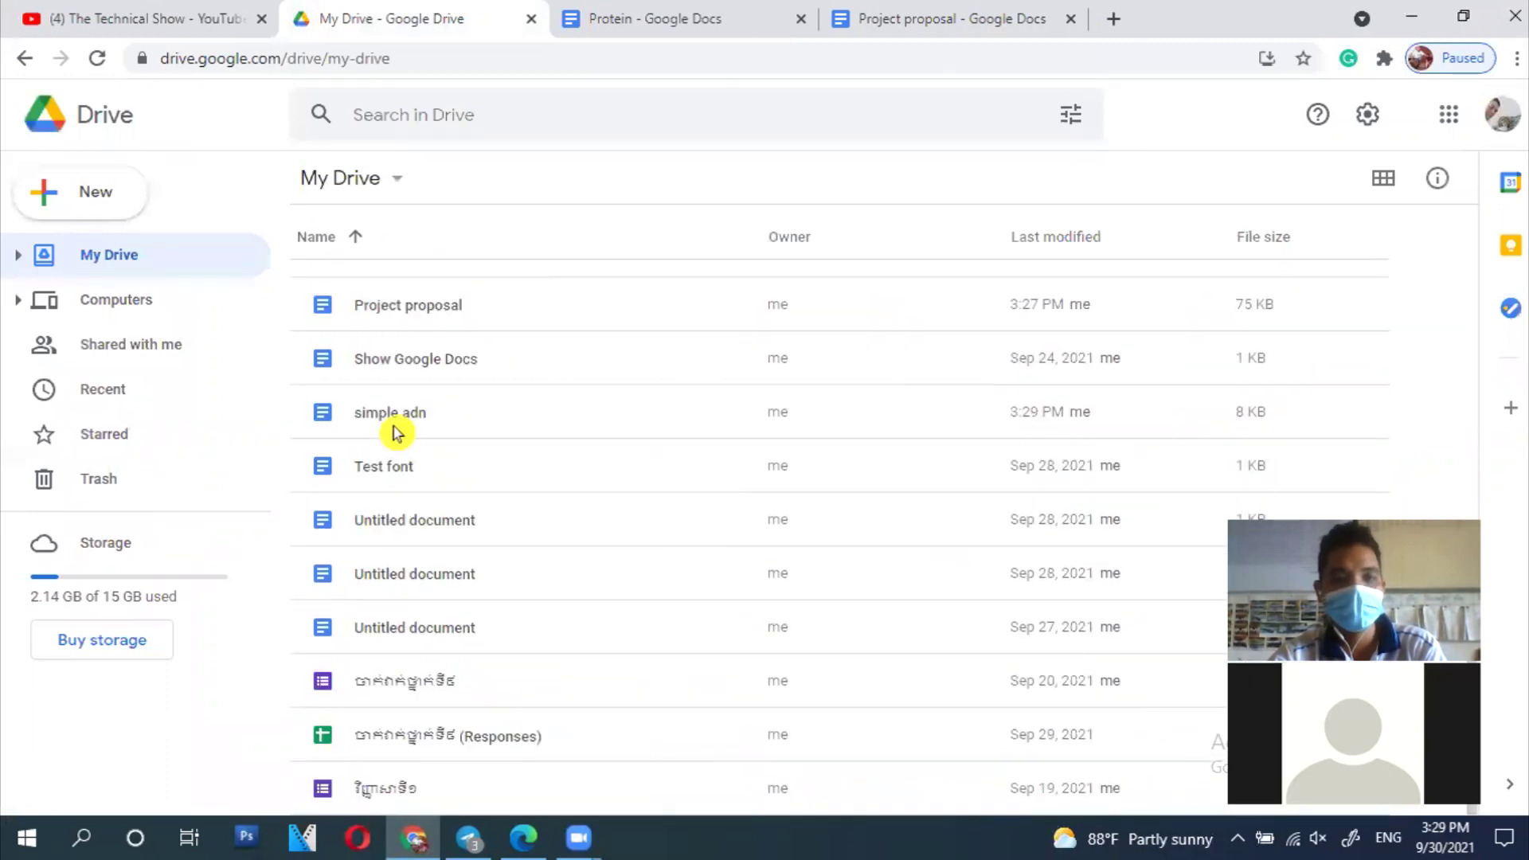
pyautogui.click(570, 423)
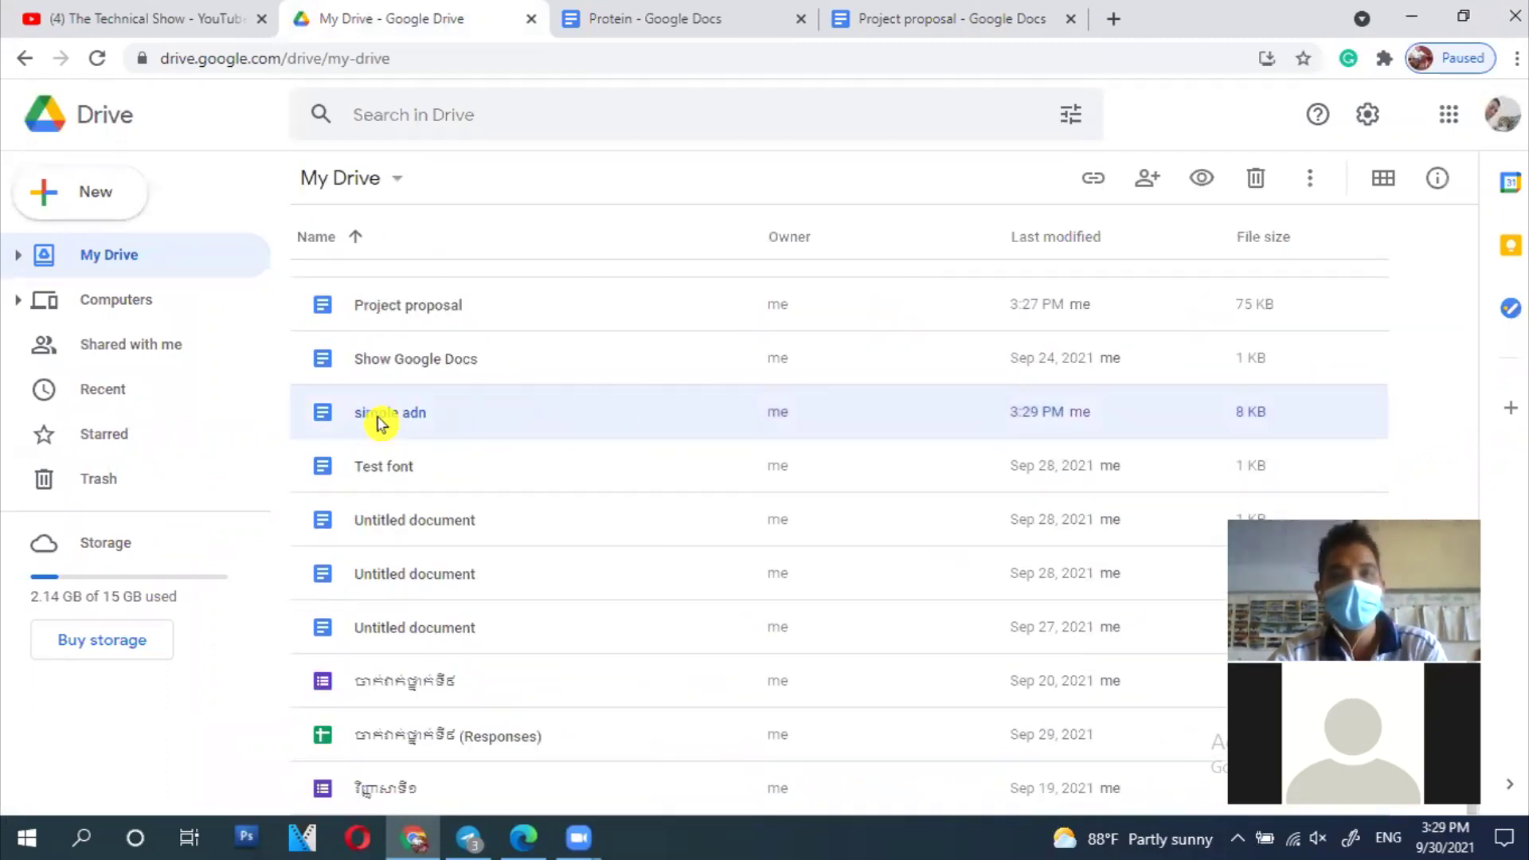
pyautogui.scroll(10, 607, 355)
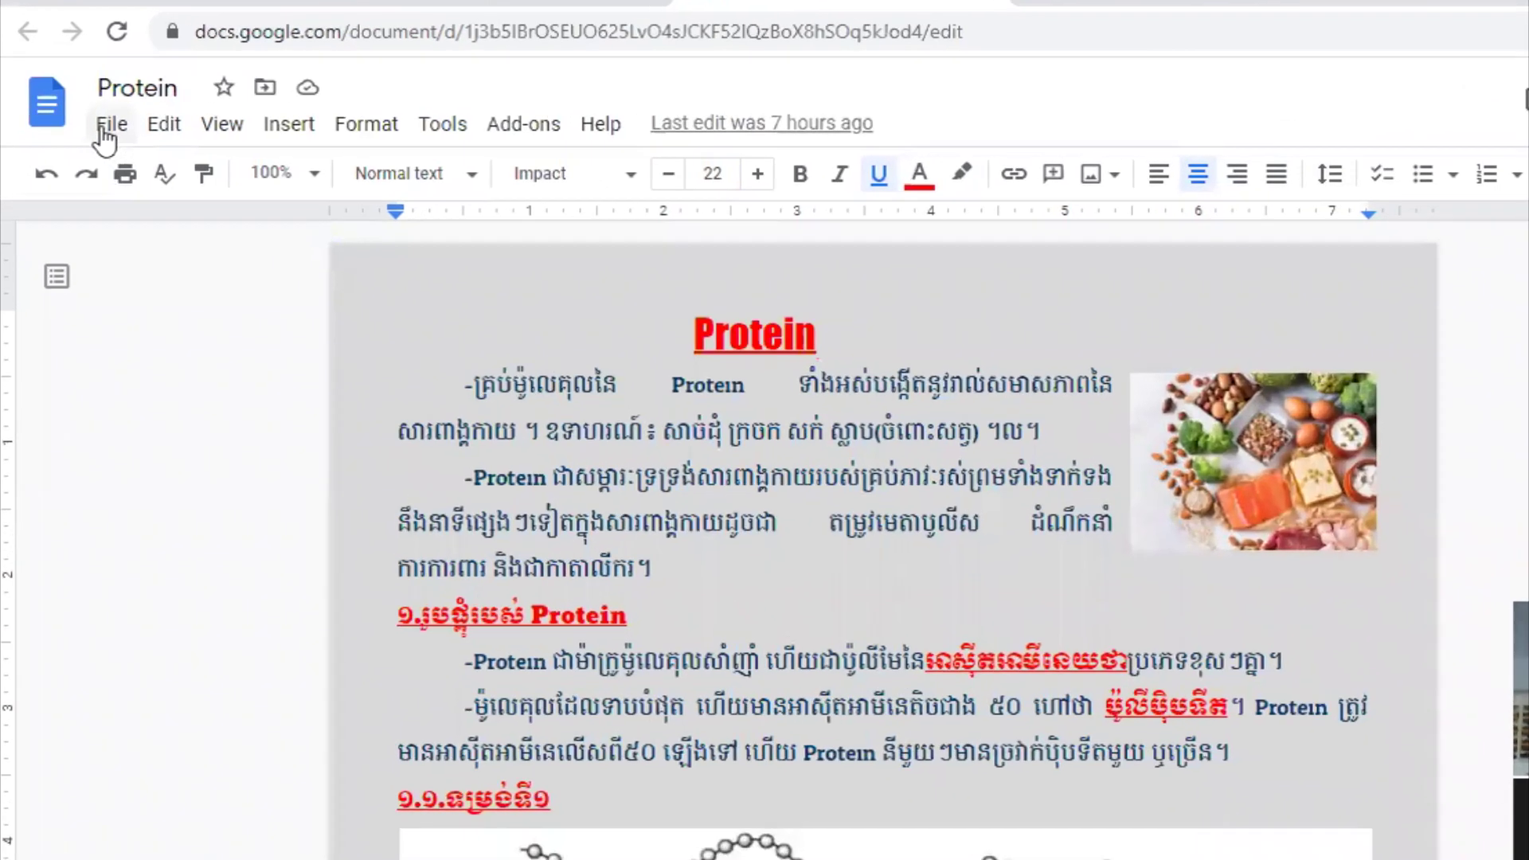
# Step: Bring up File > Email > Email this file for Protein, defaulting to subject Protein and PDF
pyautogui.click(109, 123)
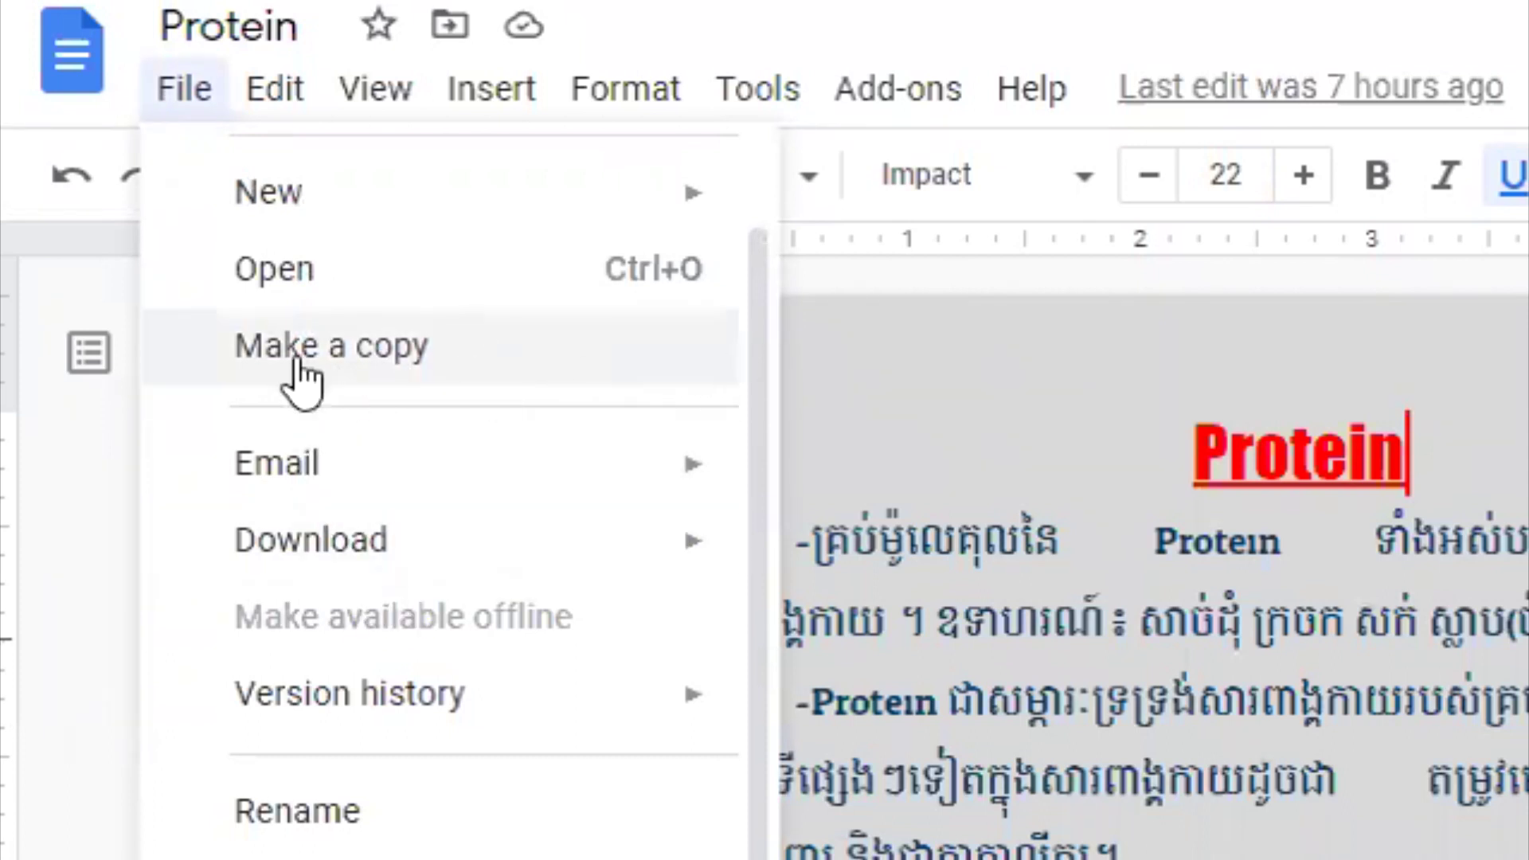
pyautogui.moveTo(454, 488)
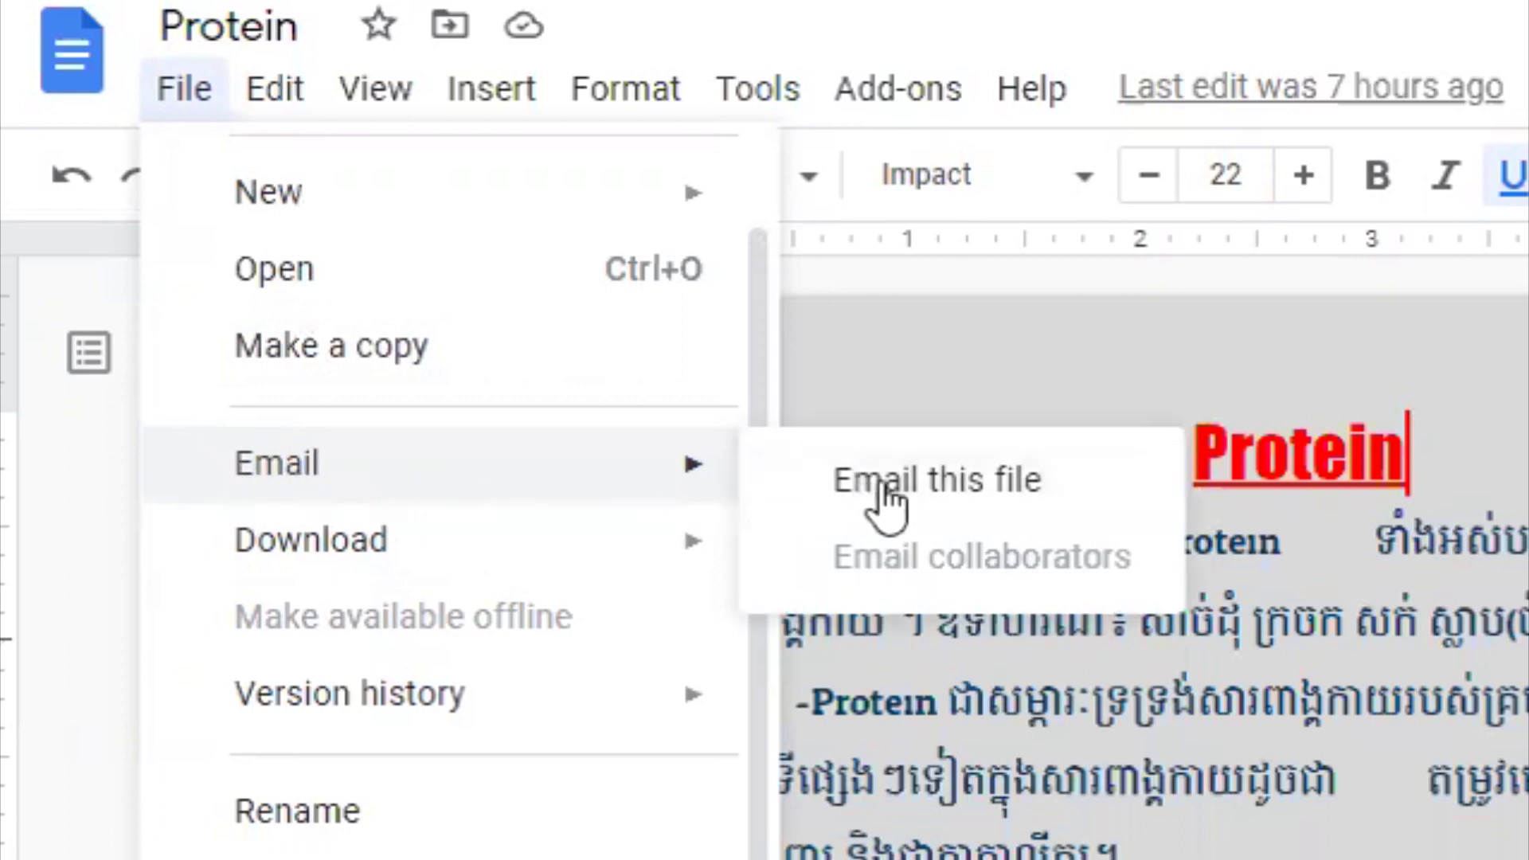
pyautogui.click(979, 482)
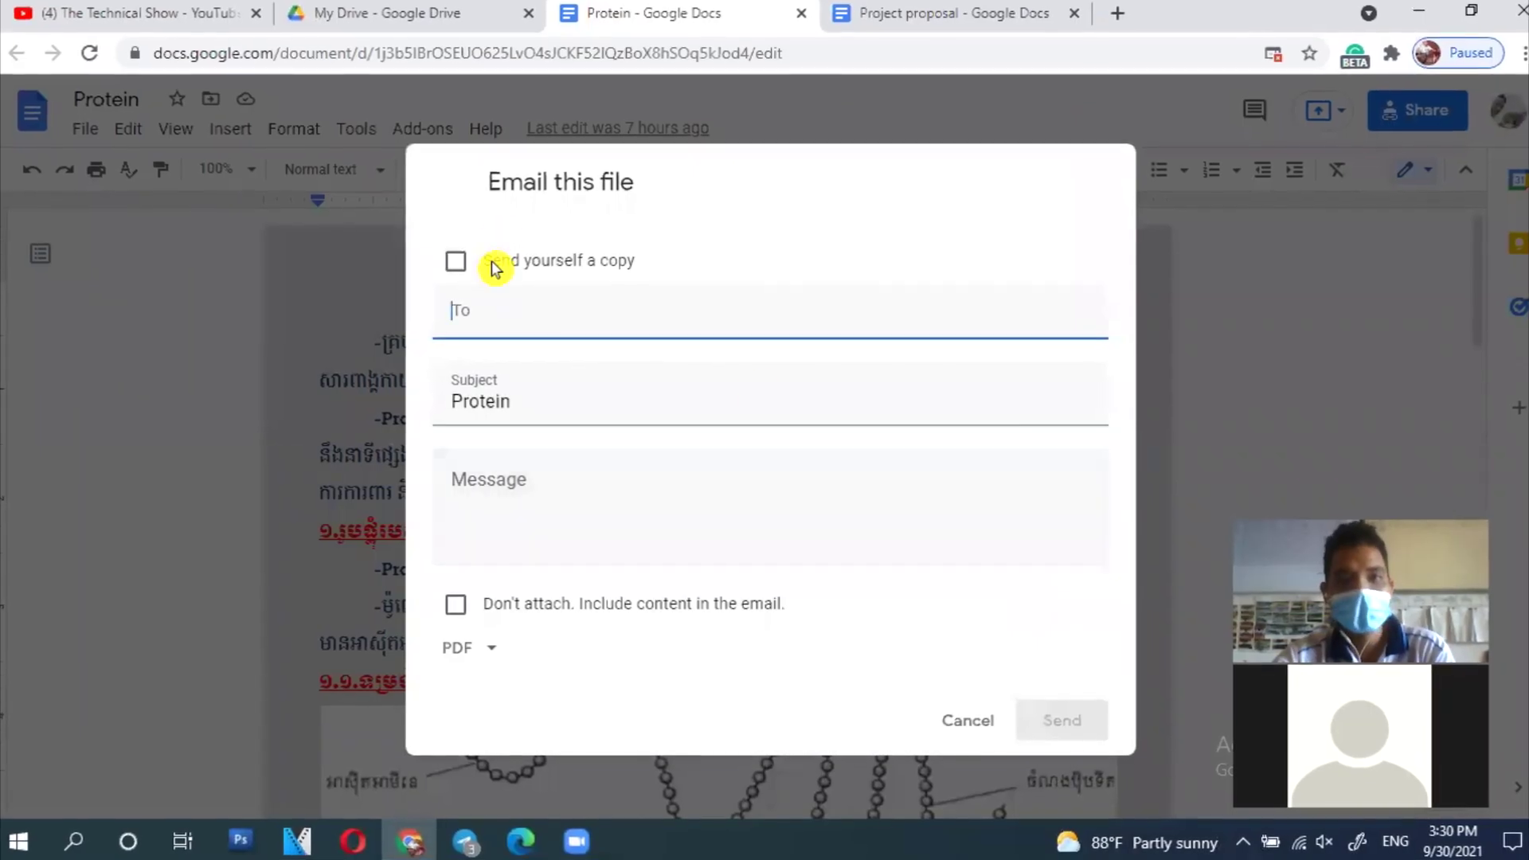
# Step: Tick 'Send yourself a copy', enter the recipient's e-mail address, and write the message 'Please Edit'
pyautogui.click(492, 264)
pyautogui.click(872, 310)
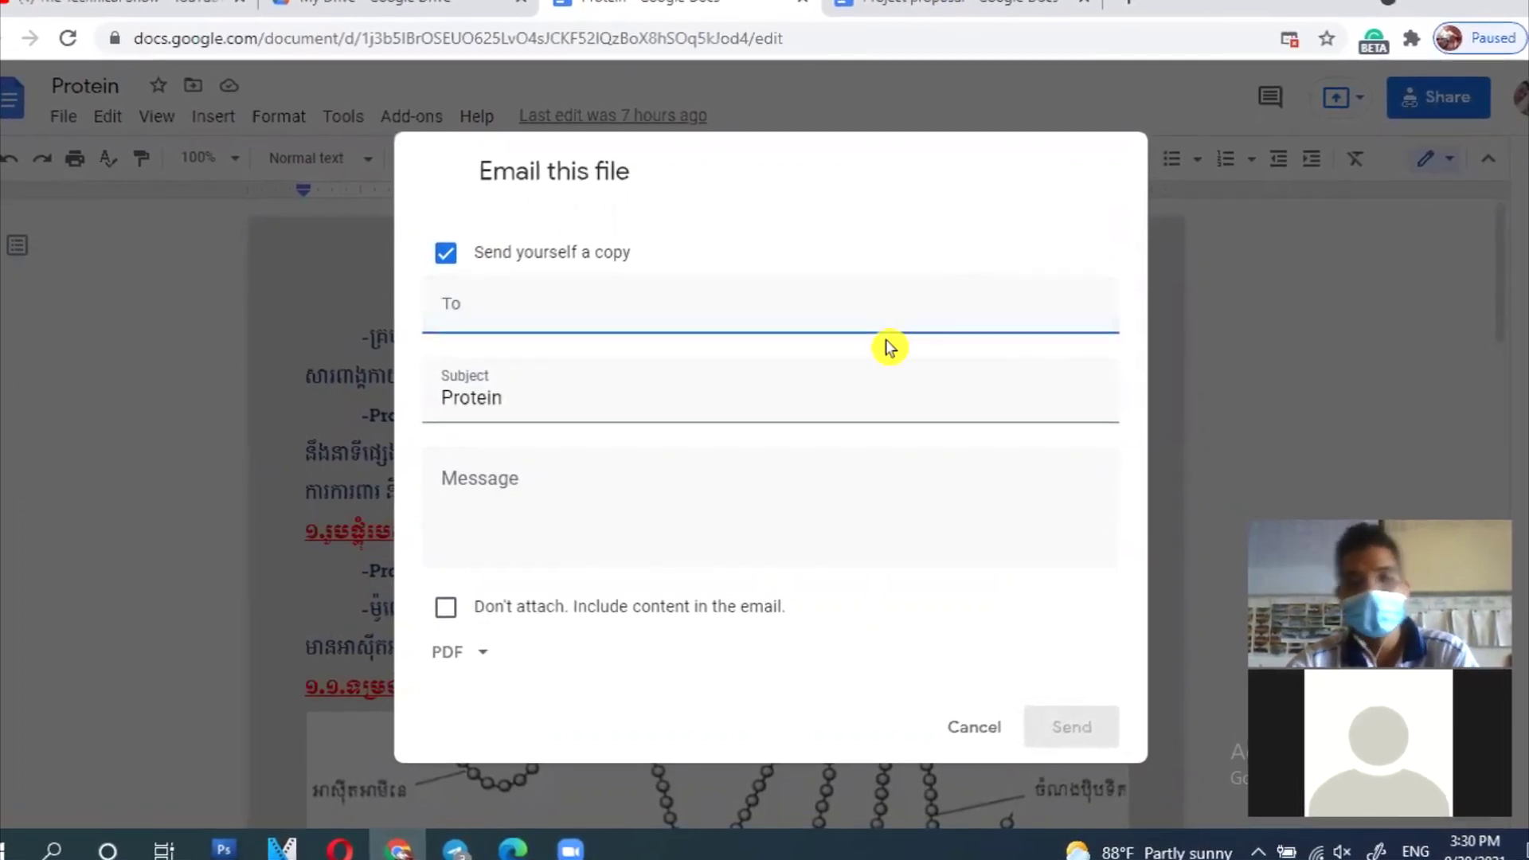
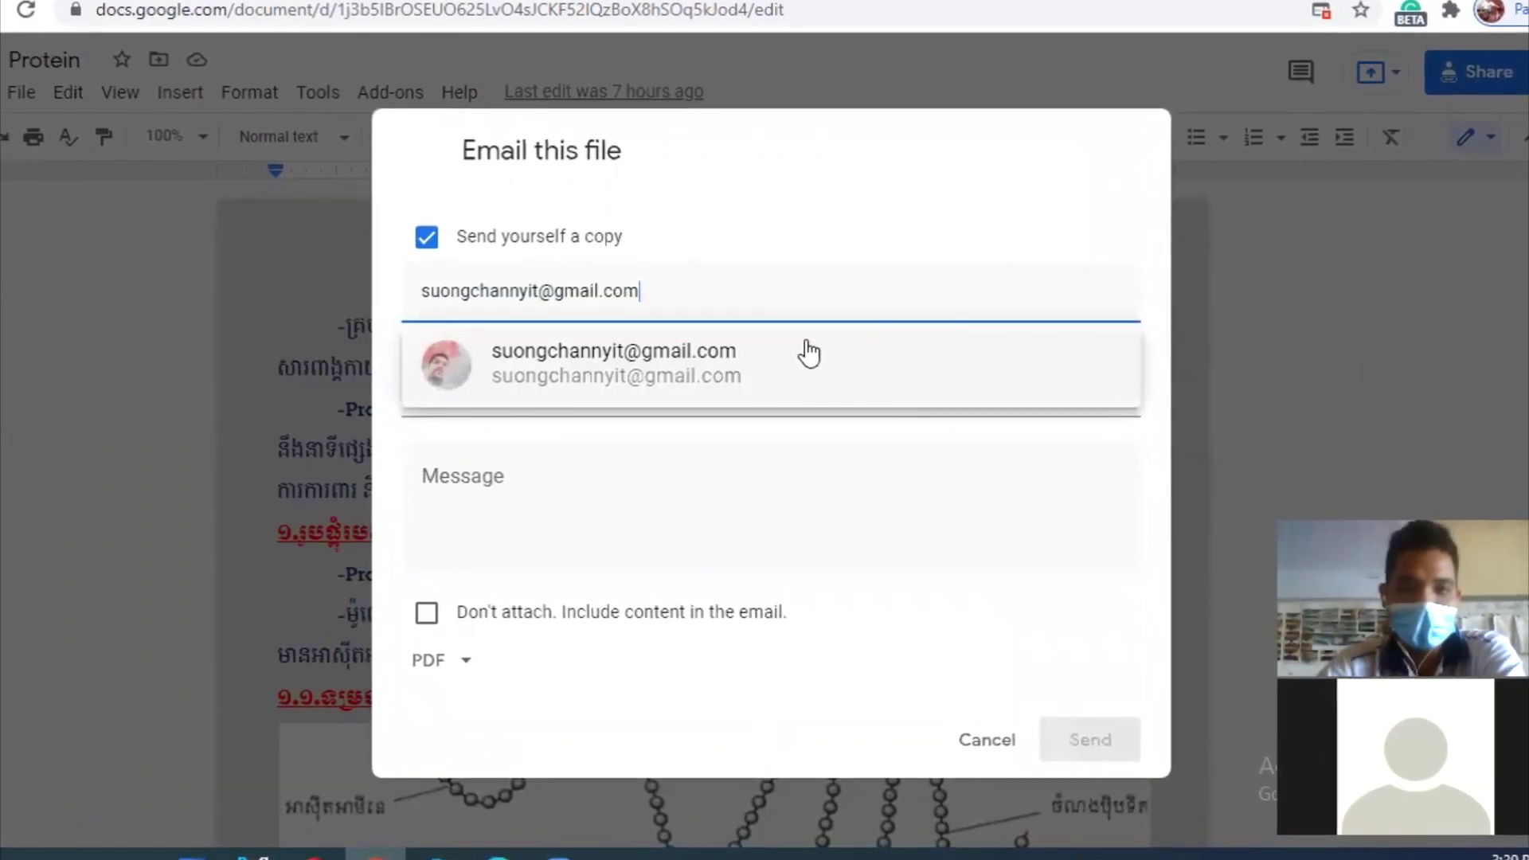
pyautogui.click(808, 352)
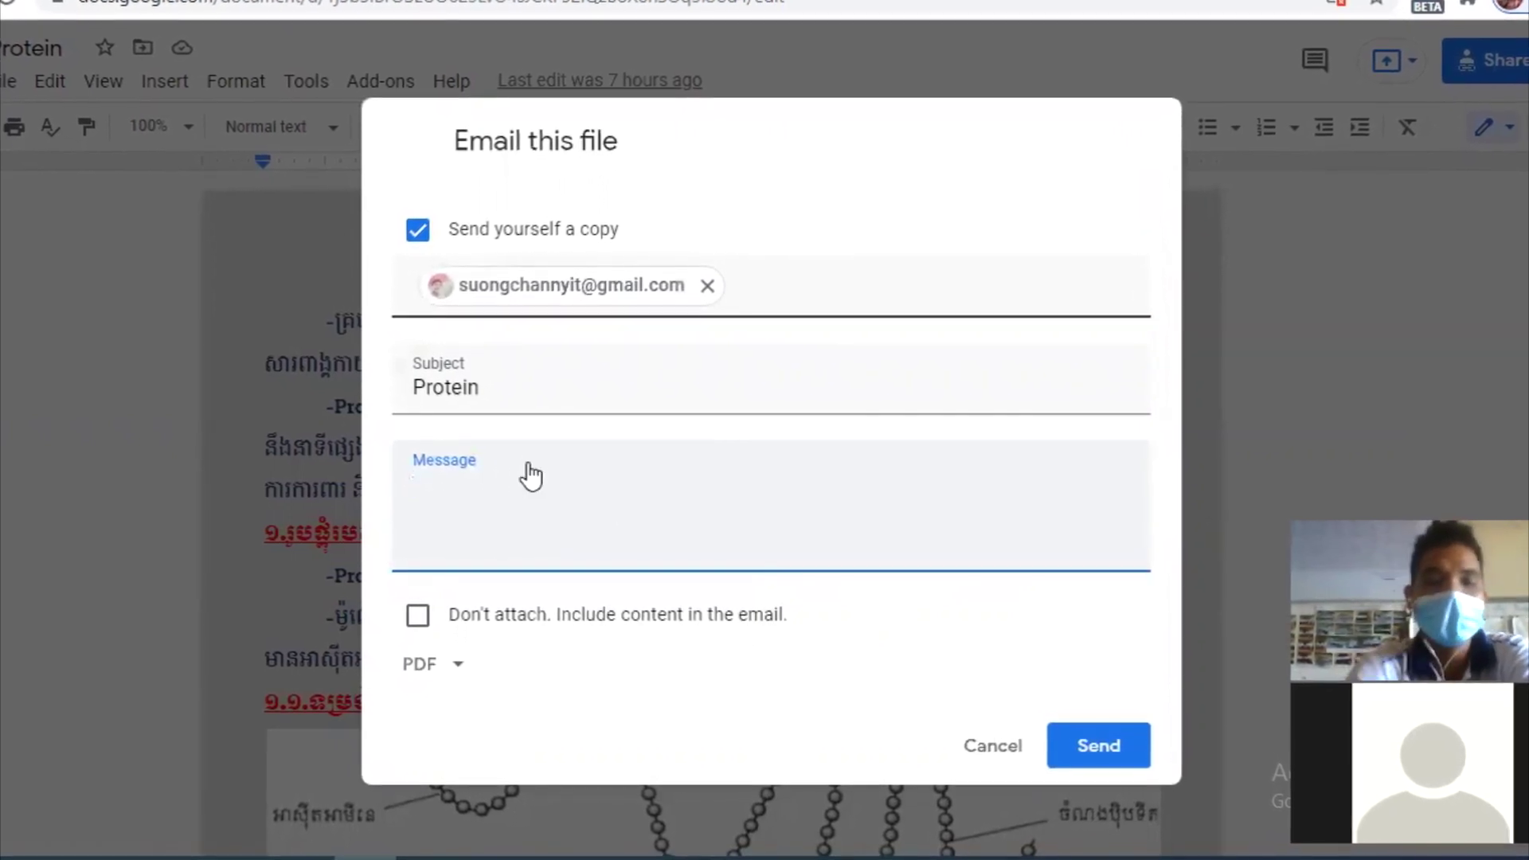
pyautogui.write('Please Edit')
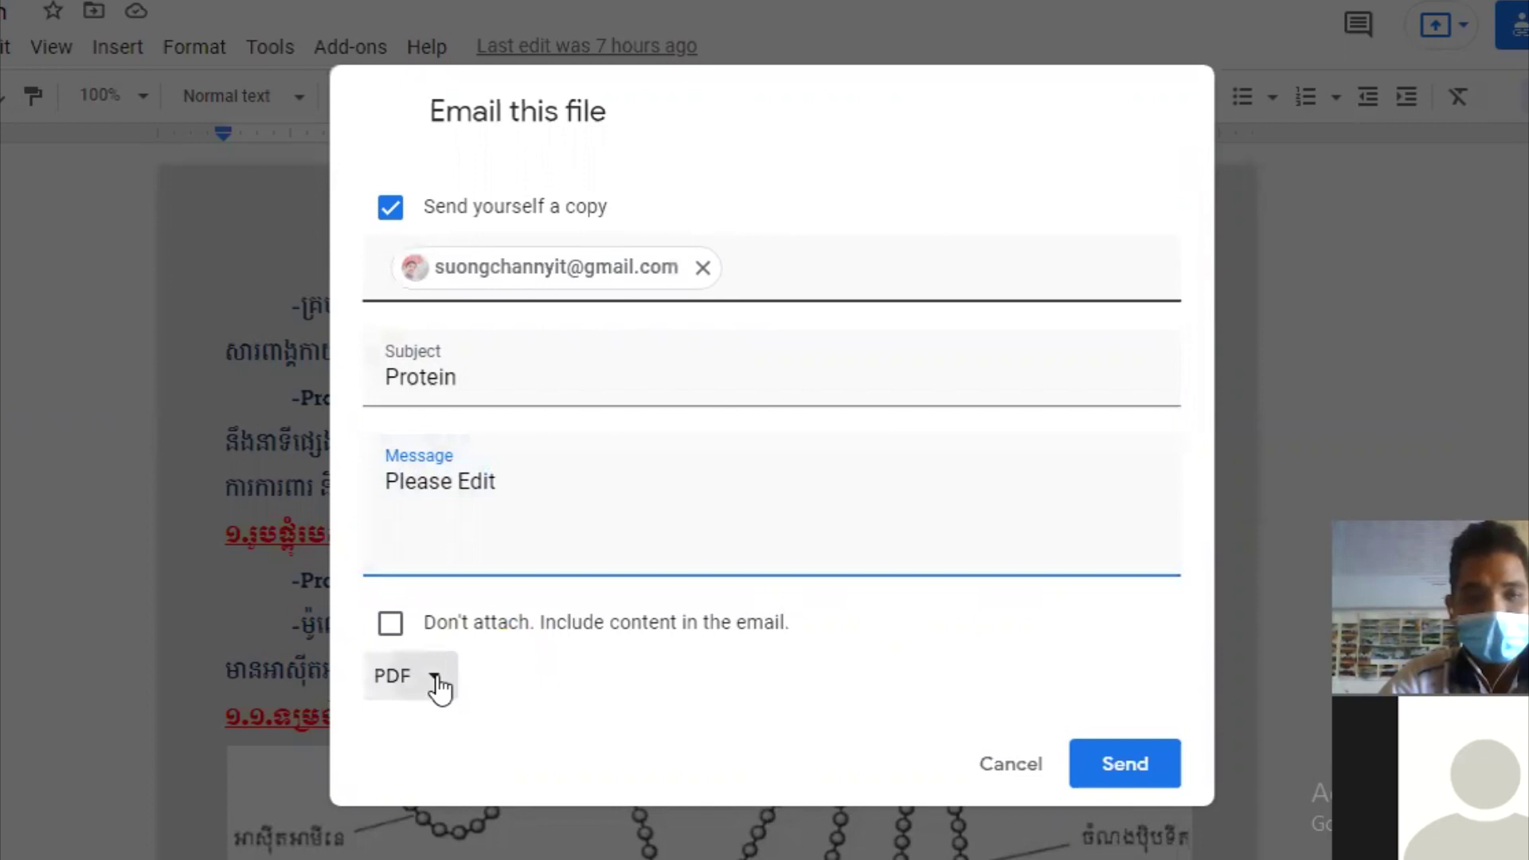
# Step: Set the attachment format to Microsoft Word and send the email
pyautogui.click(437, 685)
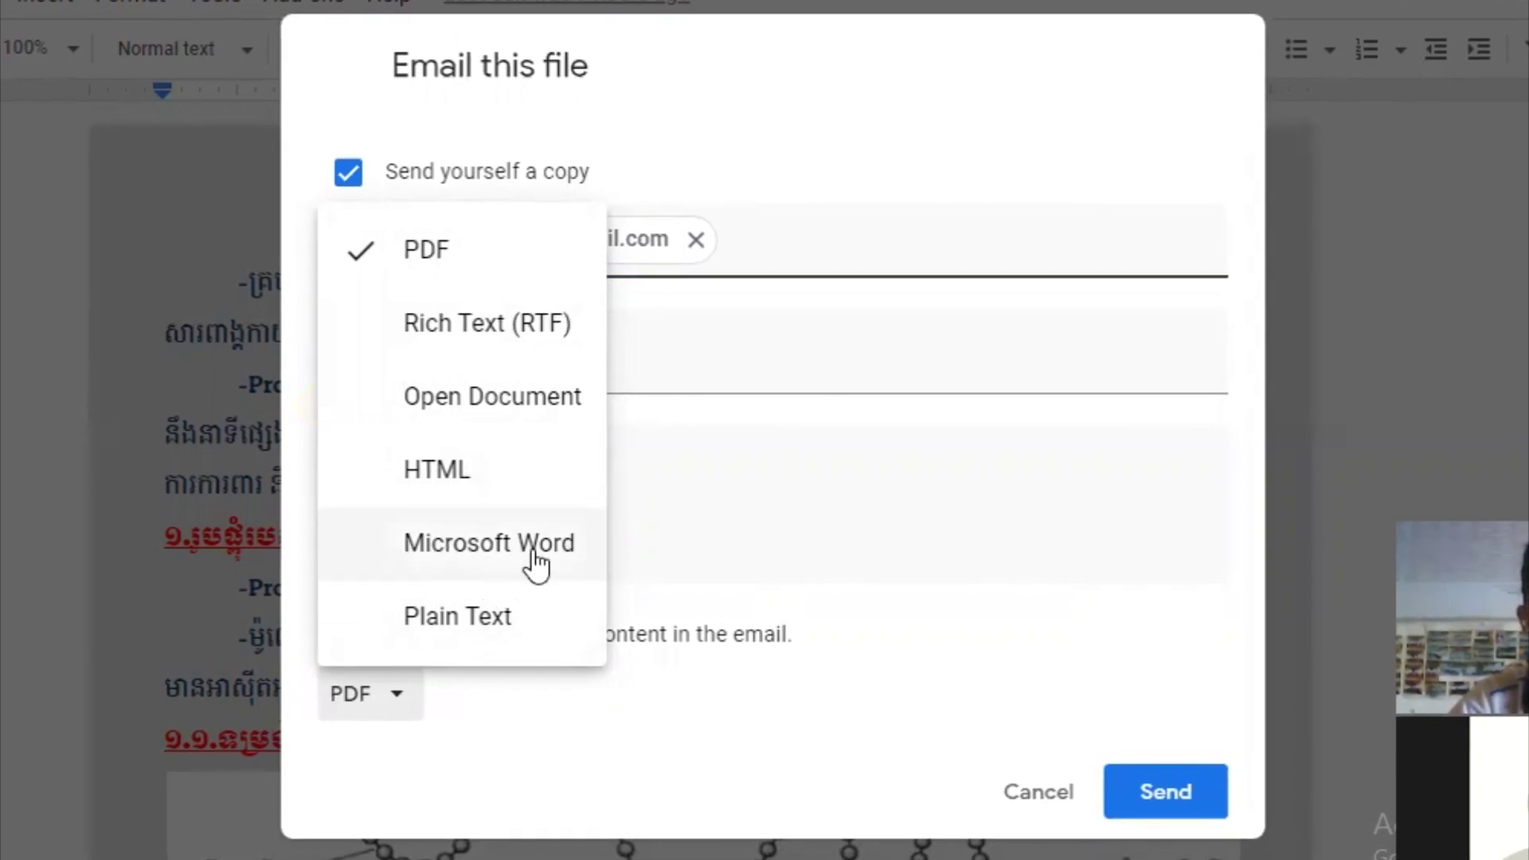
pyautogui.click(535, 564)
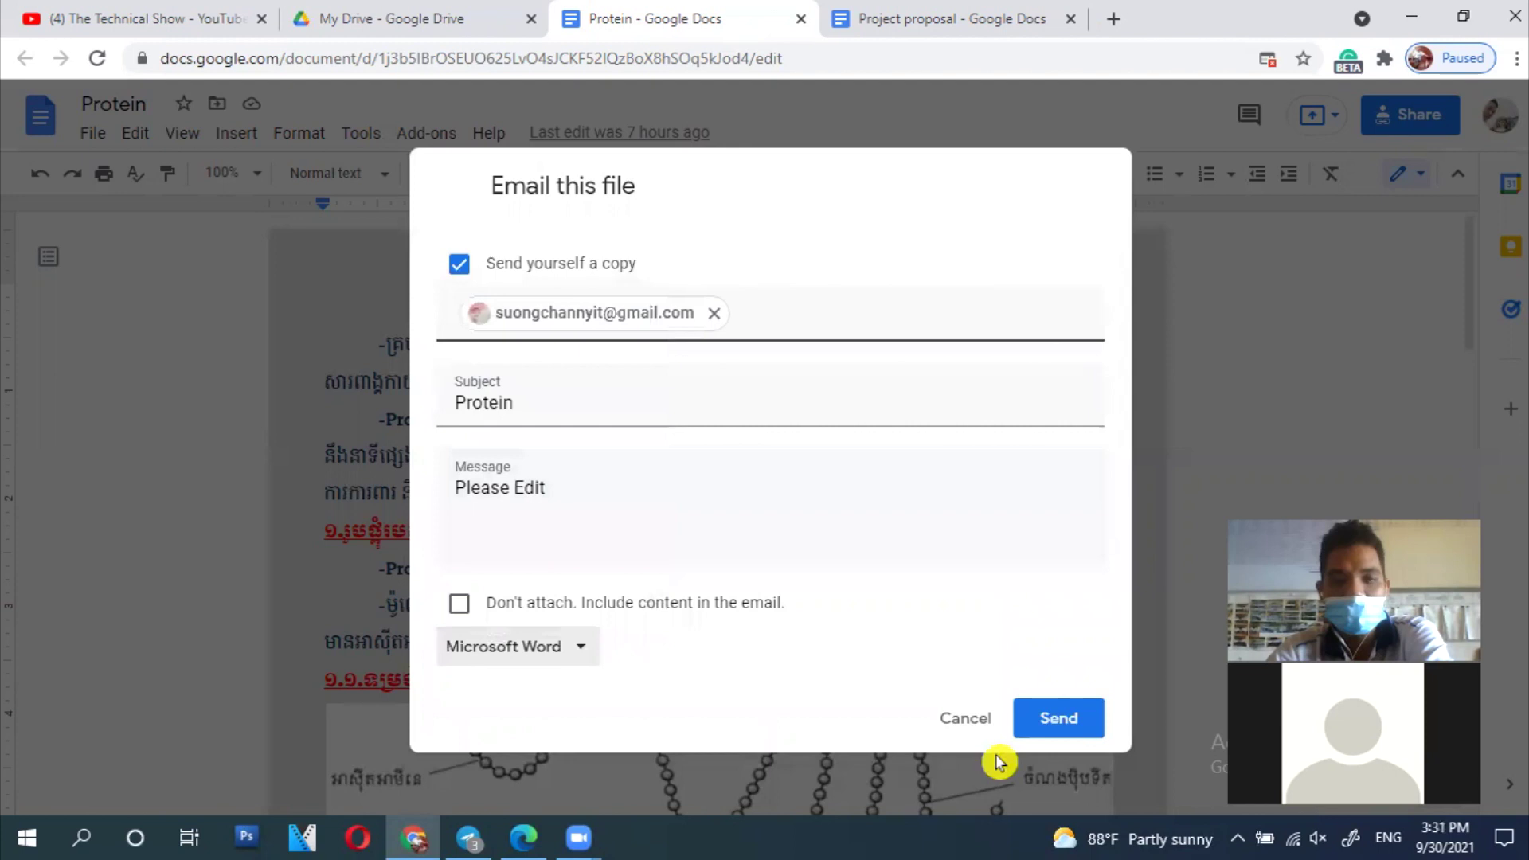
pyautogui.click(1071, 719)
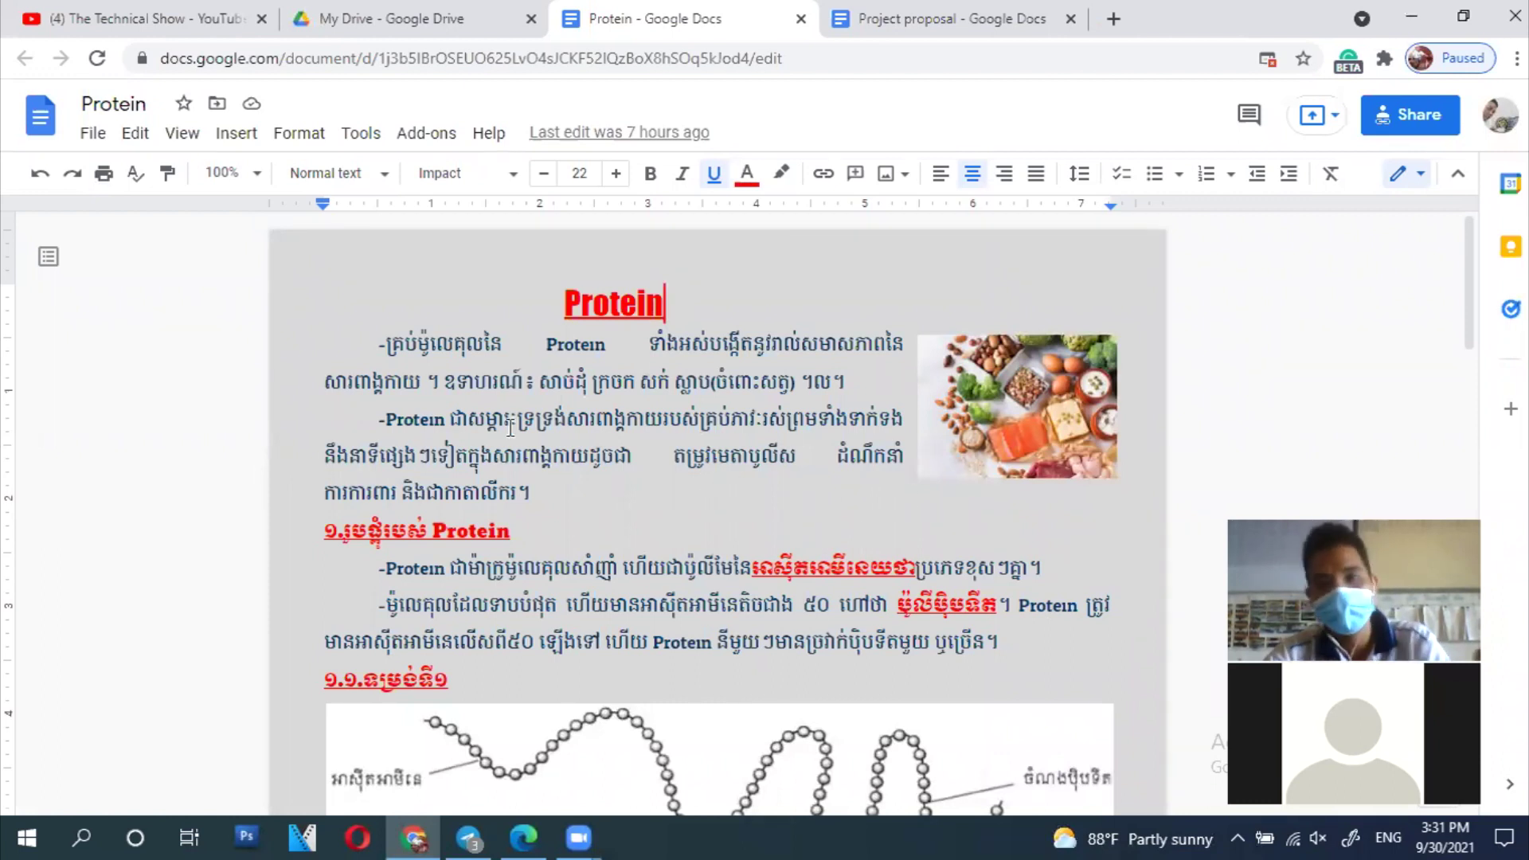
# Step: Reopen the File menu and reveal the Version history submenu for Protein
pyautogui.click(91, 134)
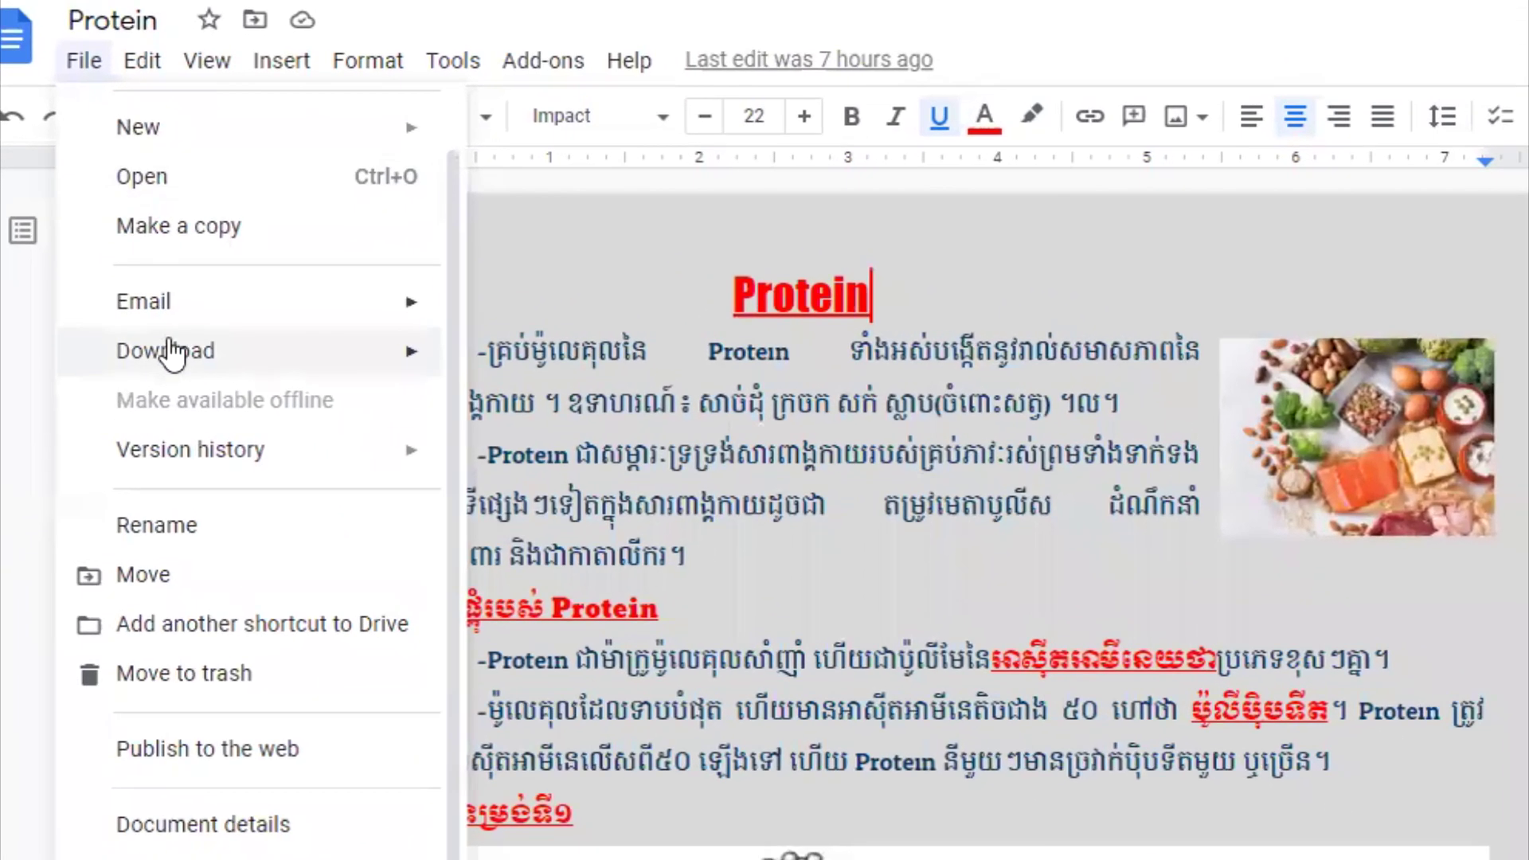
pyautogui.moveTo(155, 346)
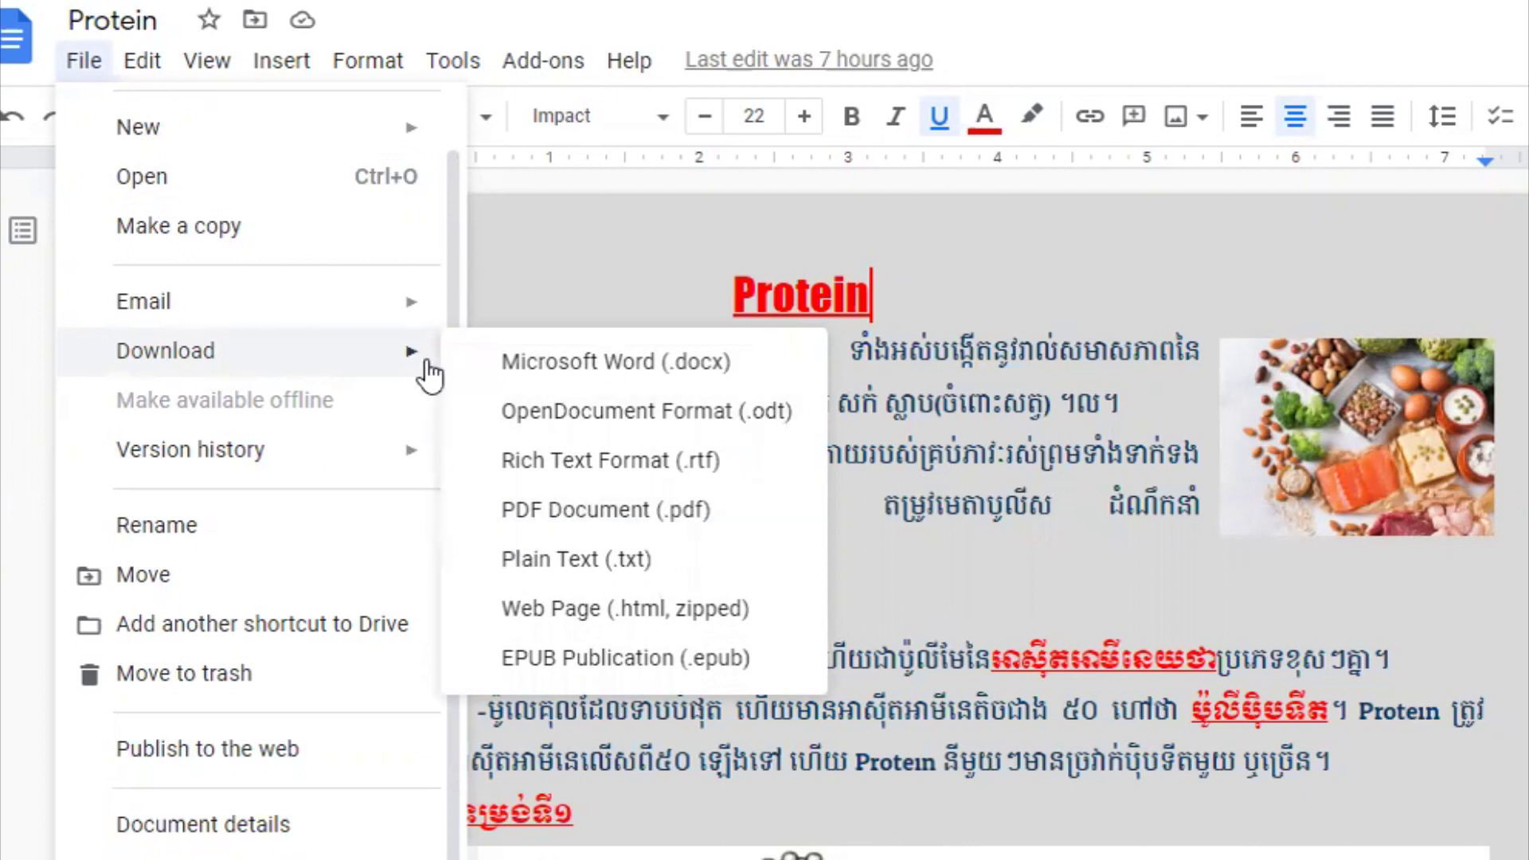
pyautogui.moveTo(135, 468)
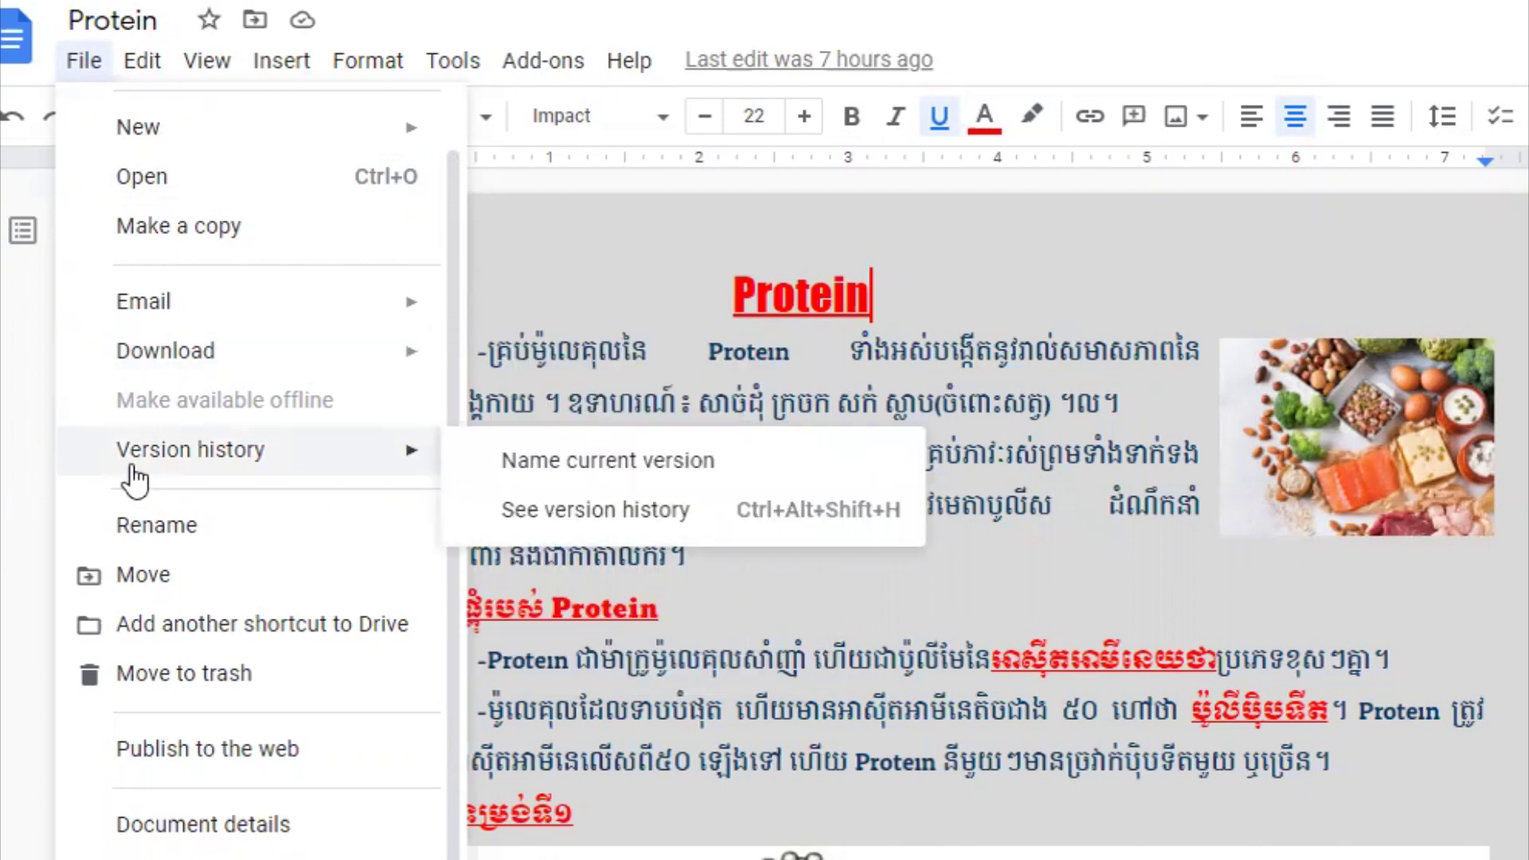
pyautogui.click(860, 478)
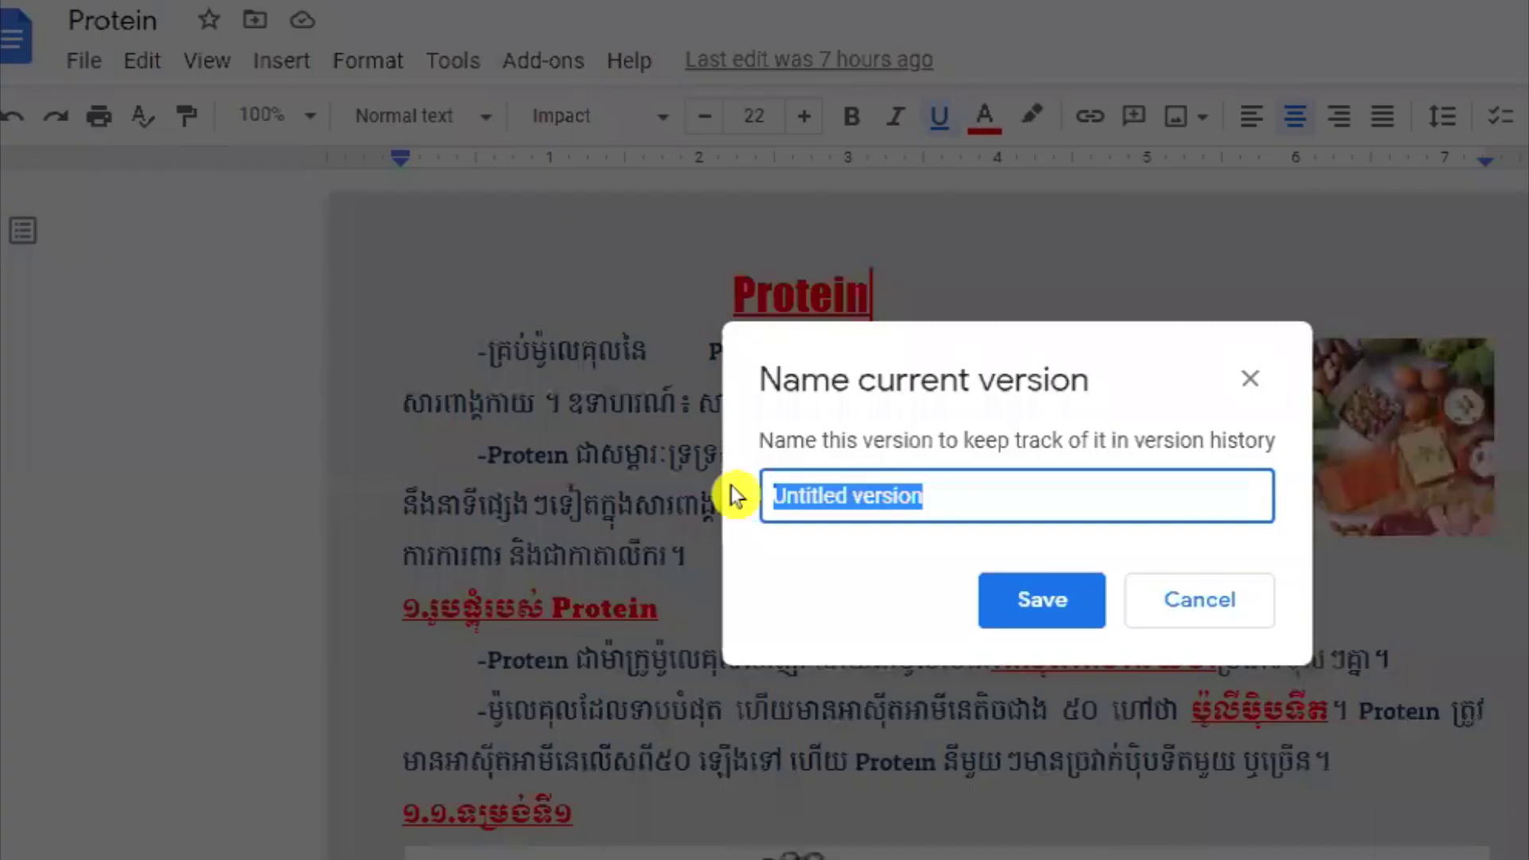
pyautogui.click(1188, 607)
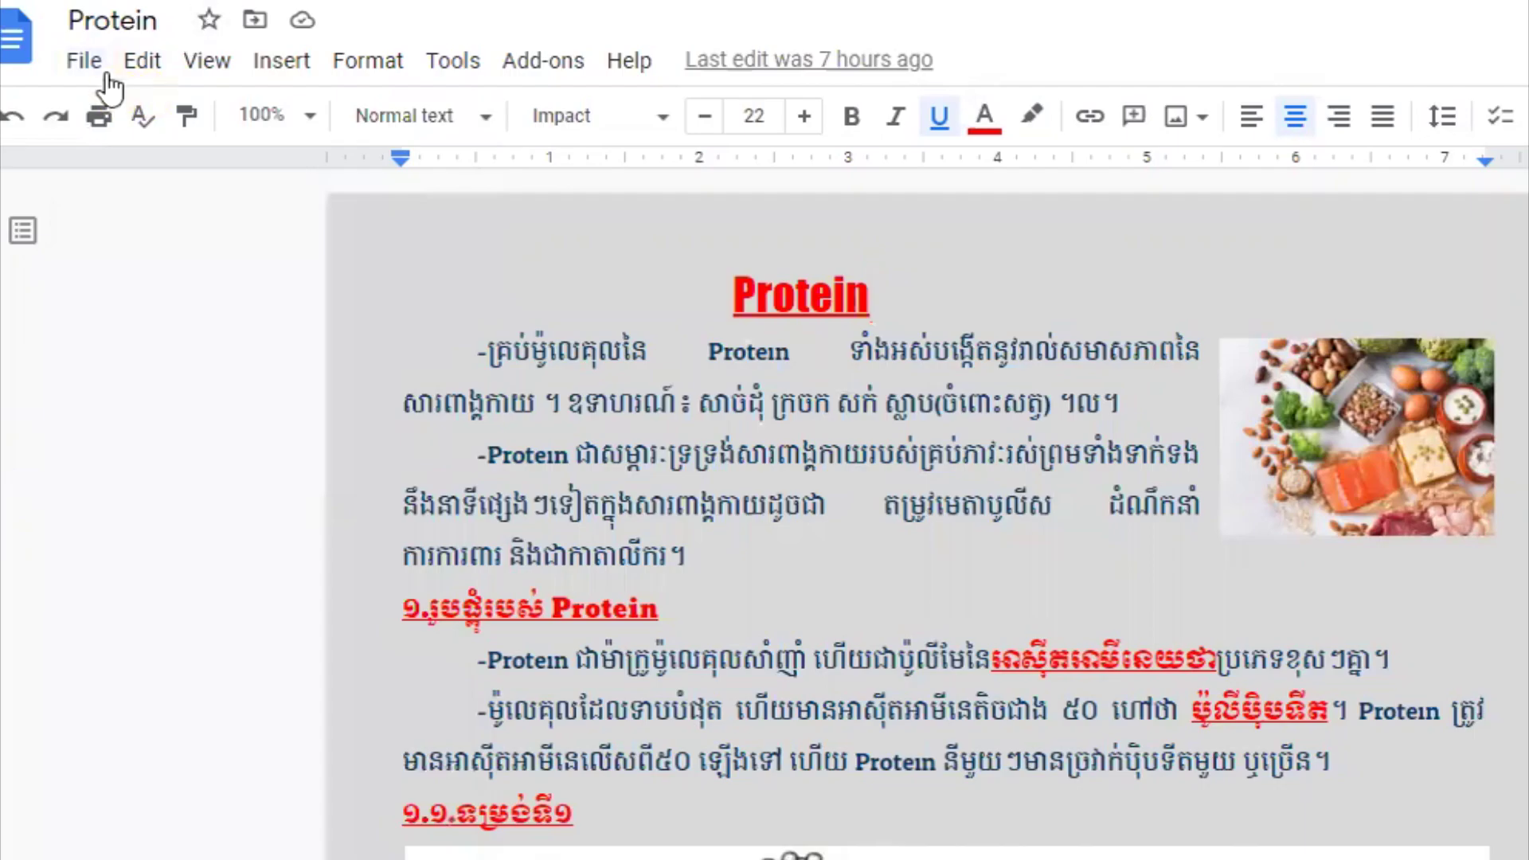
pyautogui.click(88, 64)
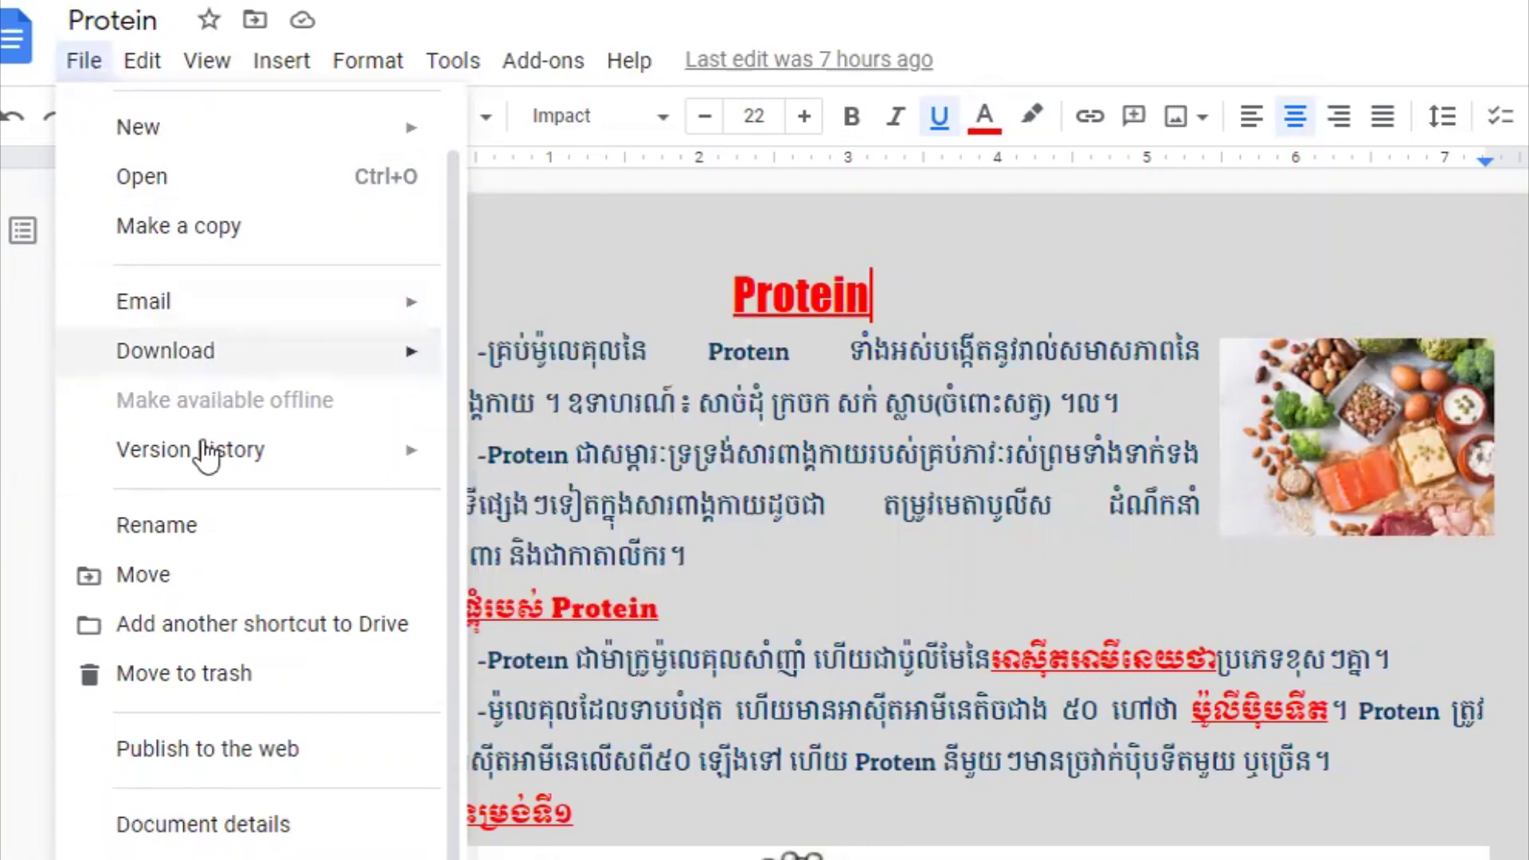
pyautogui.moveTo(205, 454)
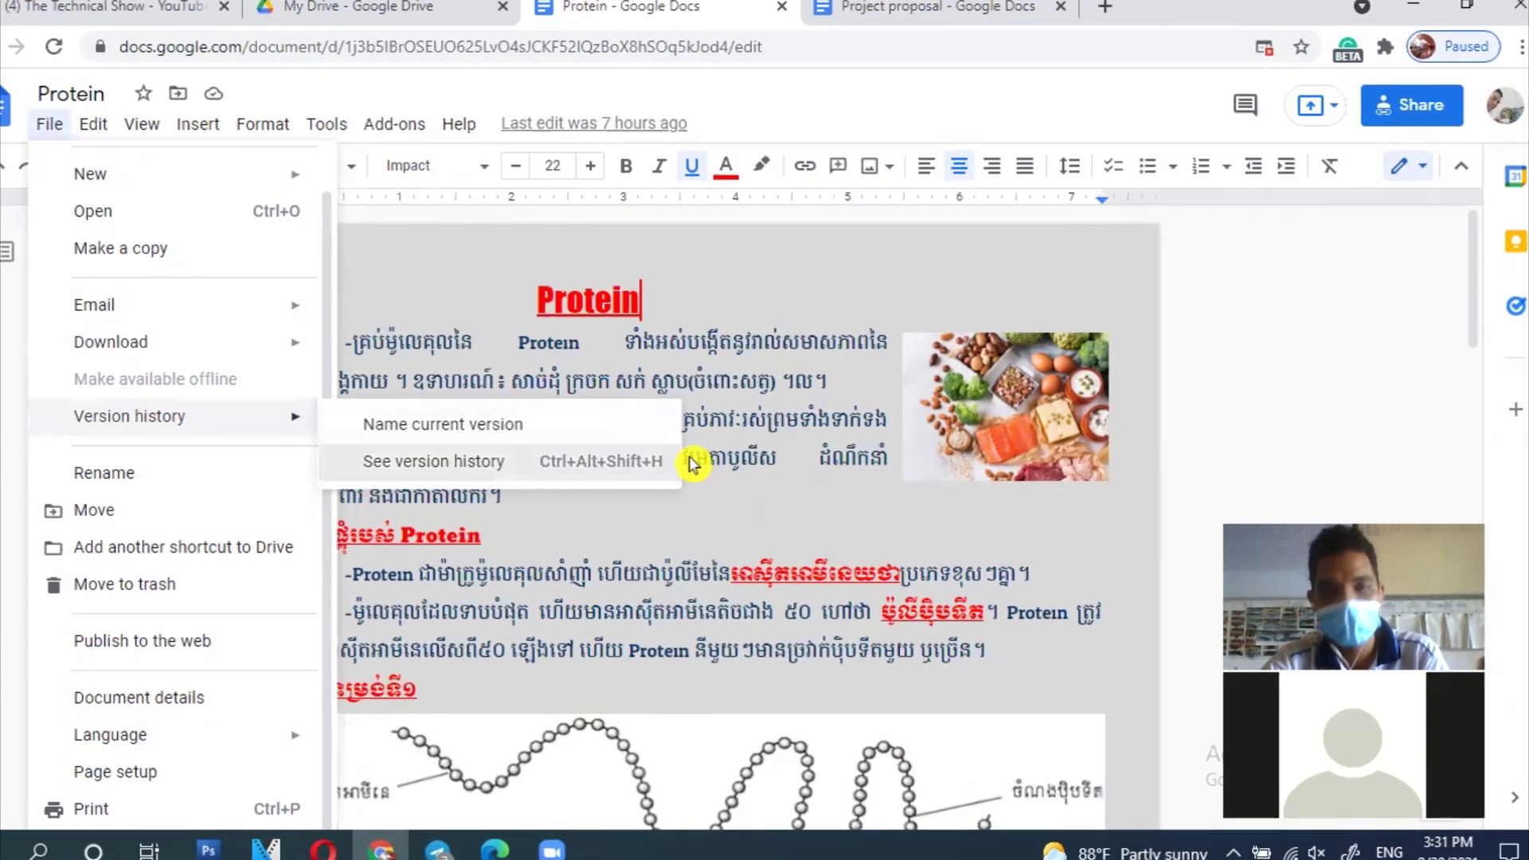
pyautogui.click(689, 463)
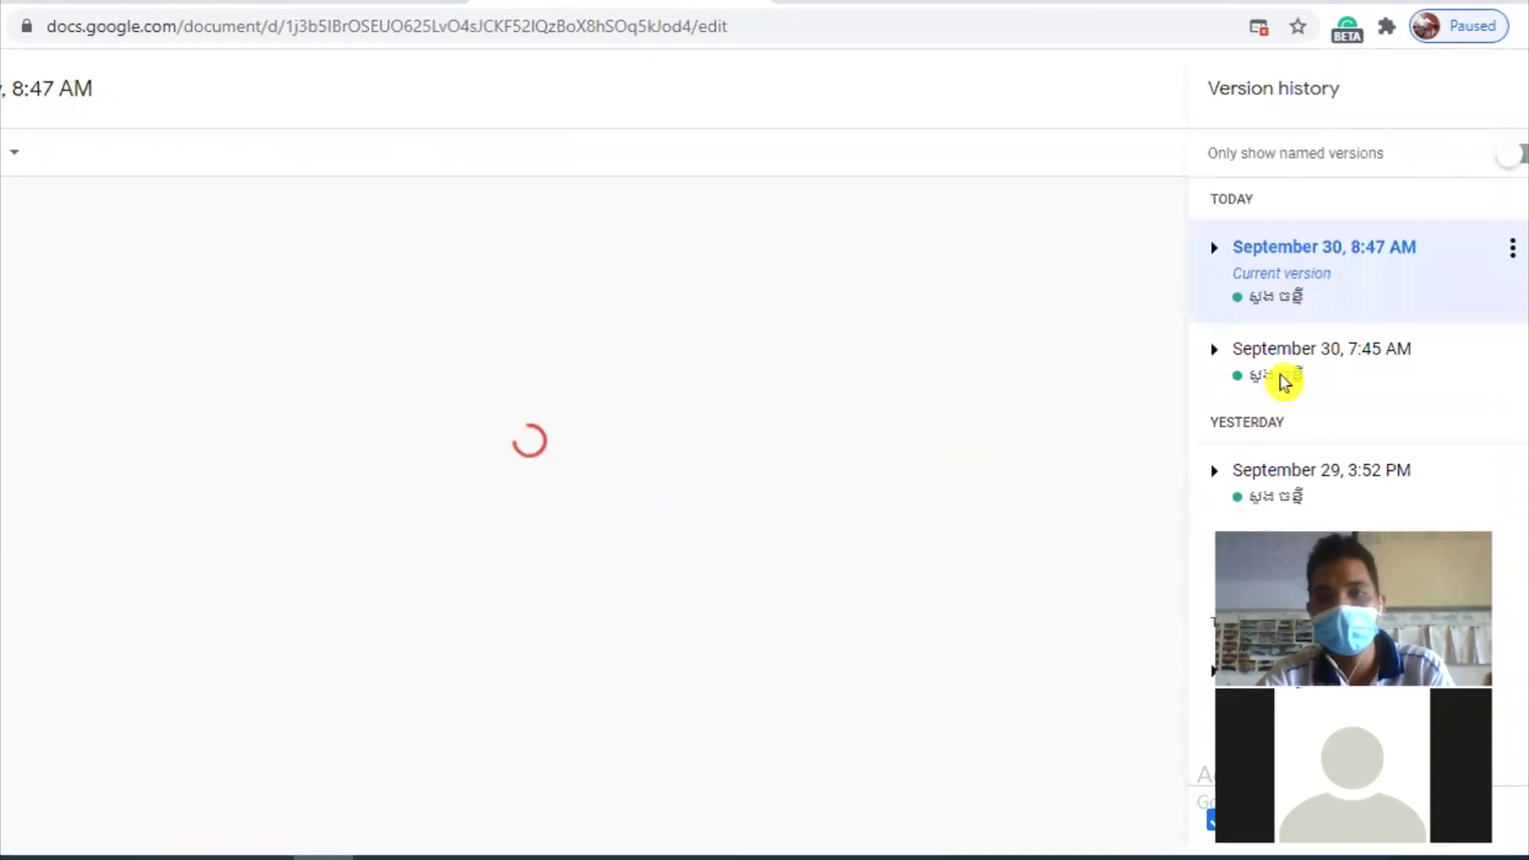
# Step: Preview the Sept 30 7:45 AM, Sept 29 3:52/3:04 PM and Sept 28 8:40 AM versions, then the current one
pyautogui.click(1284, 381)
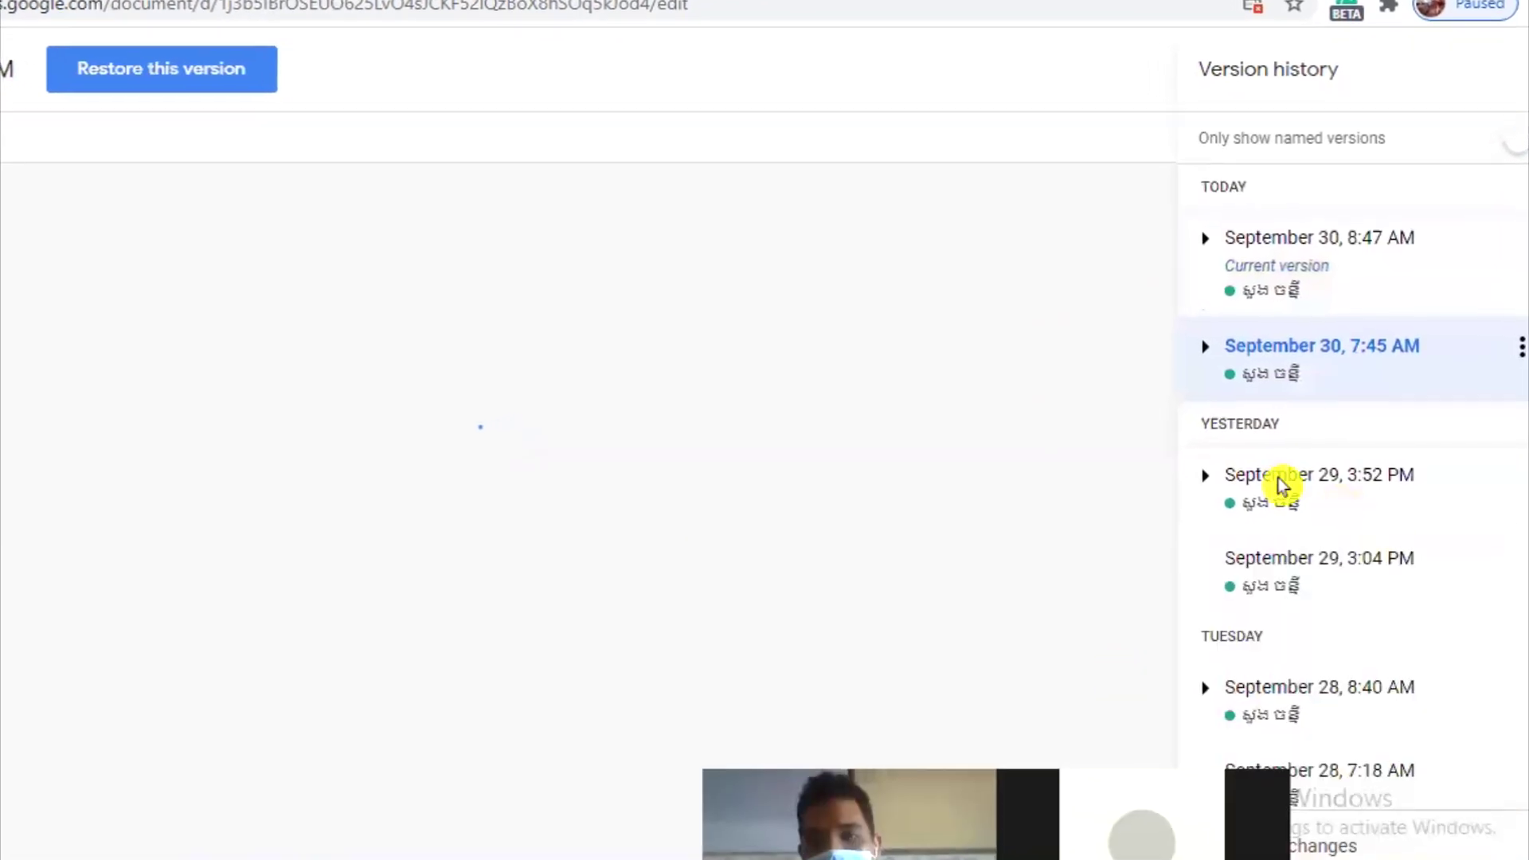
pyautogui.click(1282, 480)
pyautogui.click(1322, 572)
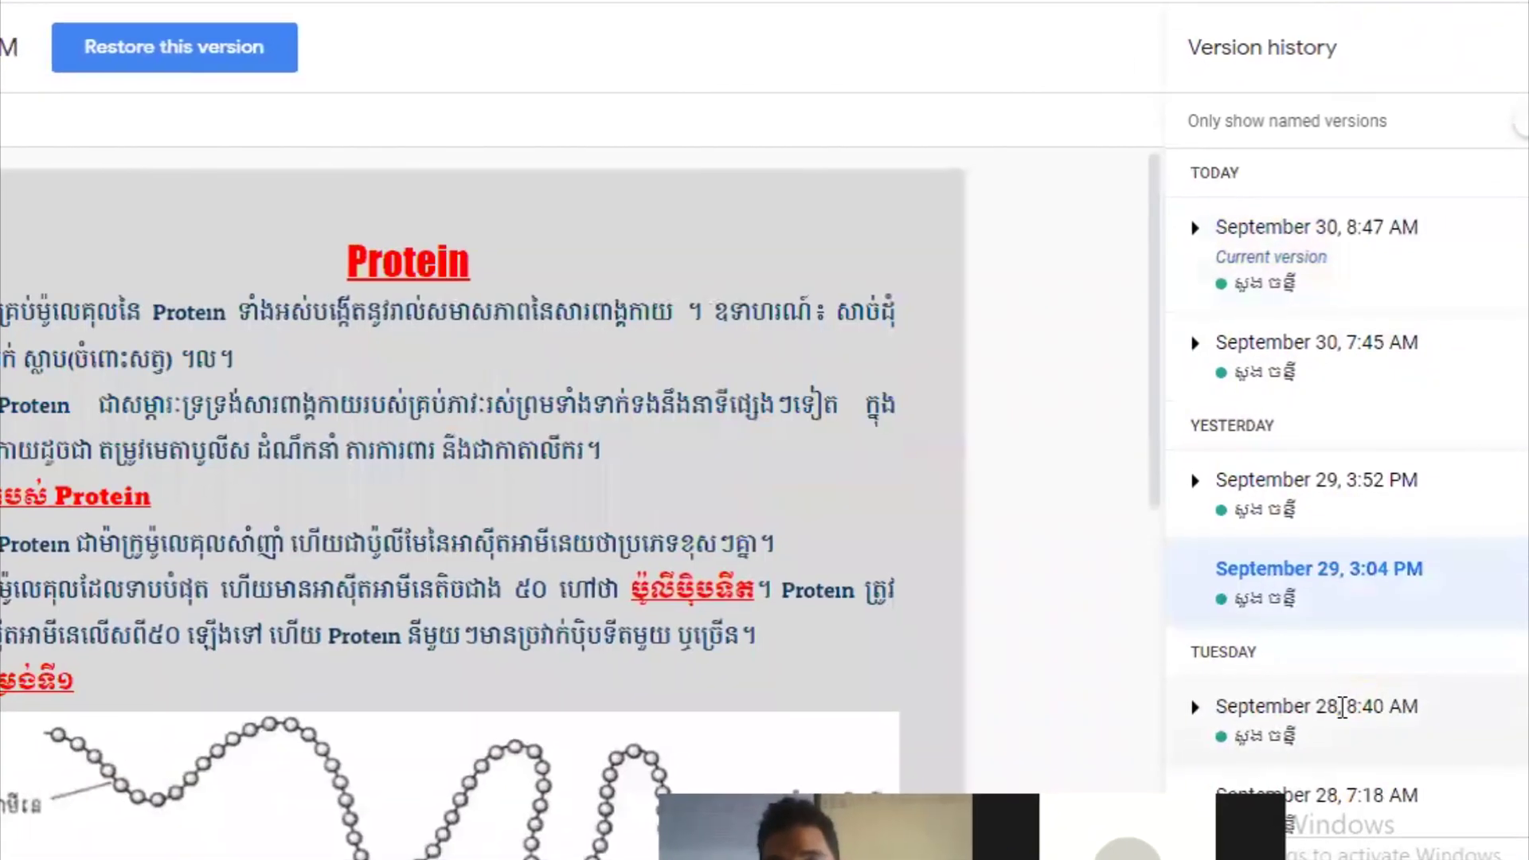
pyautogui.click(1342, 707)
pyautogui.click(1286, 232)
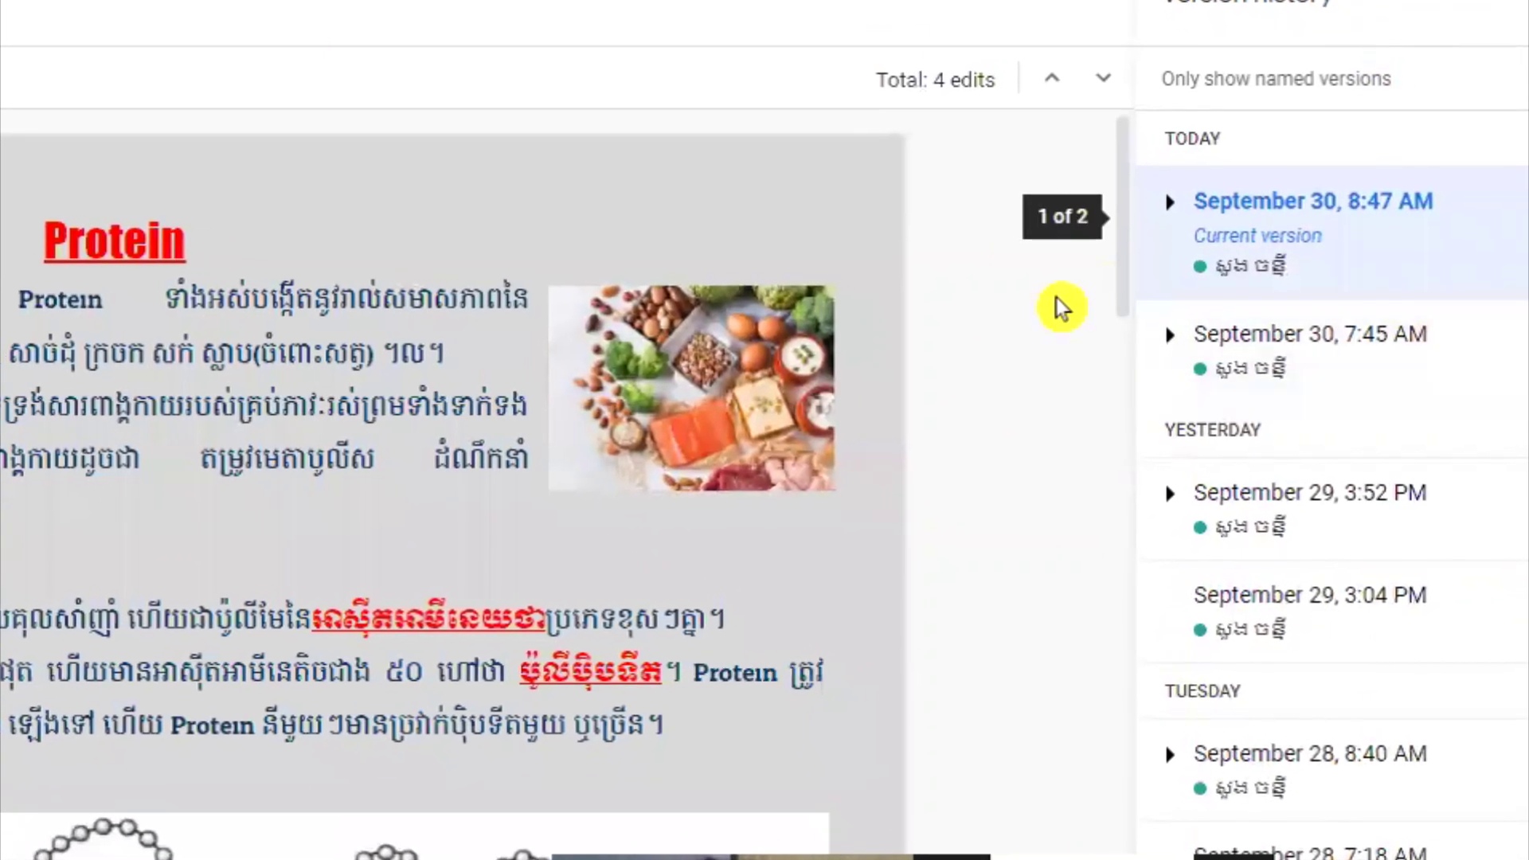
# Step: Turn on 'Only show named versions', then leave version history for normal editing
pyautogui.scroll(-5, 1016, 308)
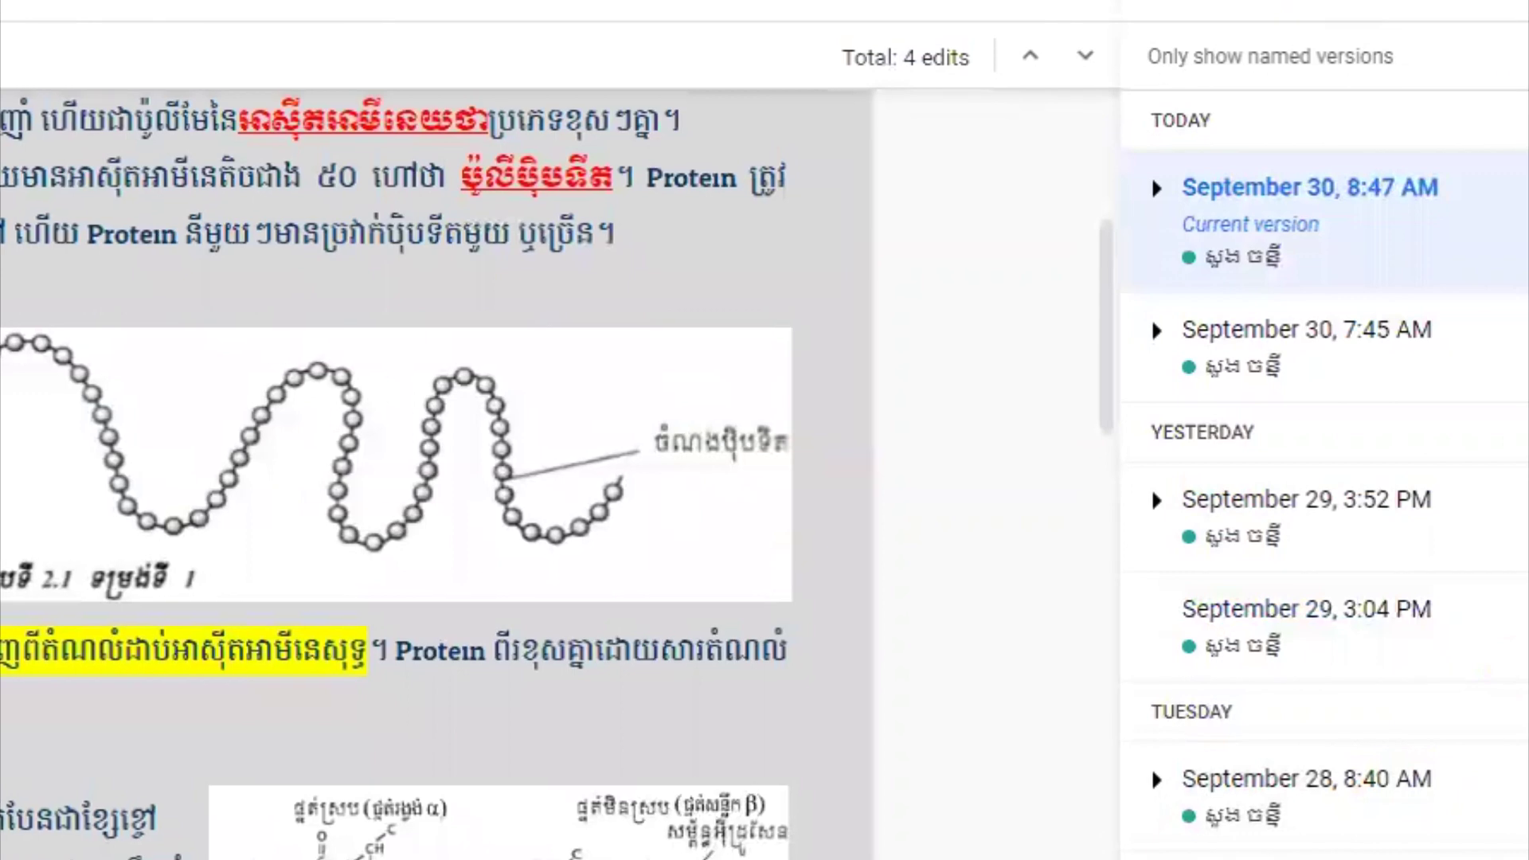
pyautogui.click(1353, 64)
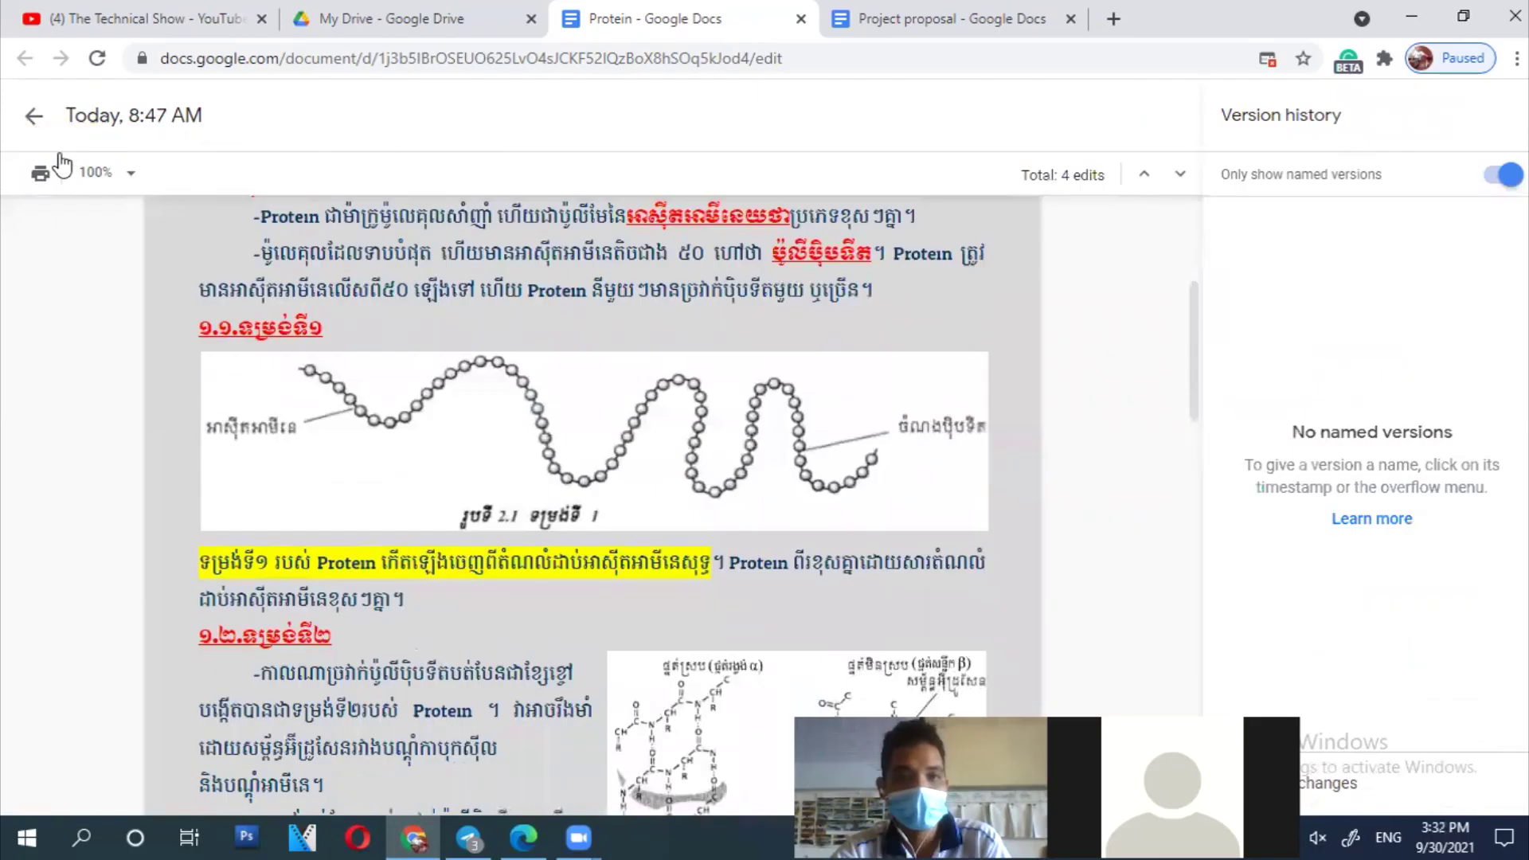
pyautogui.click(33, 115)
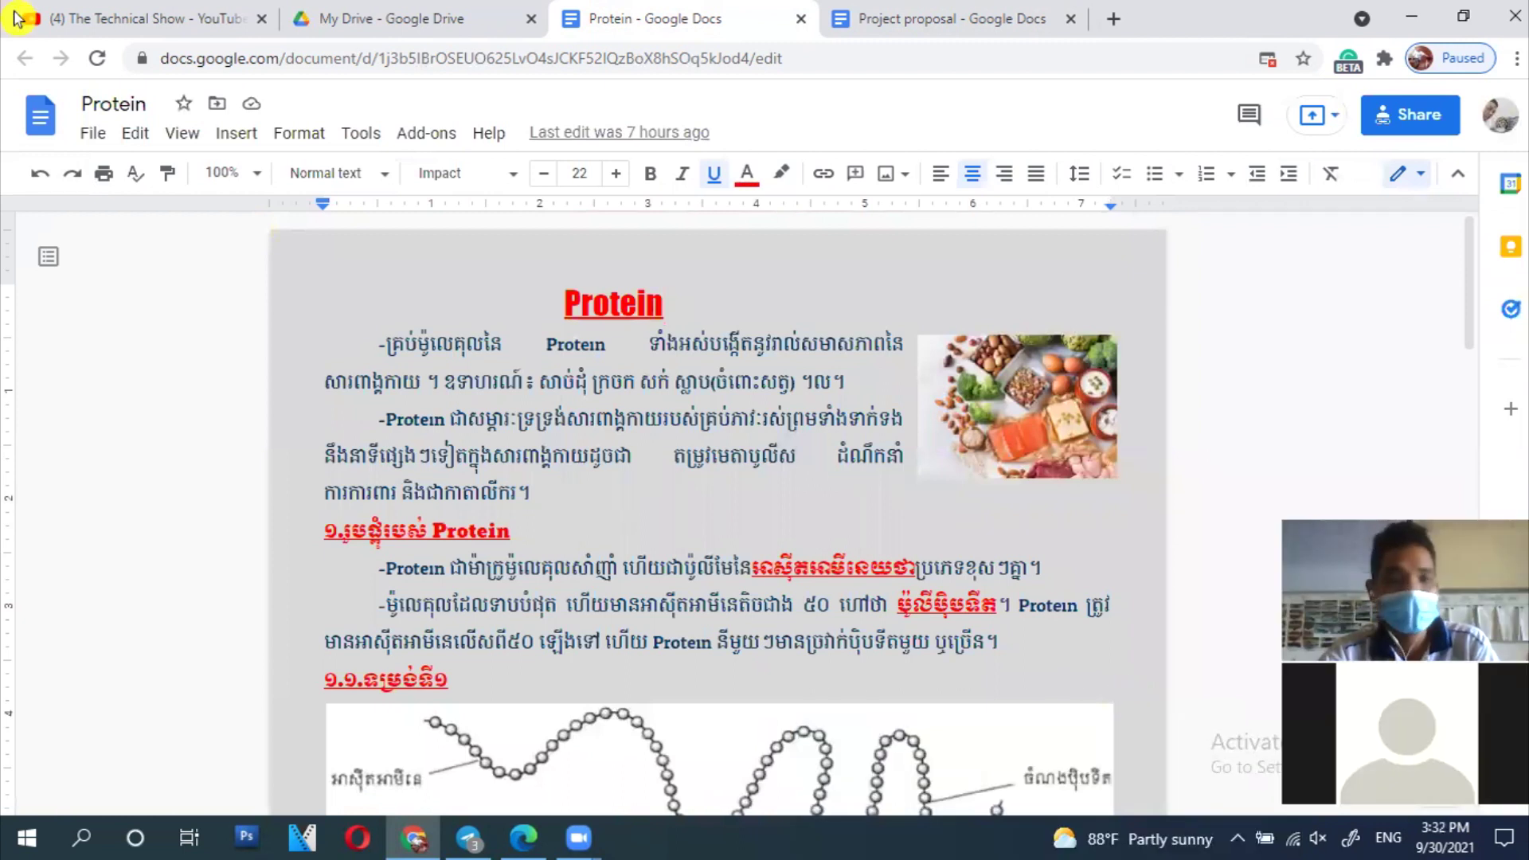
pyautogui.click(86, 139)
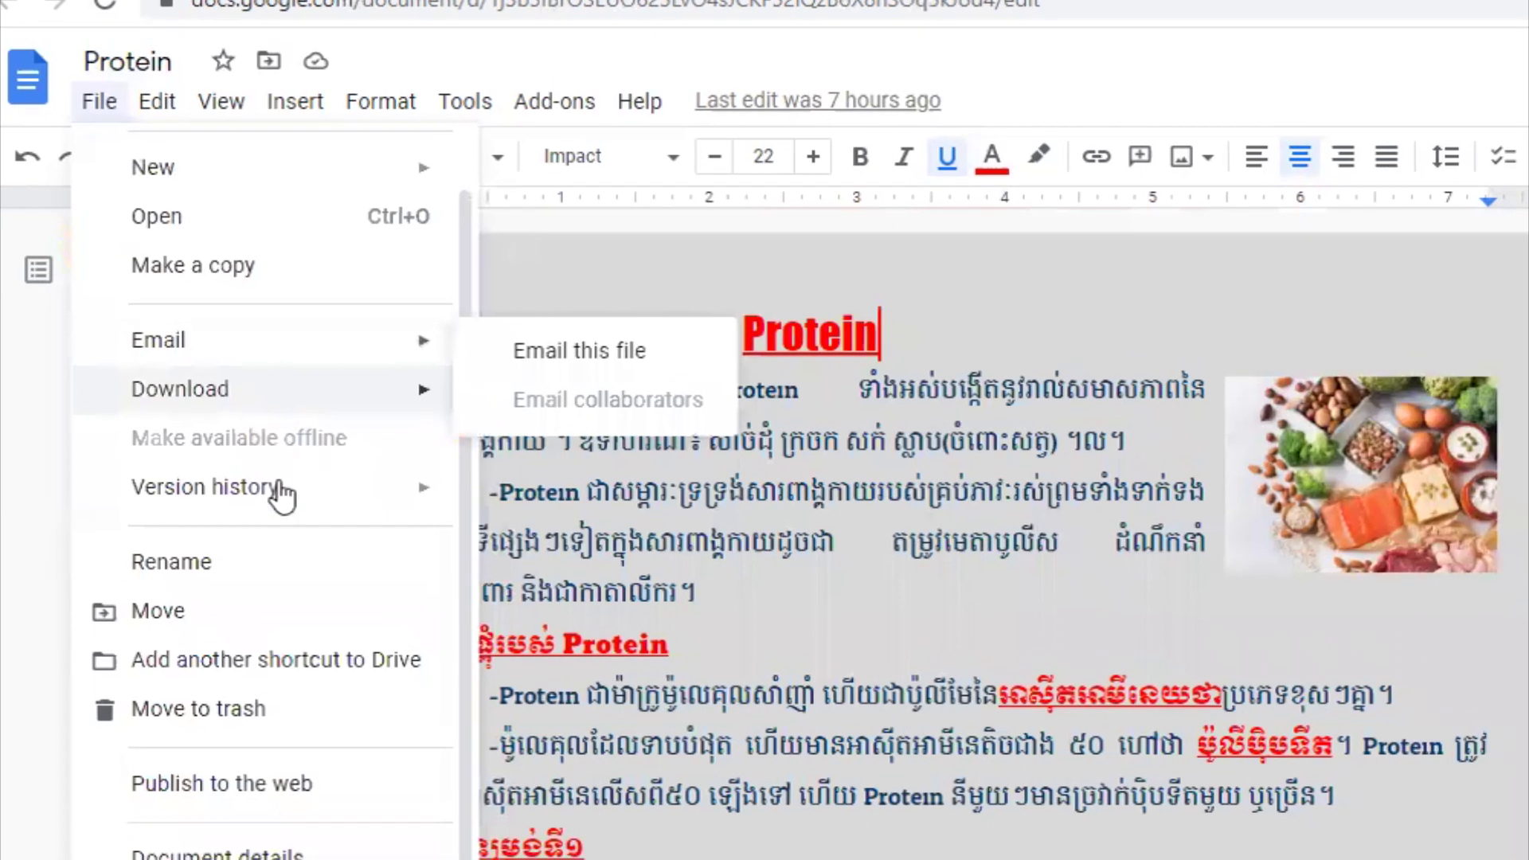
pyautogui.moveTo(301, 497)
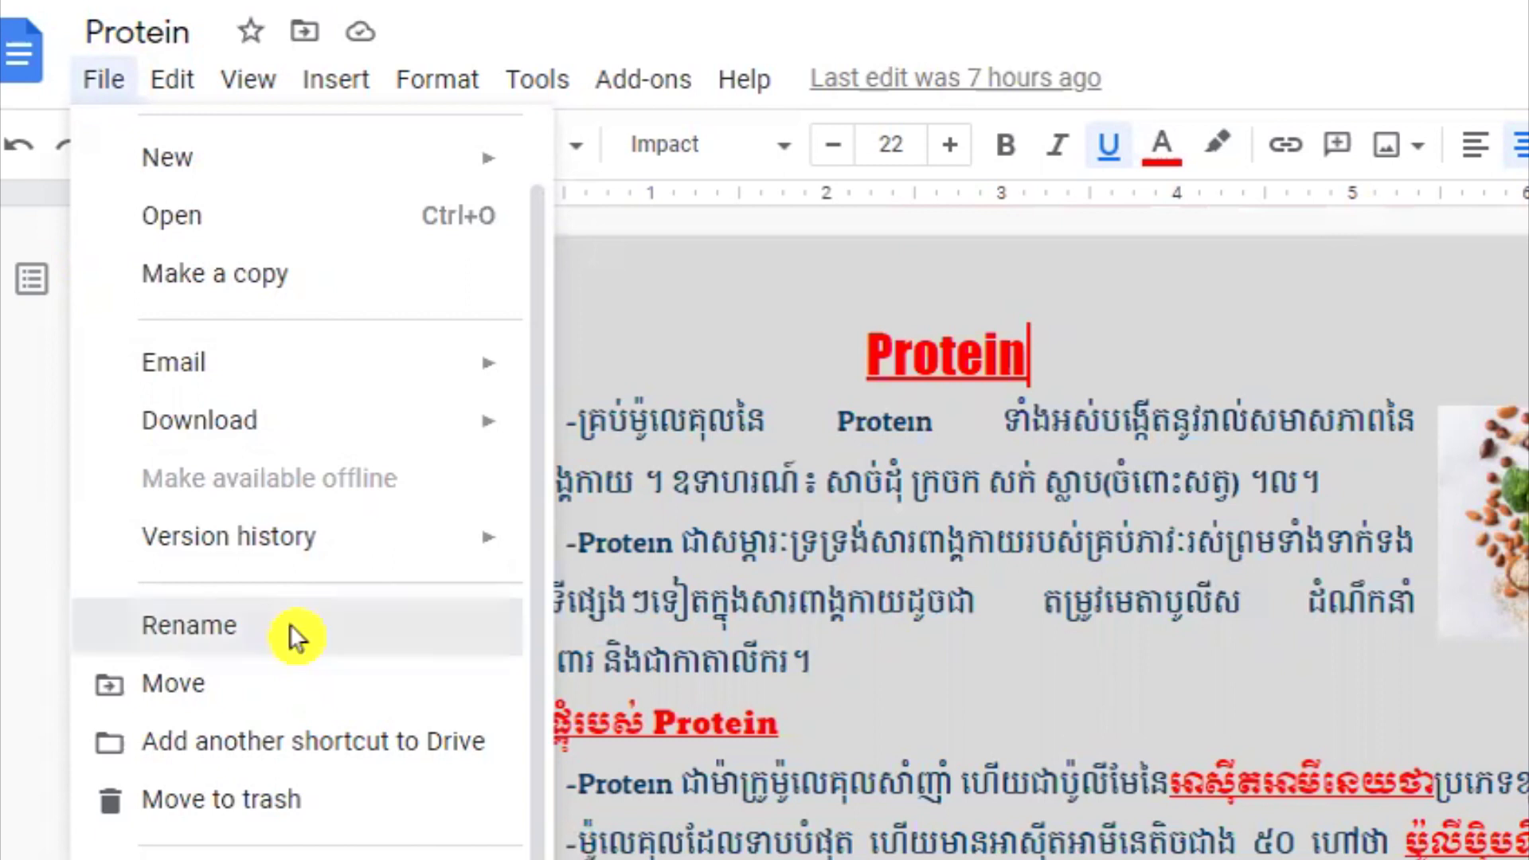
pyautogui.click(292, 626)
pyautogui.click(199, 32)
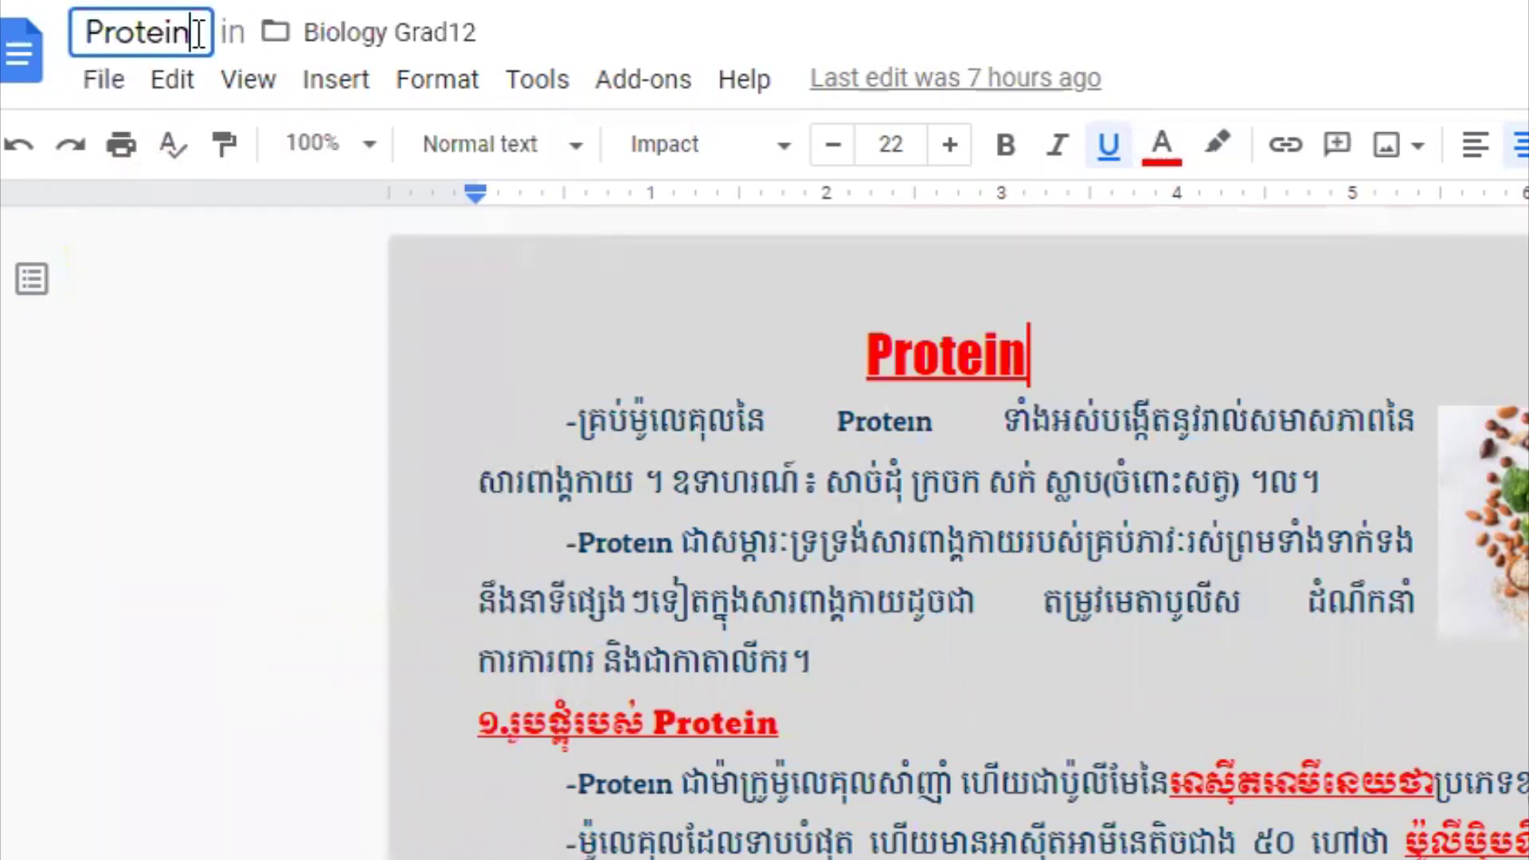
pyautogui.write('1')
pyautogui.press('Return')
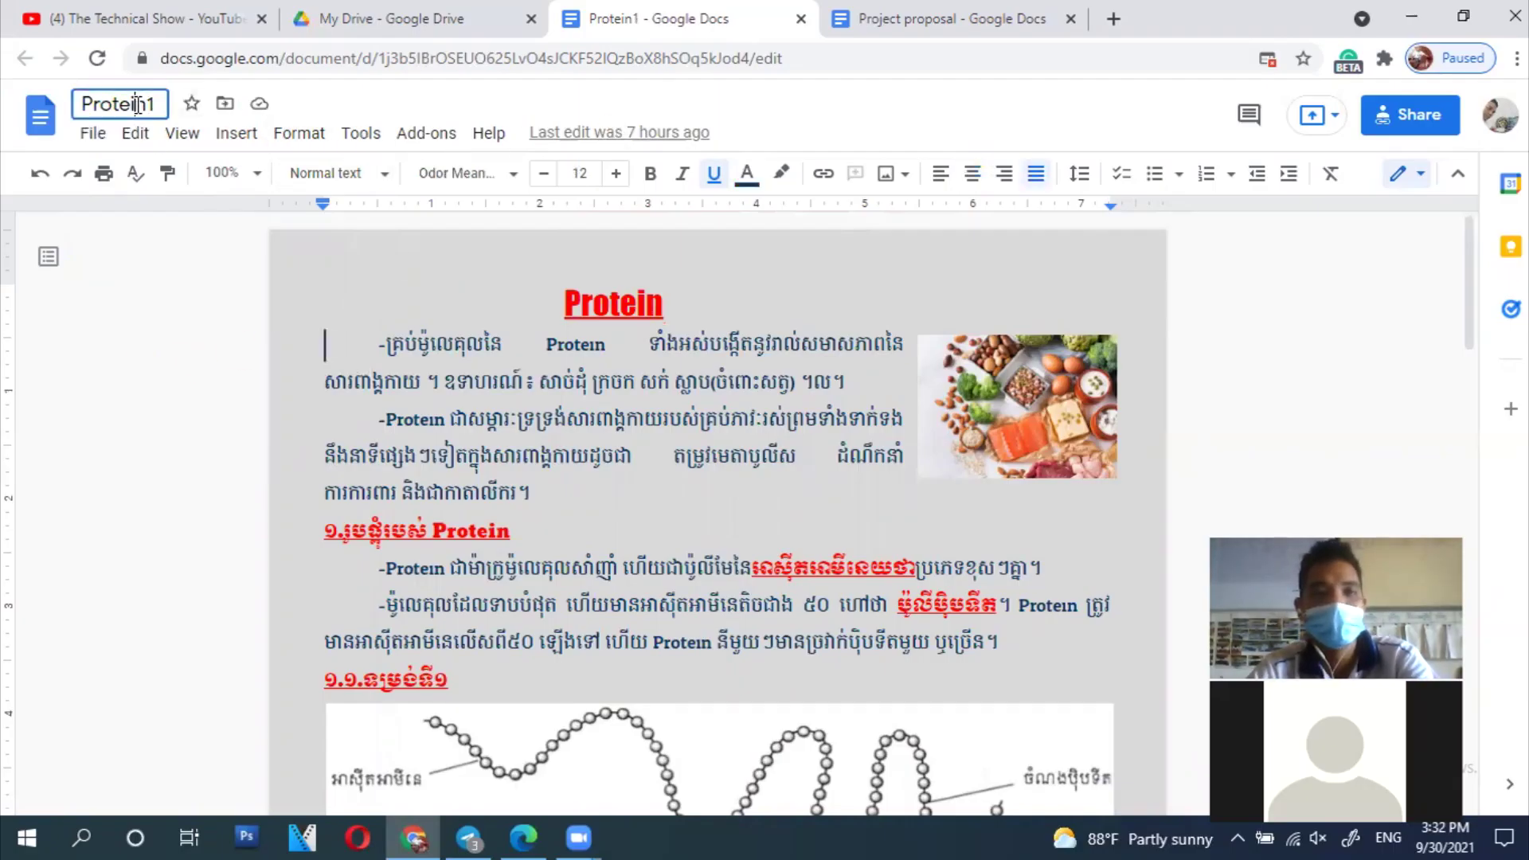
pyautogui.click(417, 337)
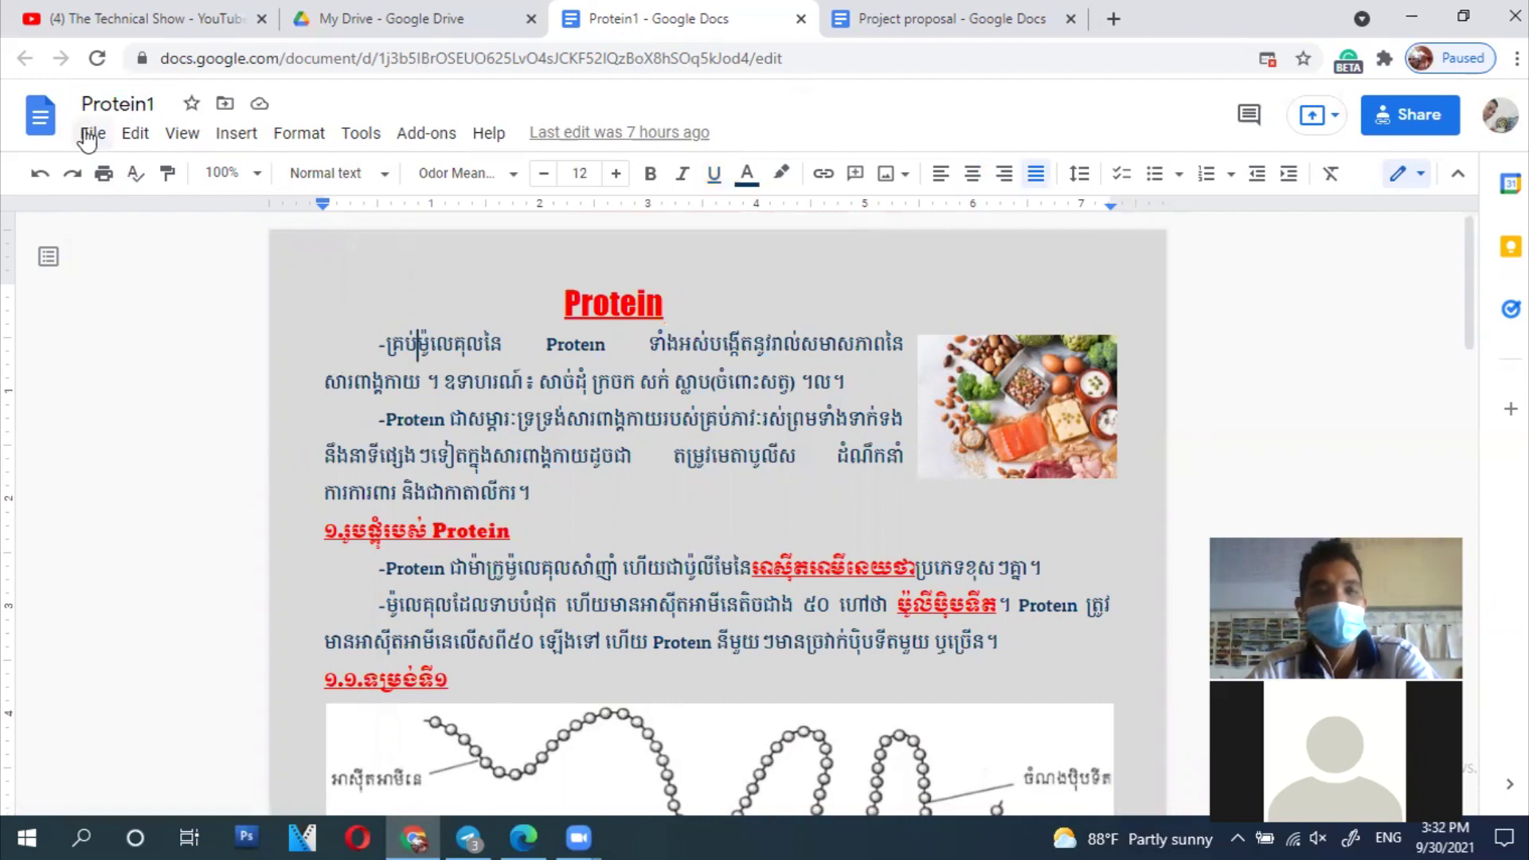
pyautogui.click(90, 134)
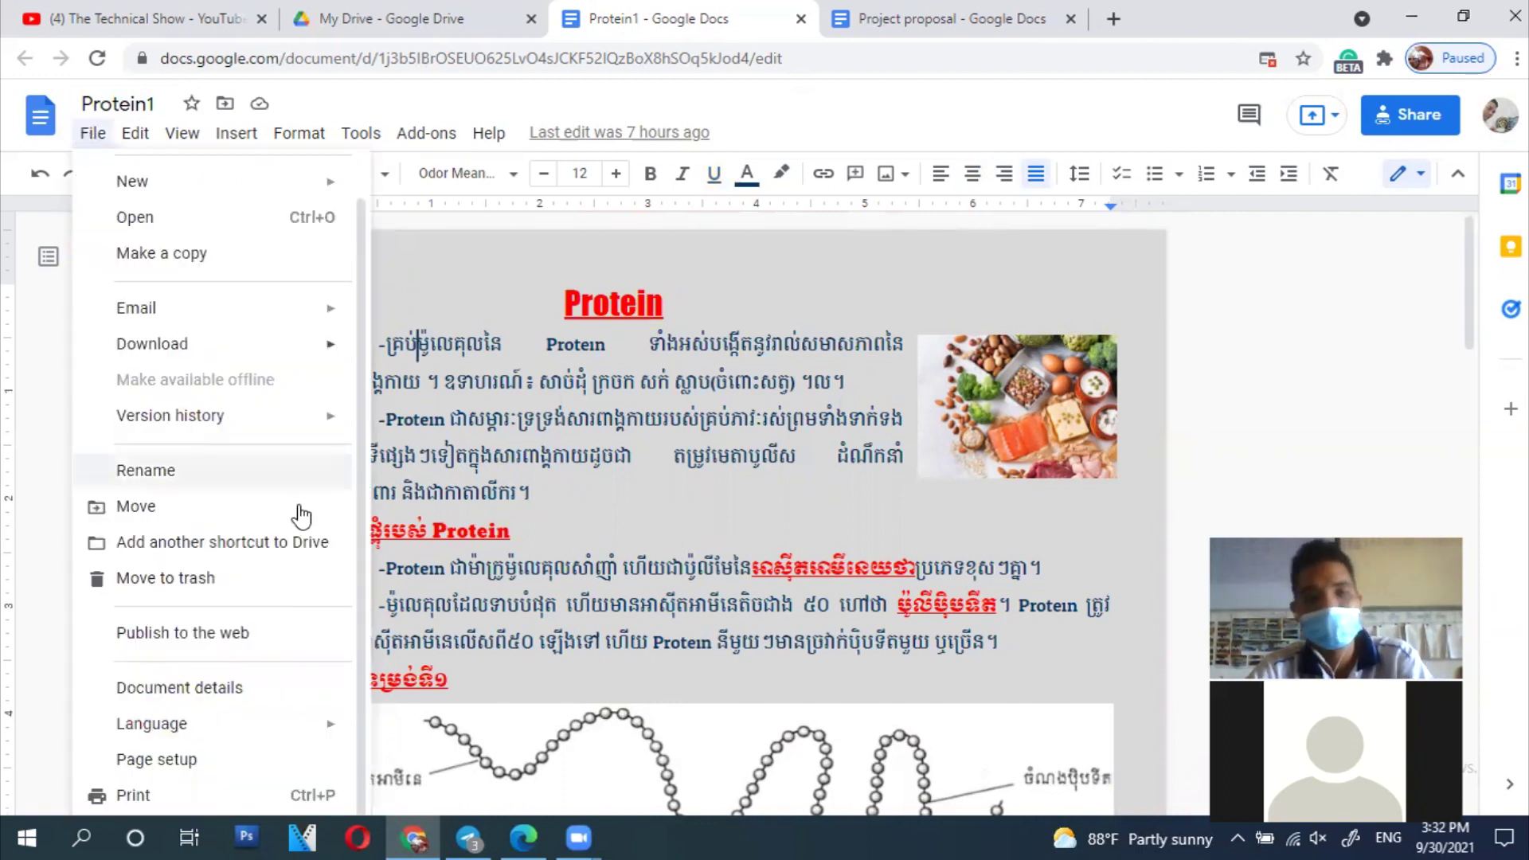
pyautogui.click(171, 475)
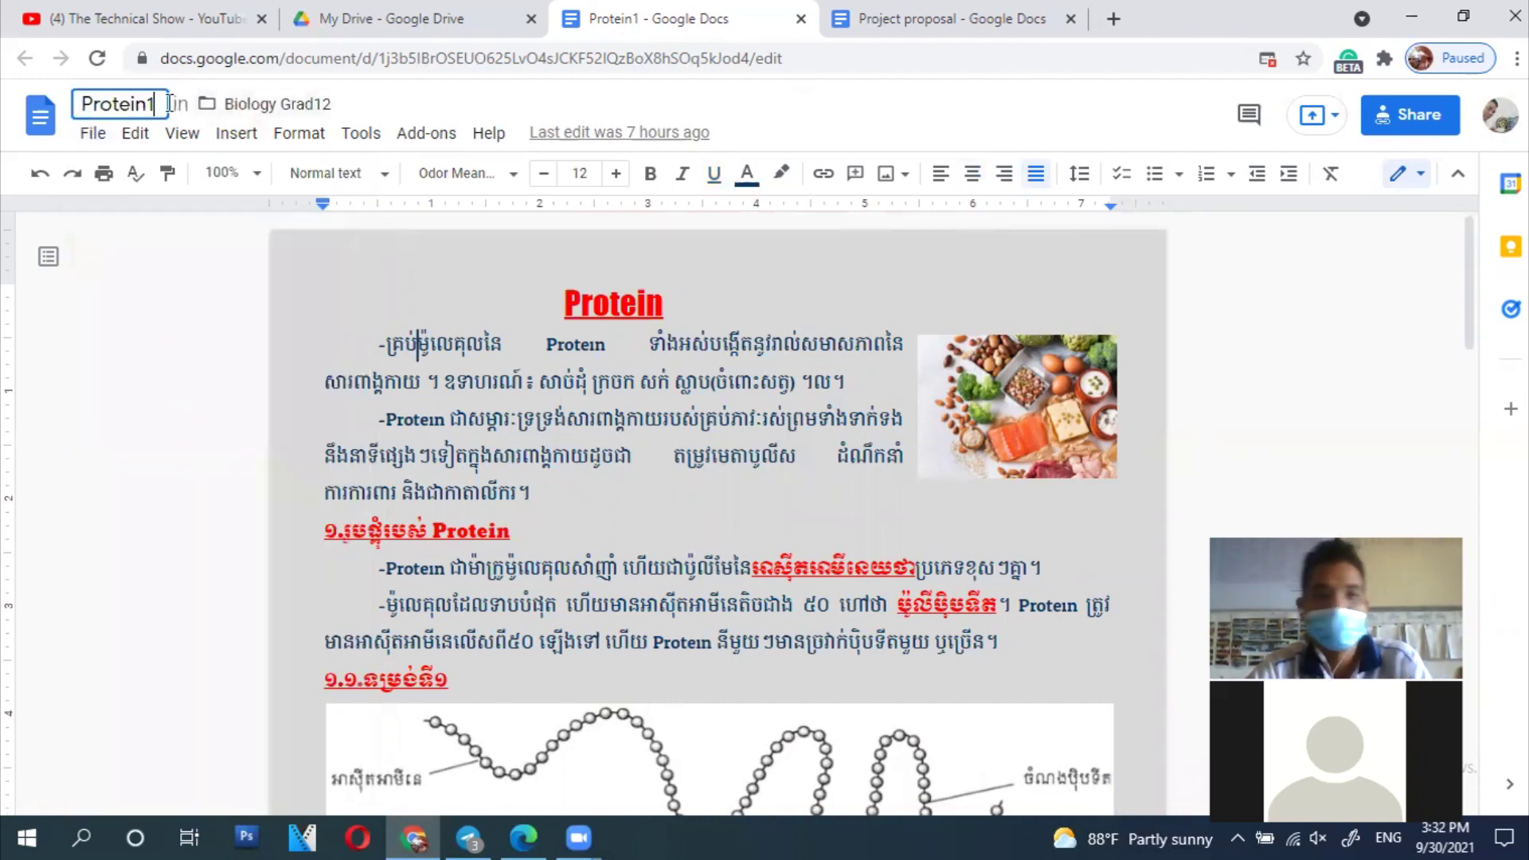
pyautogui.click(171, 360)
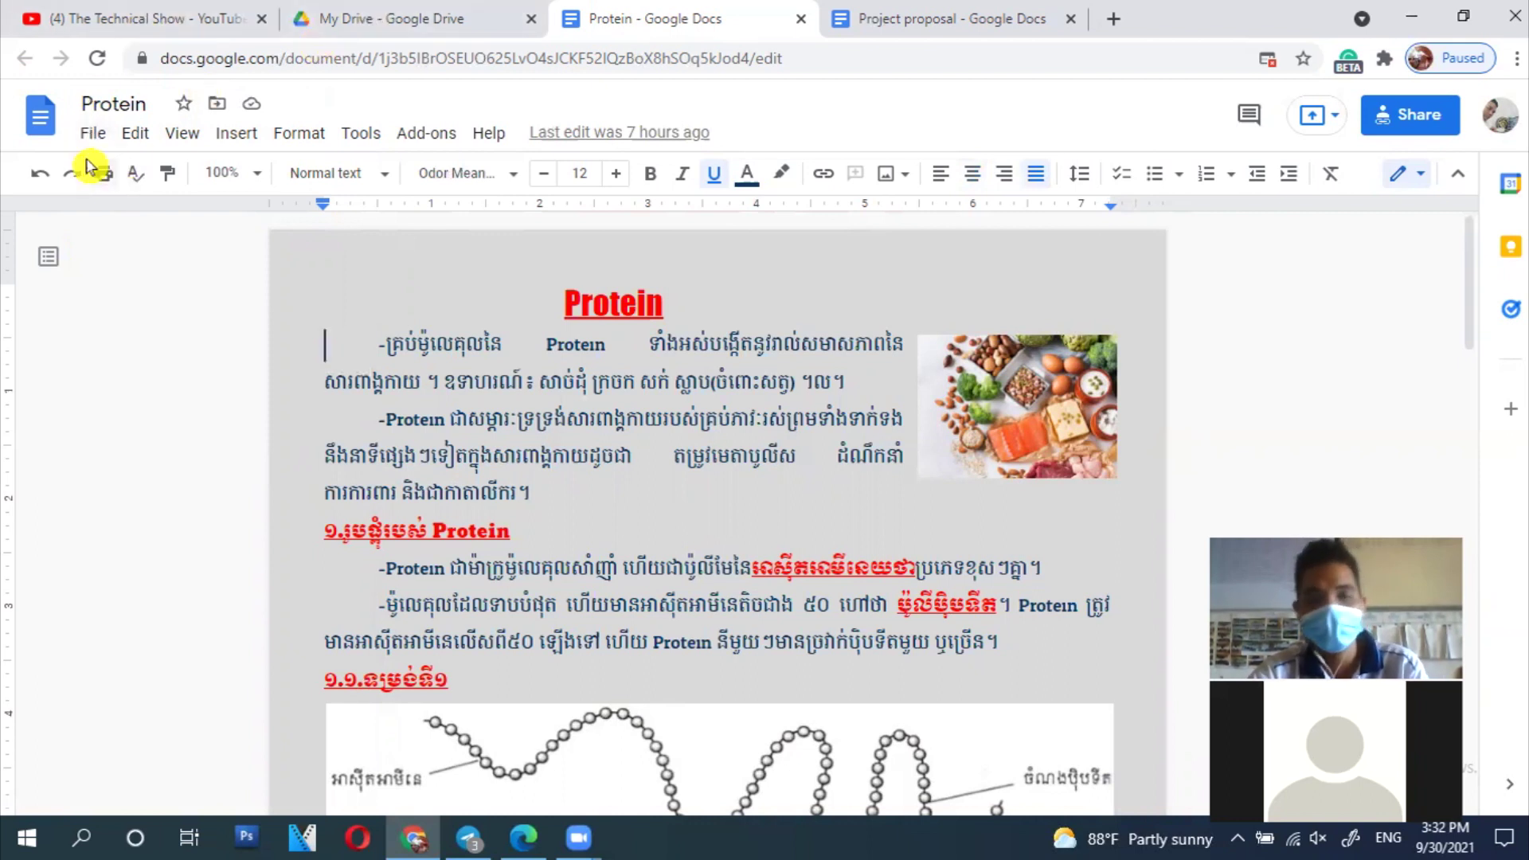
pyautogui.click(92, 134)
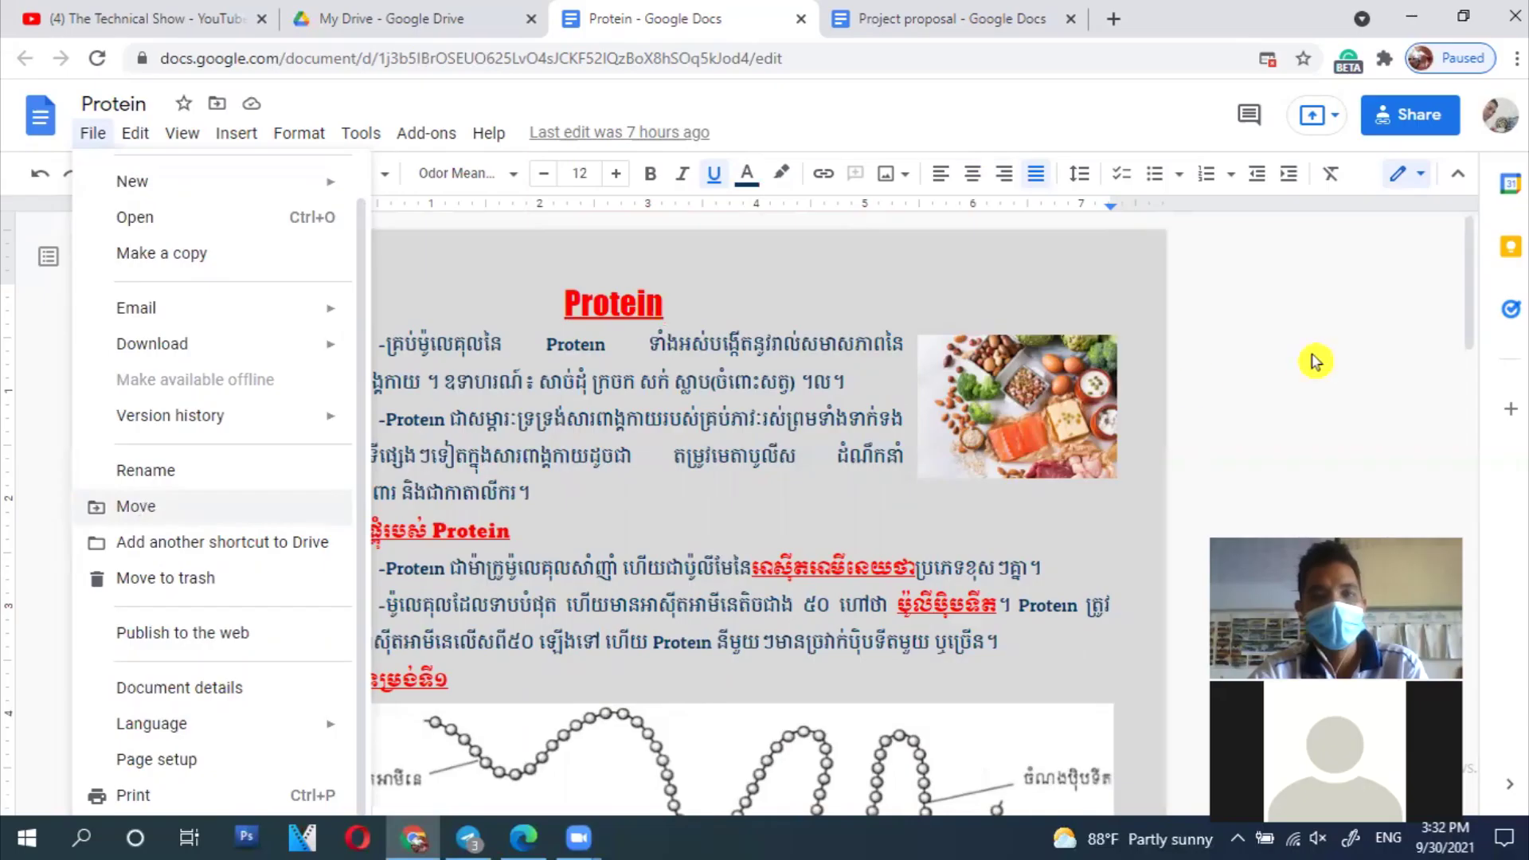
pyautogui.click(1293, 338)
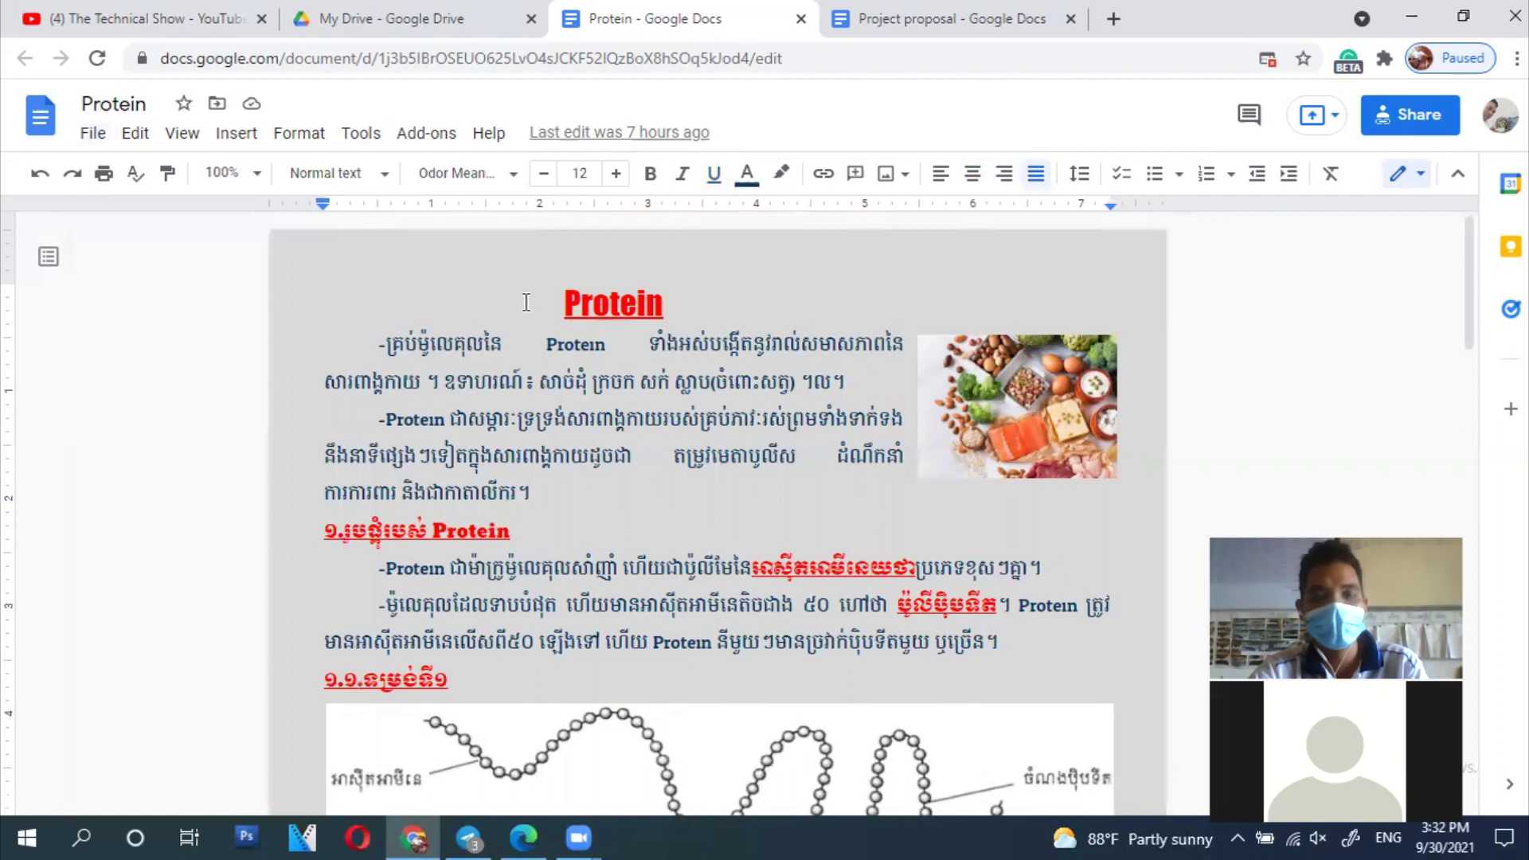
# Step: In My Drive zoomed to 125%, open Biology Grad12 and select the Protein shortcut and original document
pyautogui.click(389, 30)
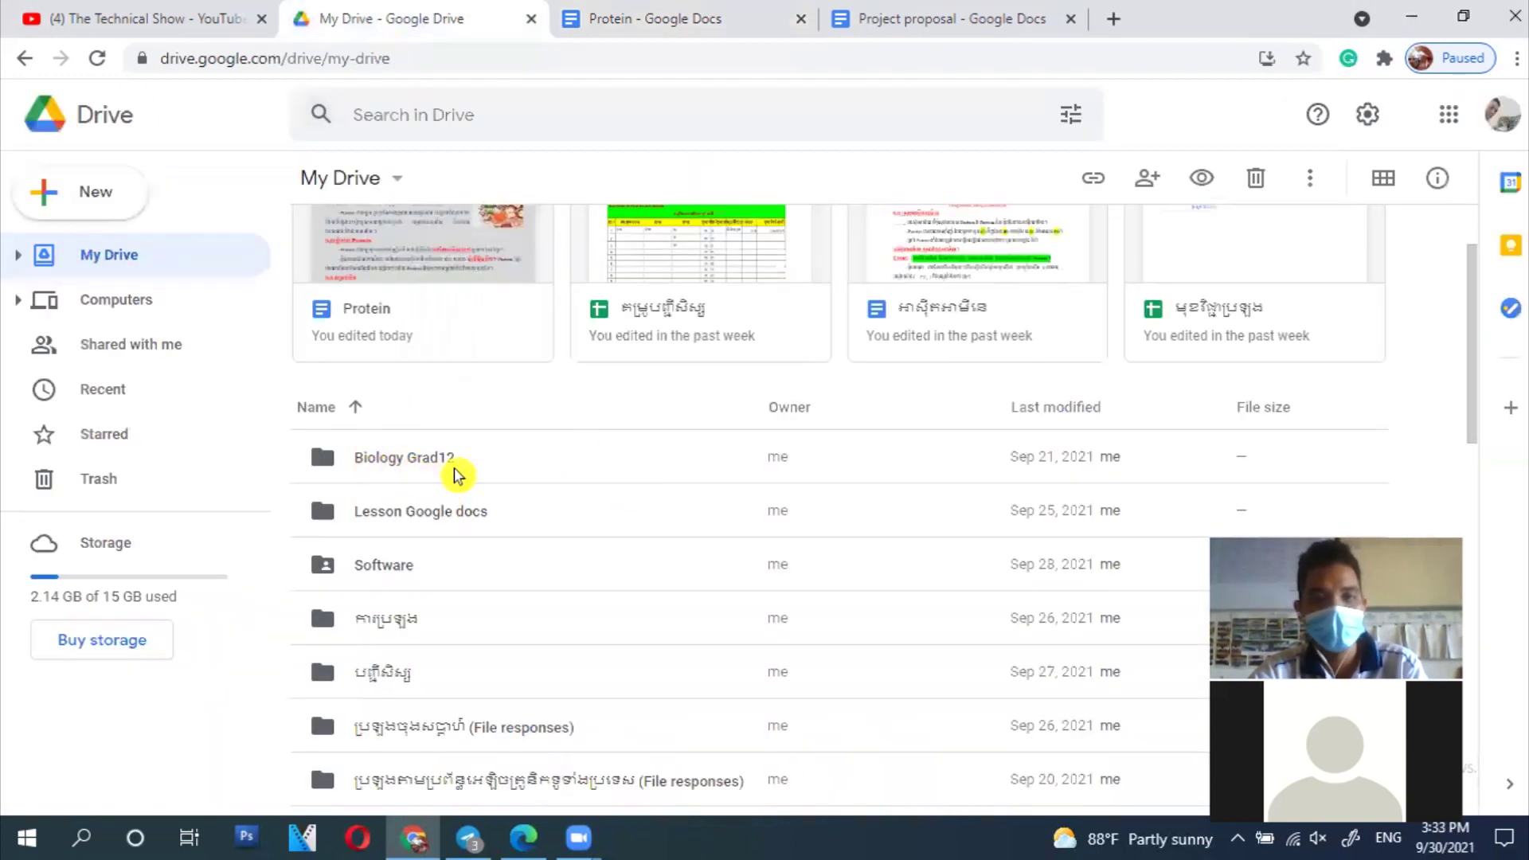
pyautogui.hotkey('ctrl', '+')
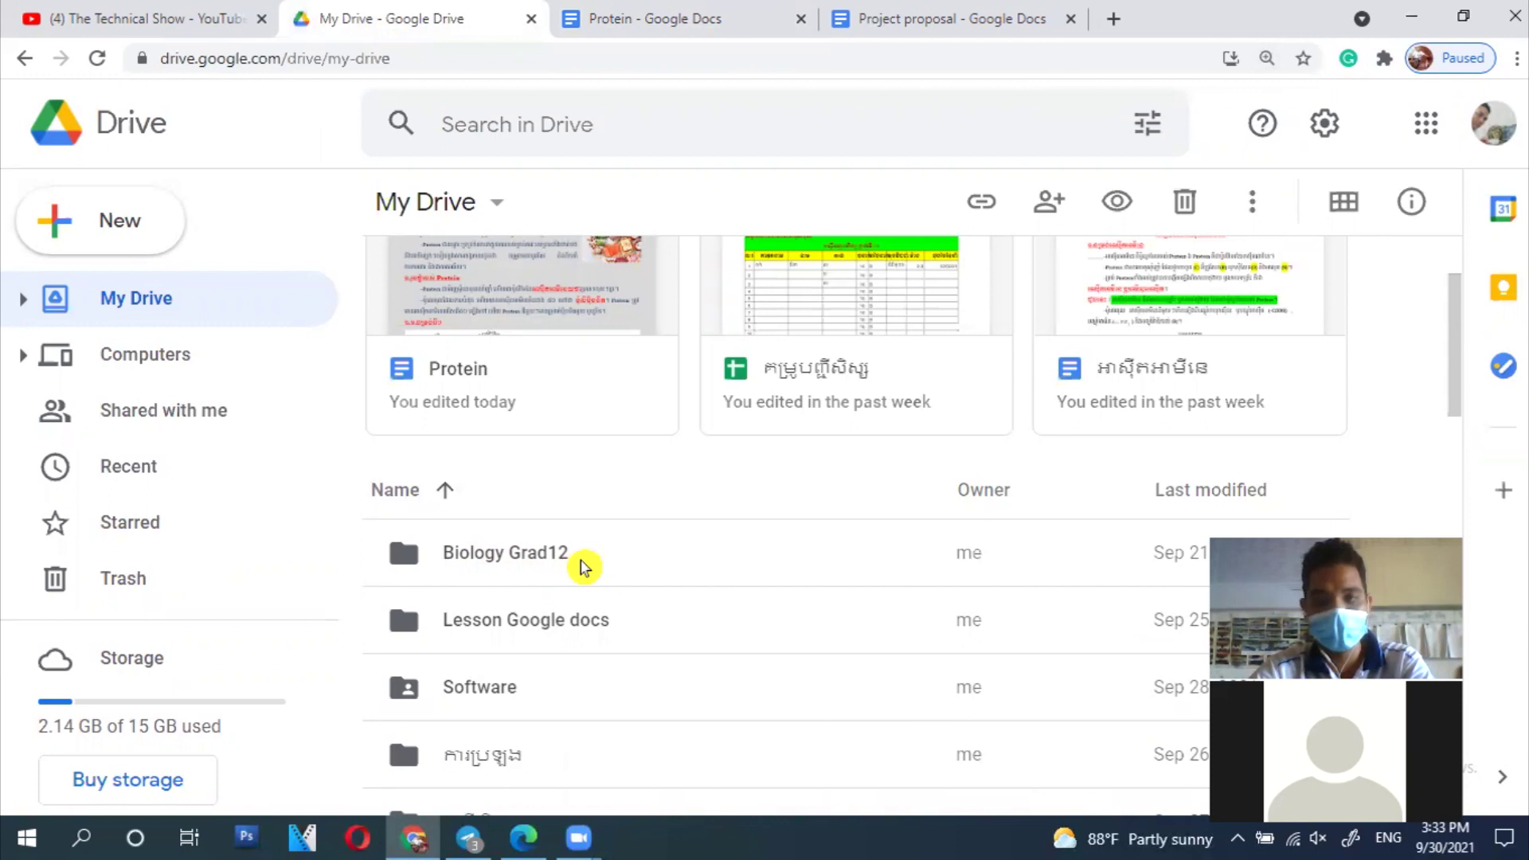
pyautogui.doubleClick(548, 562)
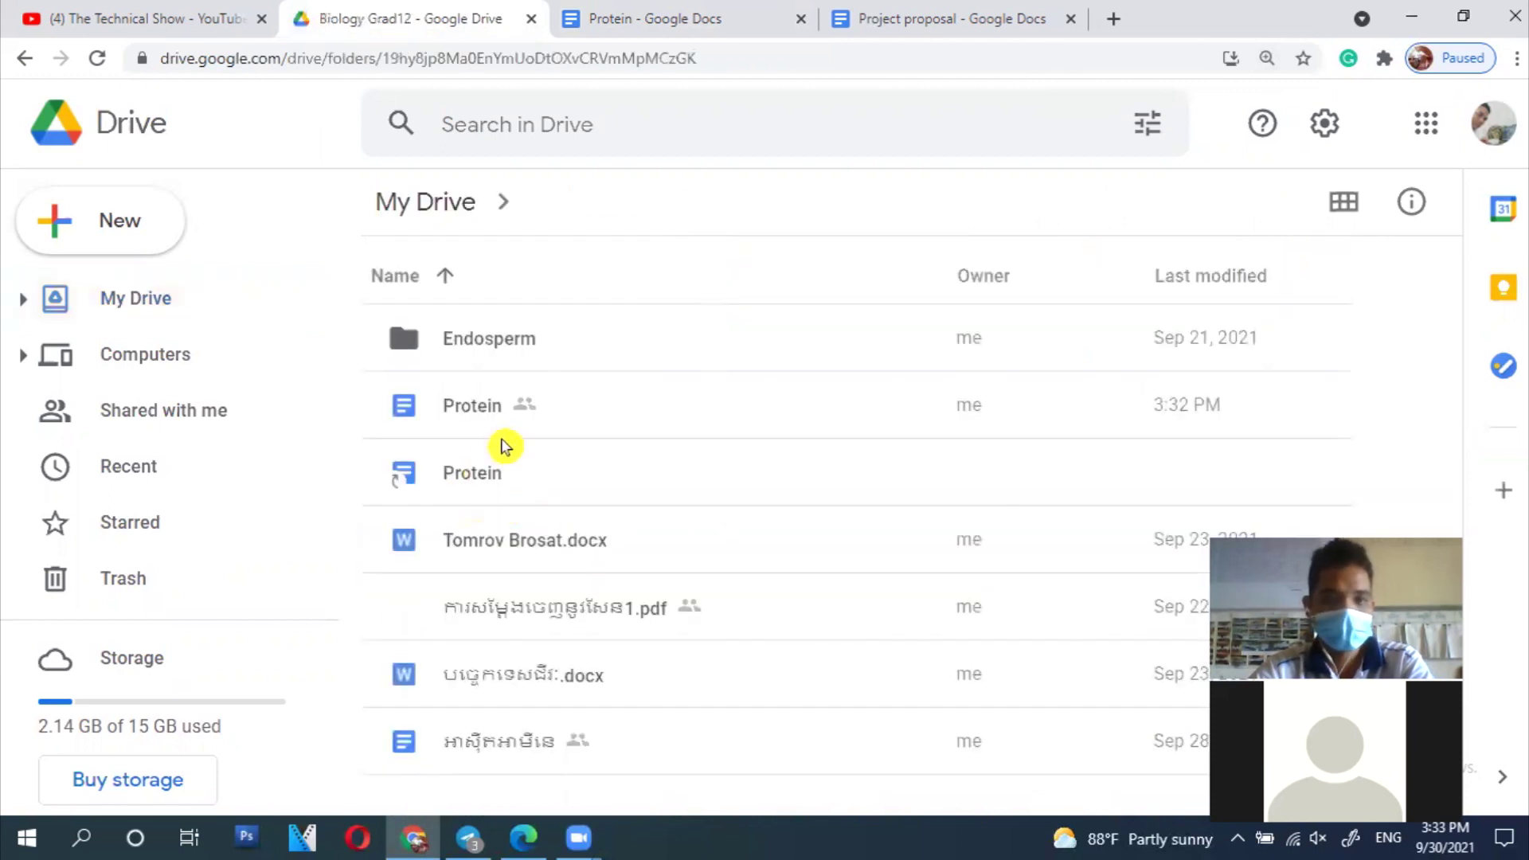
pyautogui.click(764, 484)
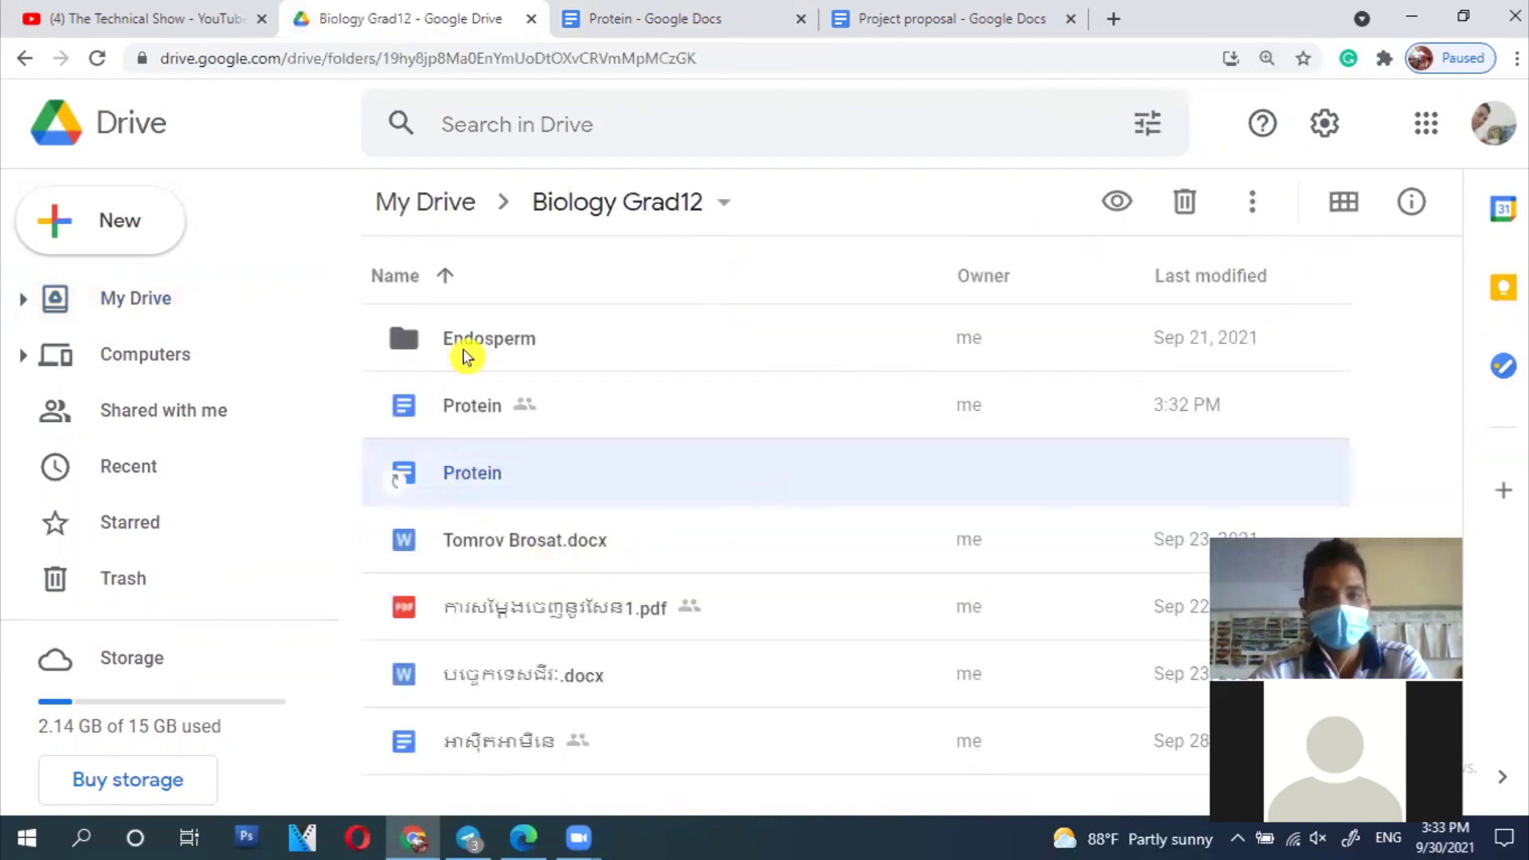
pyautogui.click(539, 428)
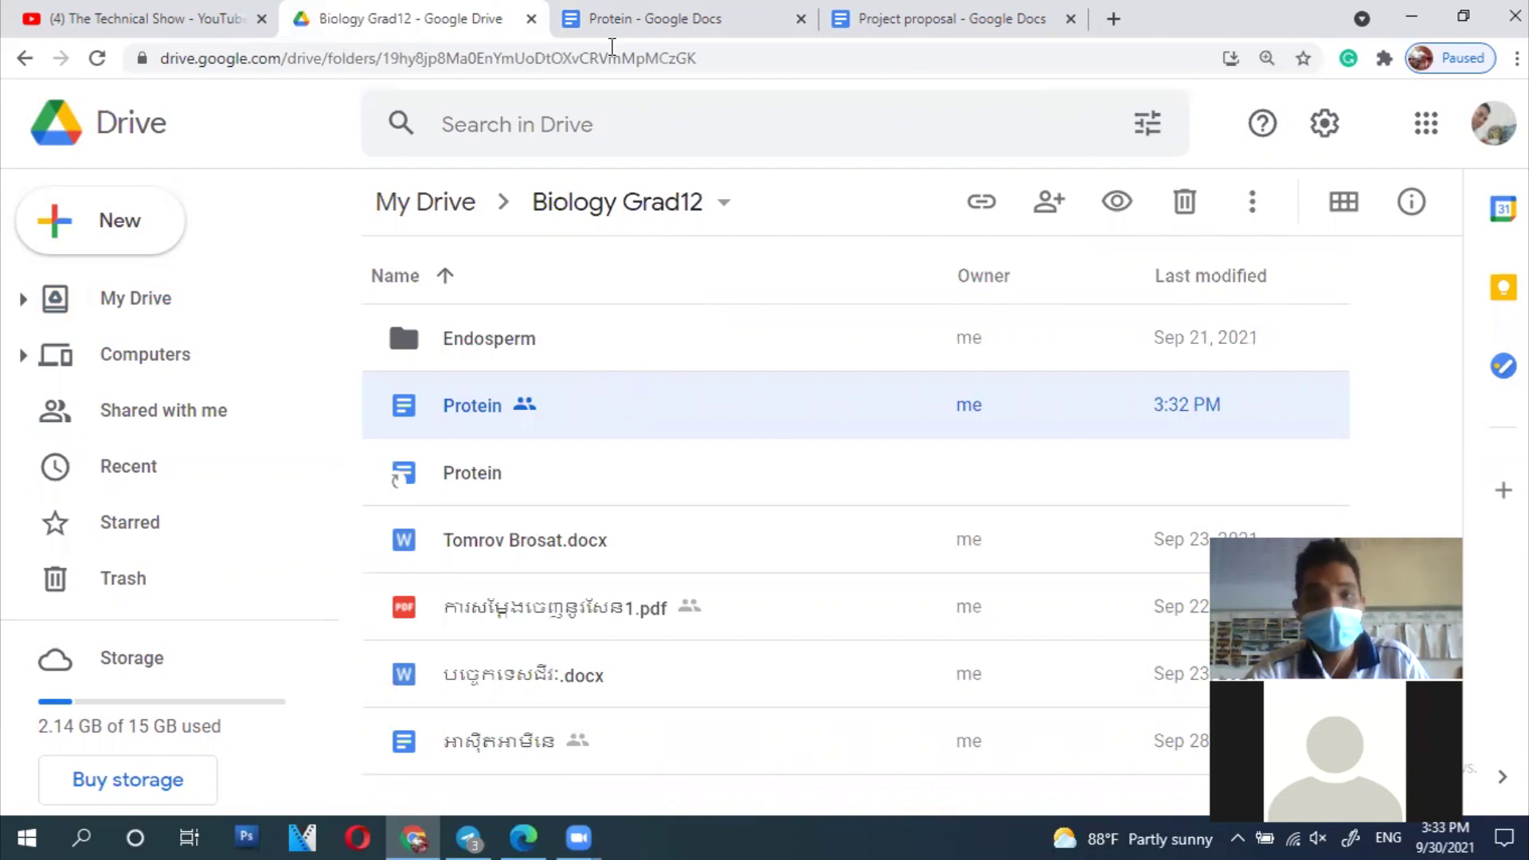
# Step: From Protein's File > Move, look inside the Endosperm folder, then close the popup without moving
pyautogui.click(595, 32)
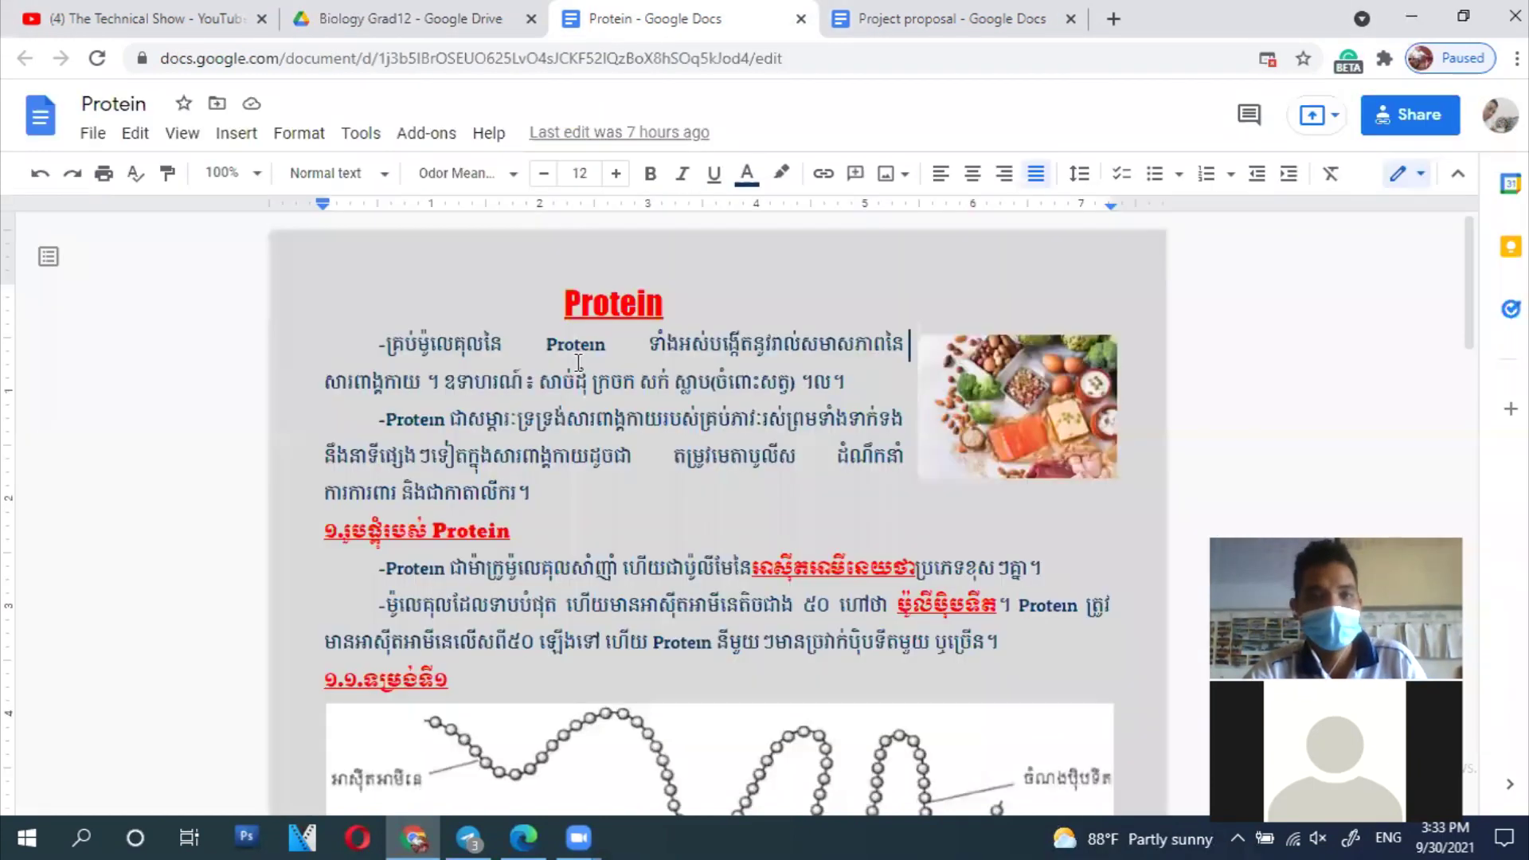
pyautogui.click(99, 137)
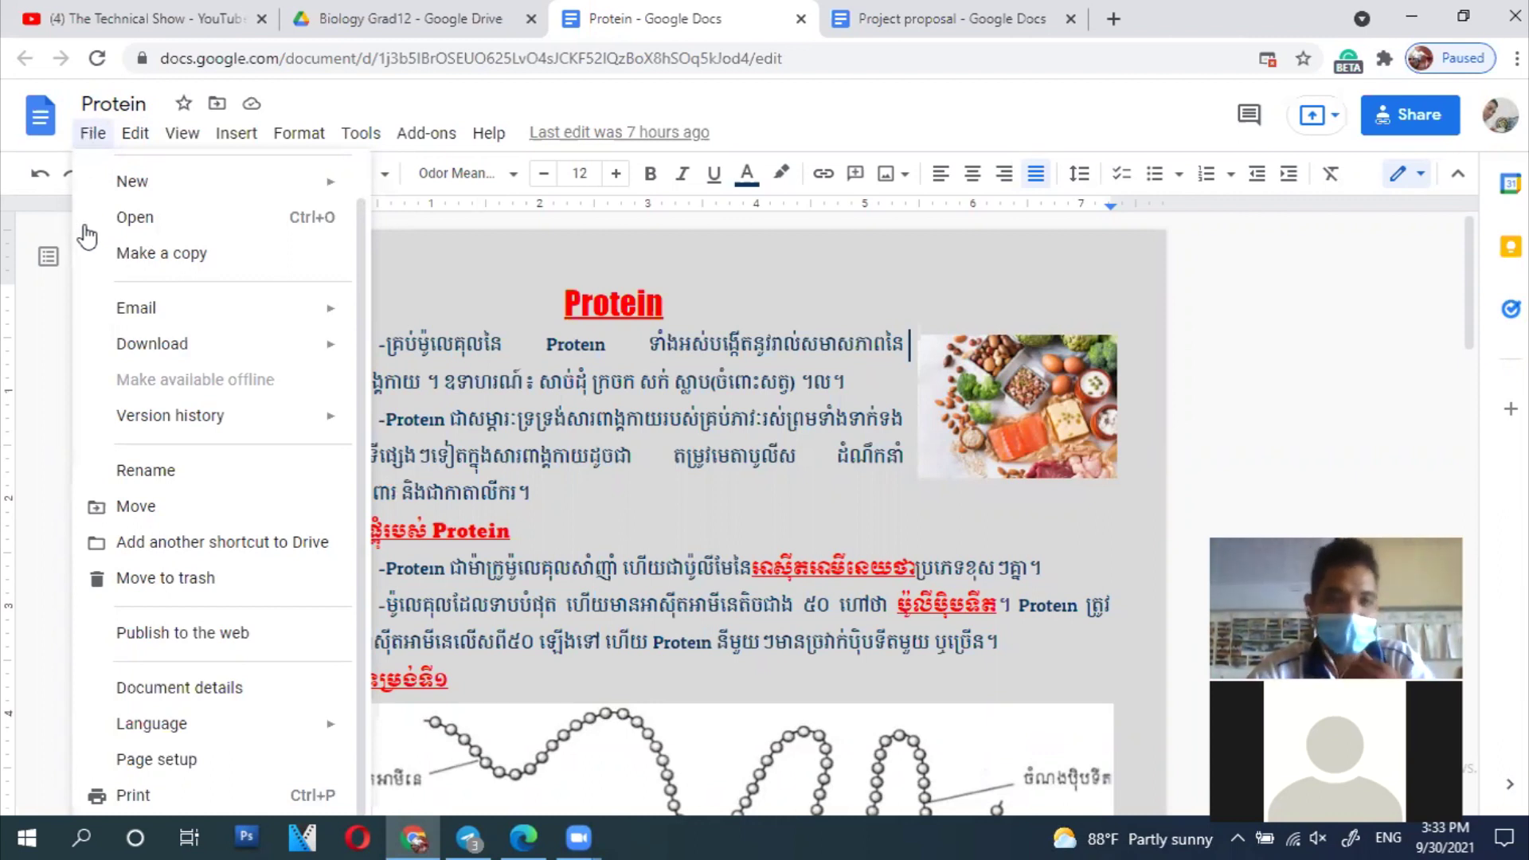
pyautogui.click(135, 506)
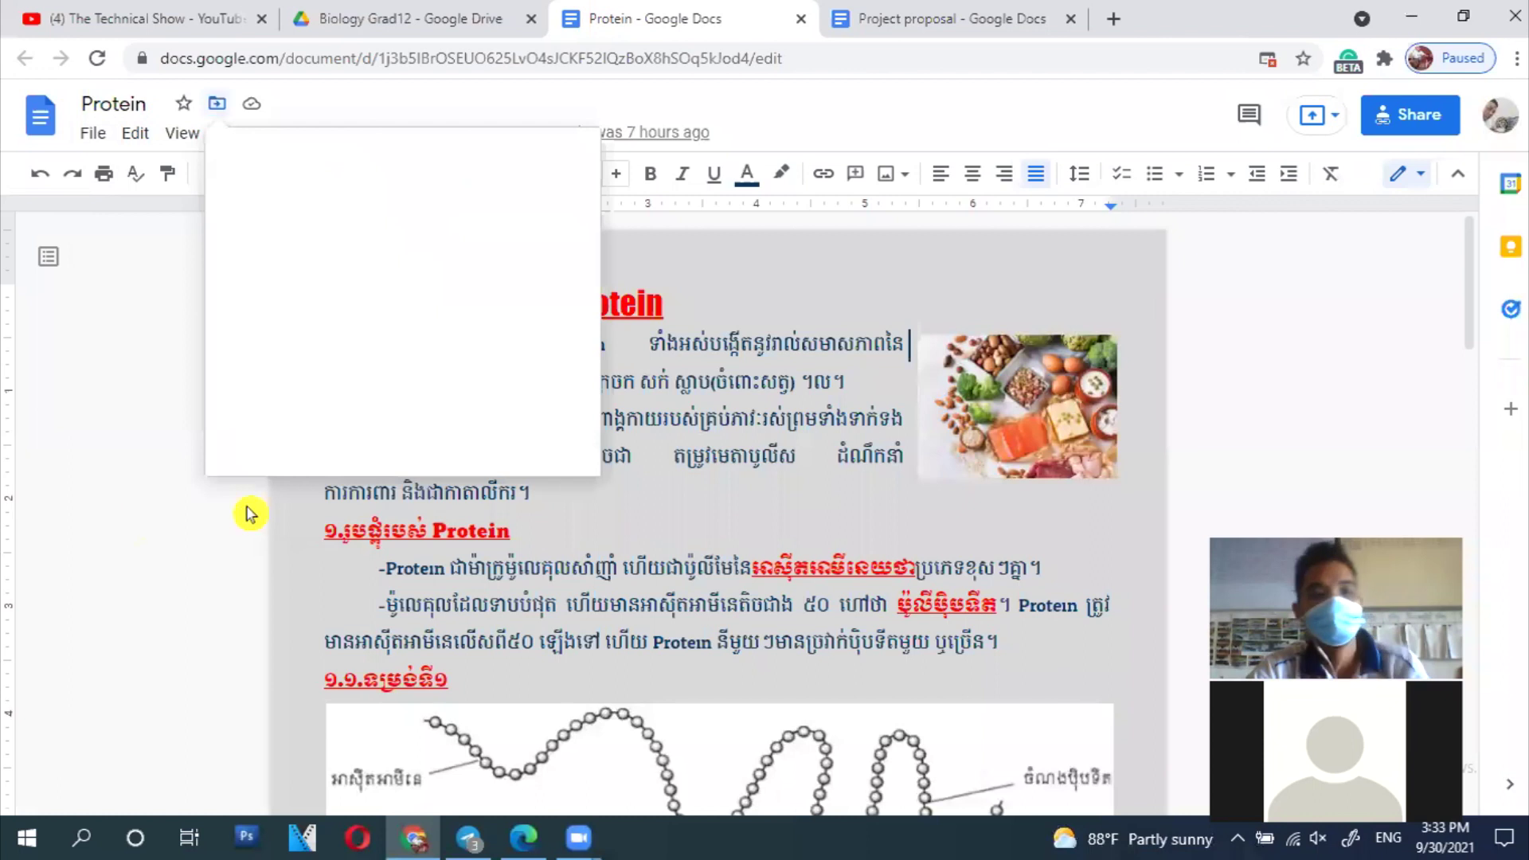
pyautogui.doubleClick(382, 200)
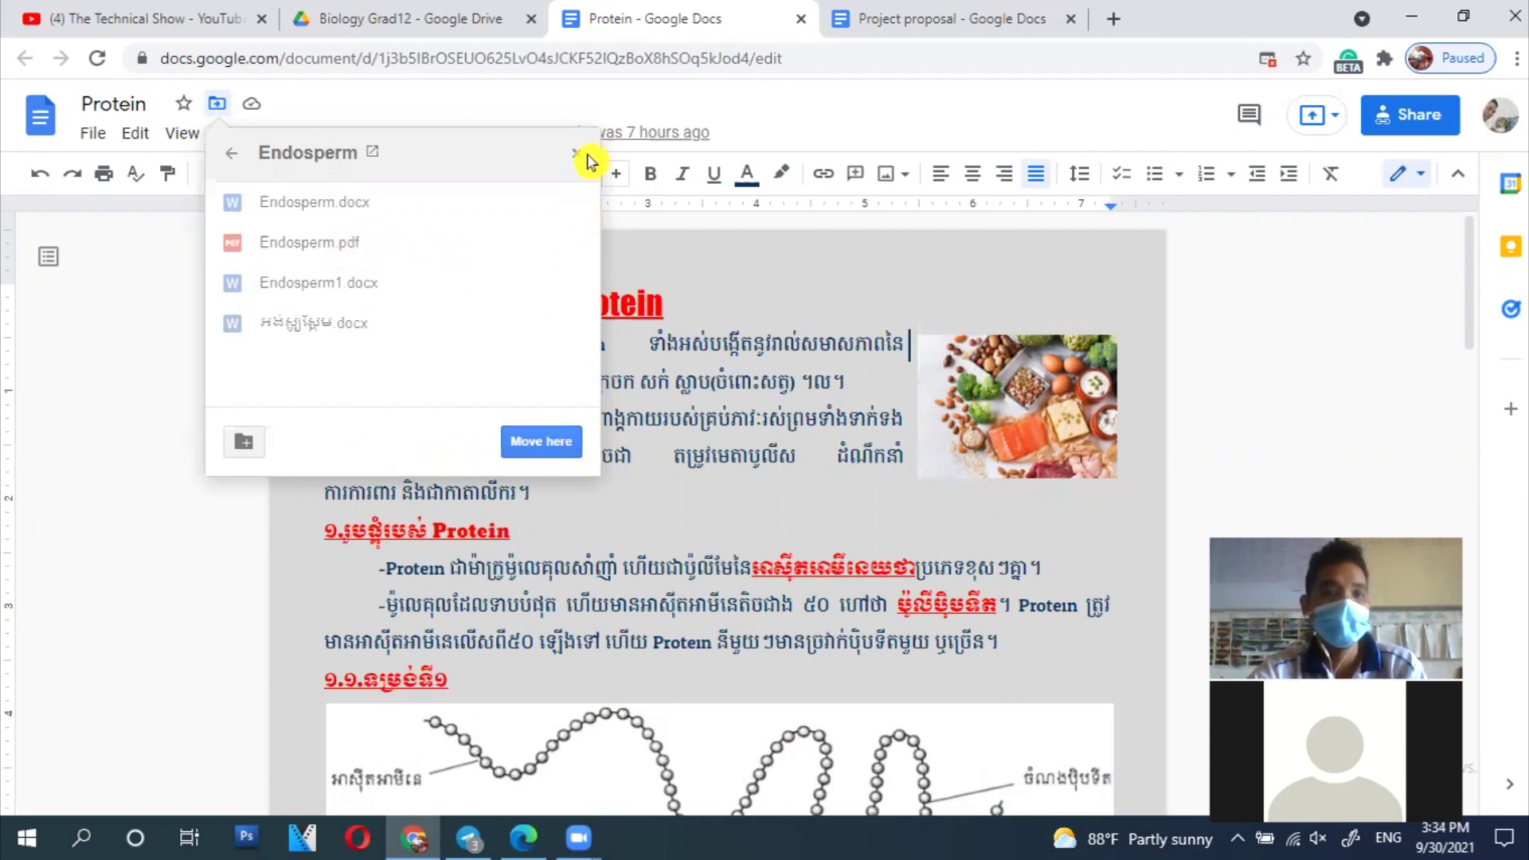
pyautogui.click(130, 430)
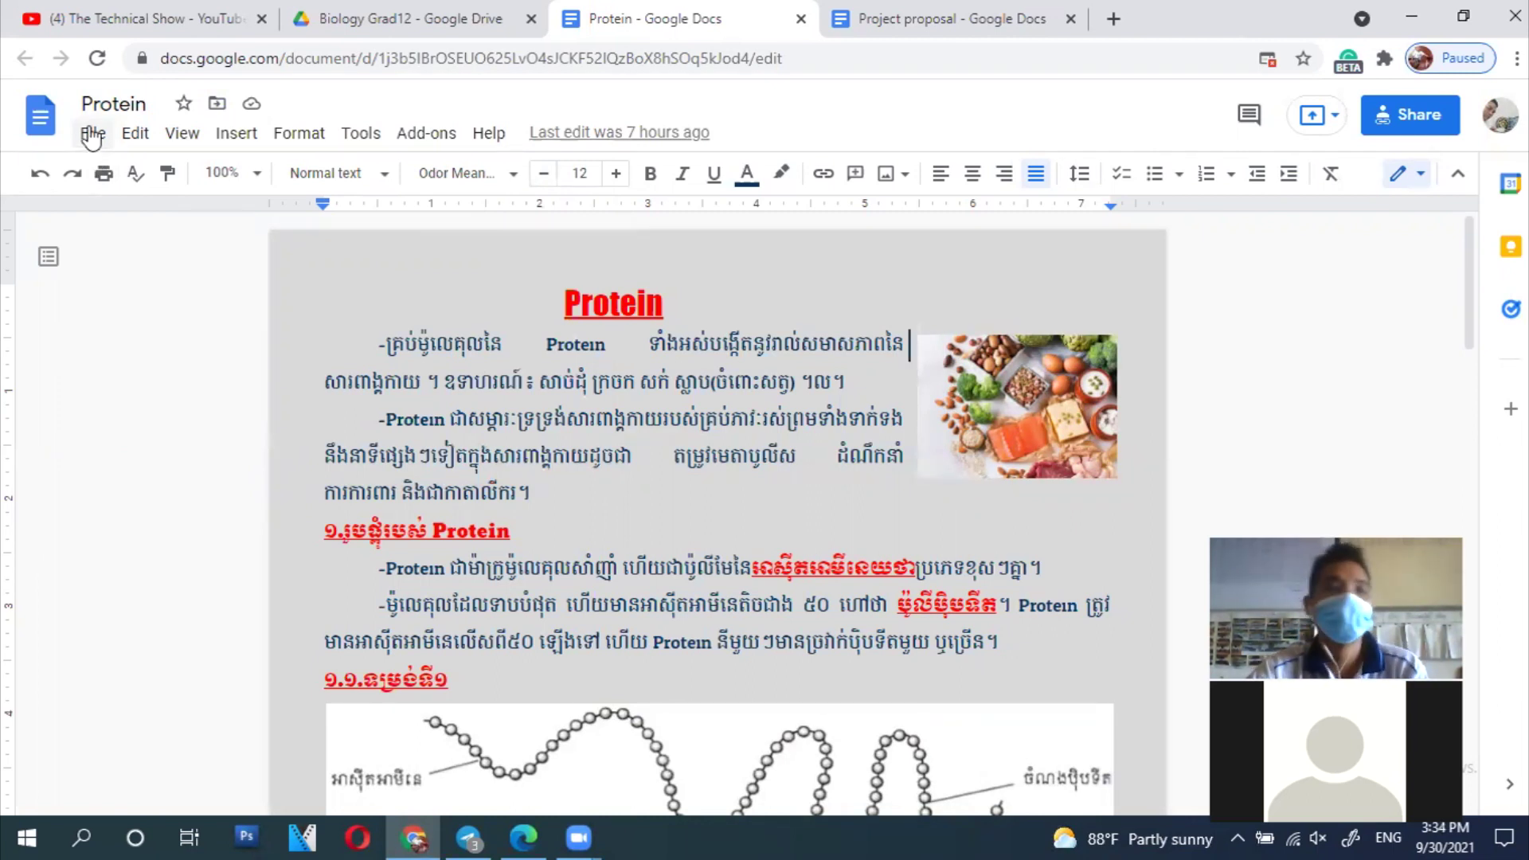
# Step: Check the Drive tab for the Protein shortcut, then return to the Protein document
pyautogui.click(92, 135)
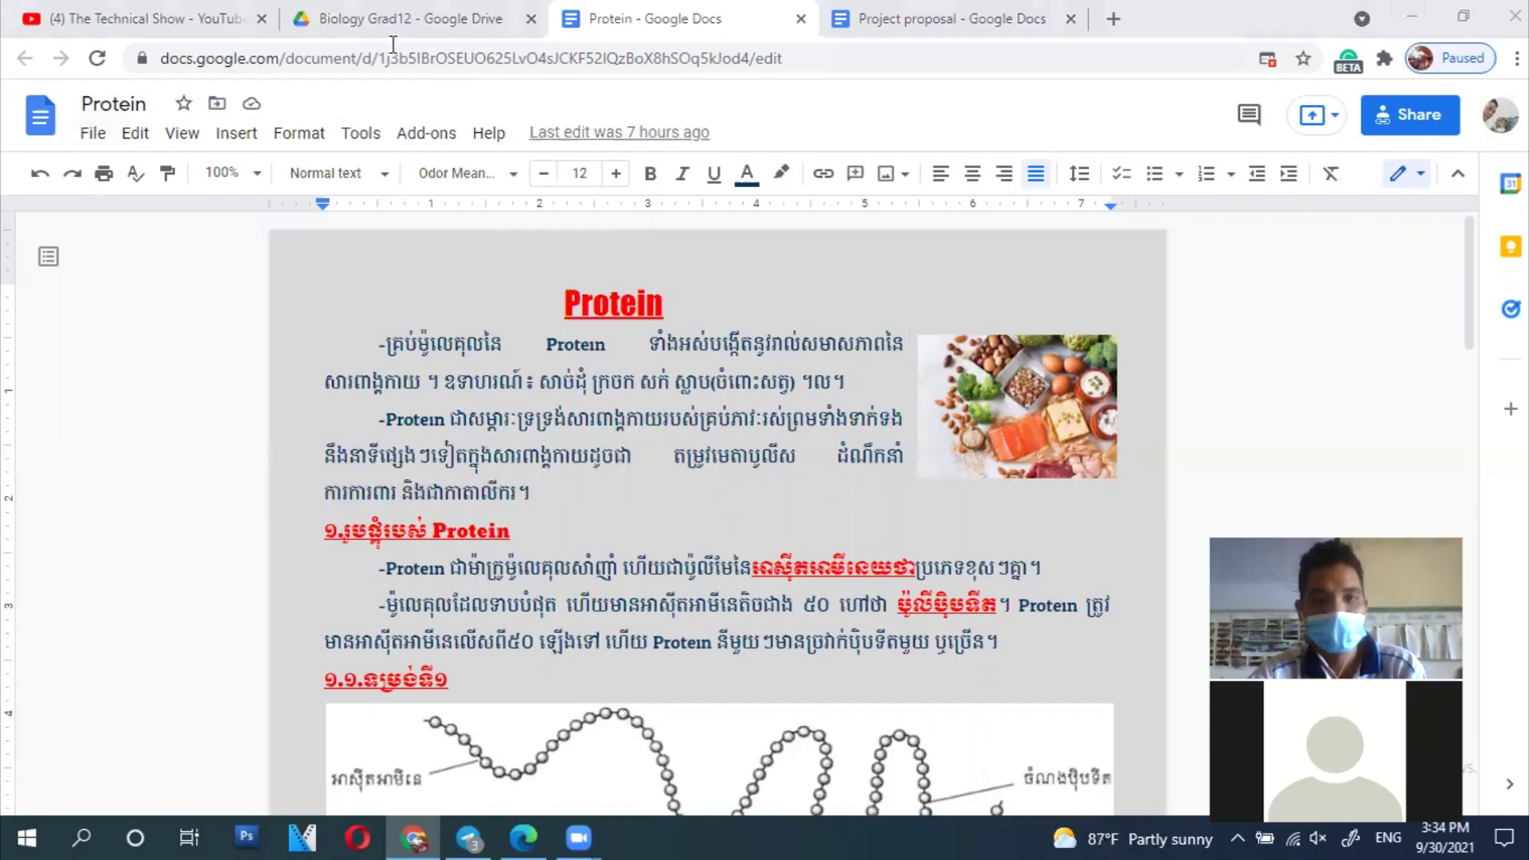
pyautogui.click(398, 18)
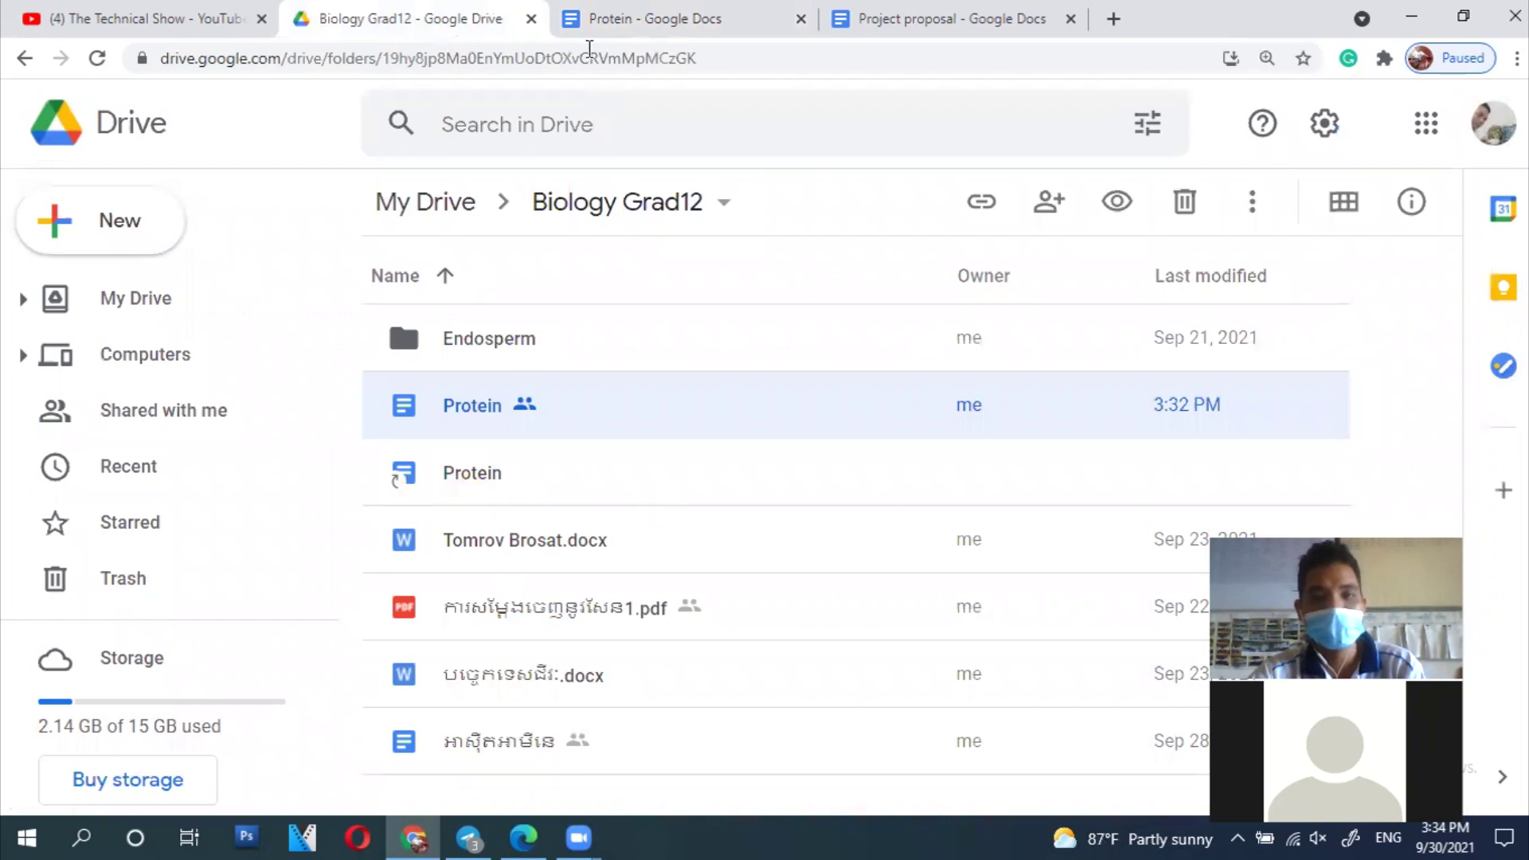
pyautogui.click(589, 23)
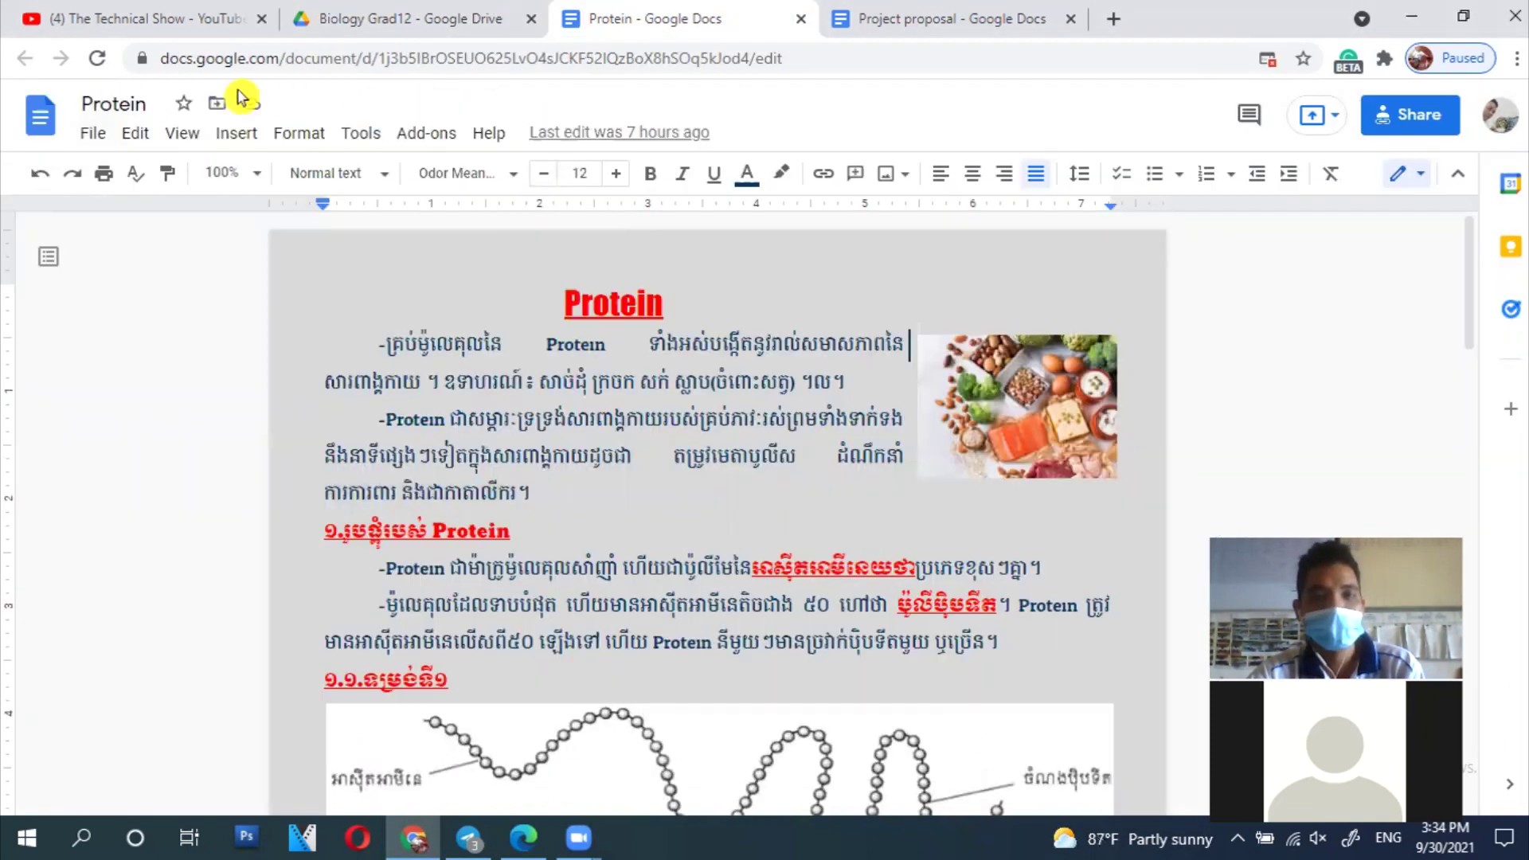
# Step: Open Biology Grad12 from the Add shortcut to Drive popup, view its Protein entries, and close the popup
pyautogui.click(90, 133)
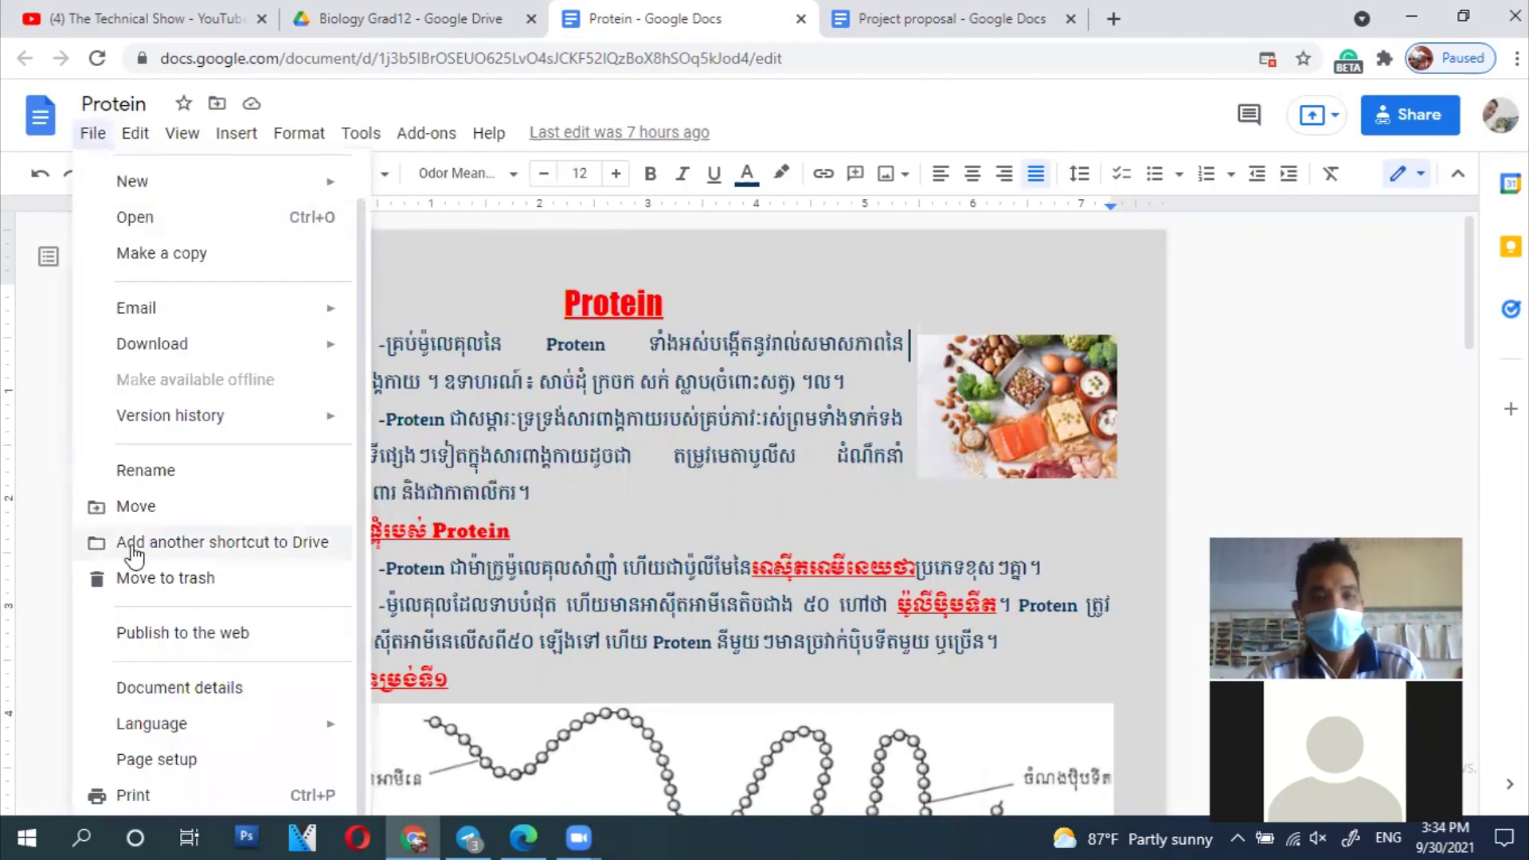
pyautogui.click(262, 545)
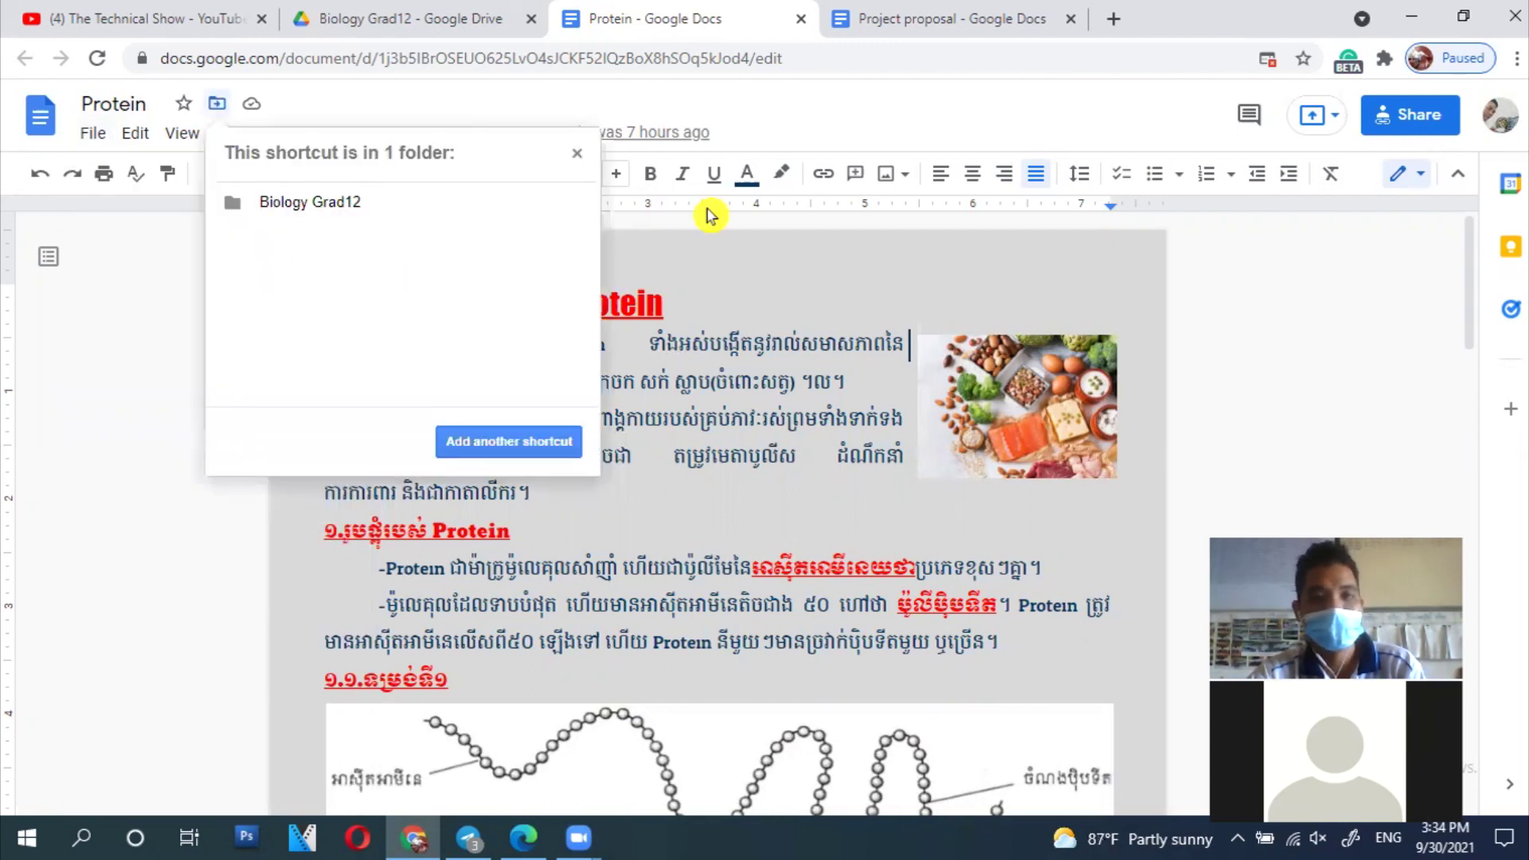
pyautogui.click(338, 209)
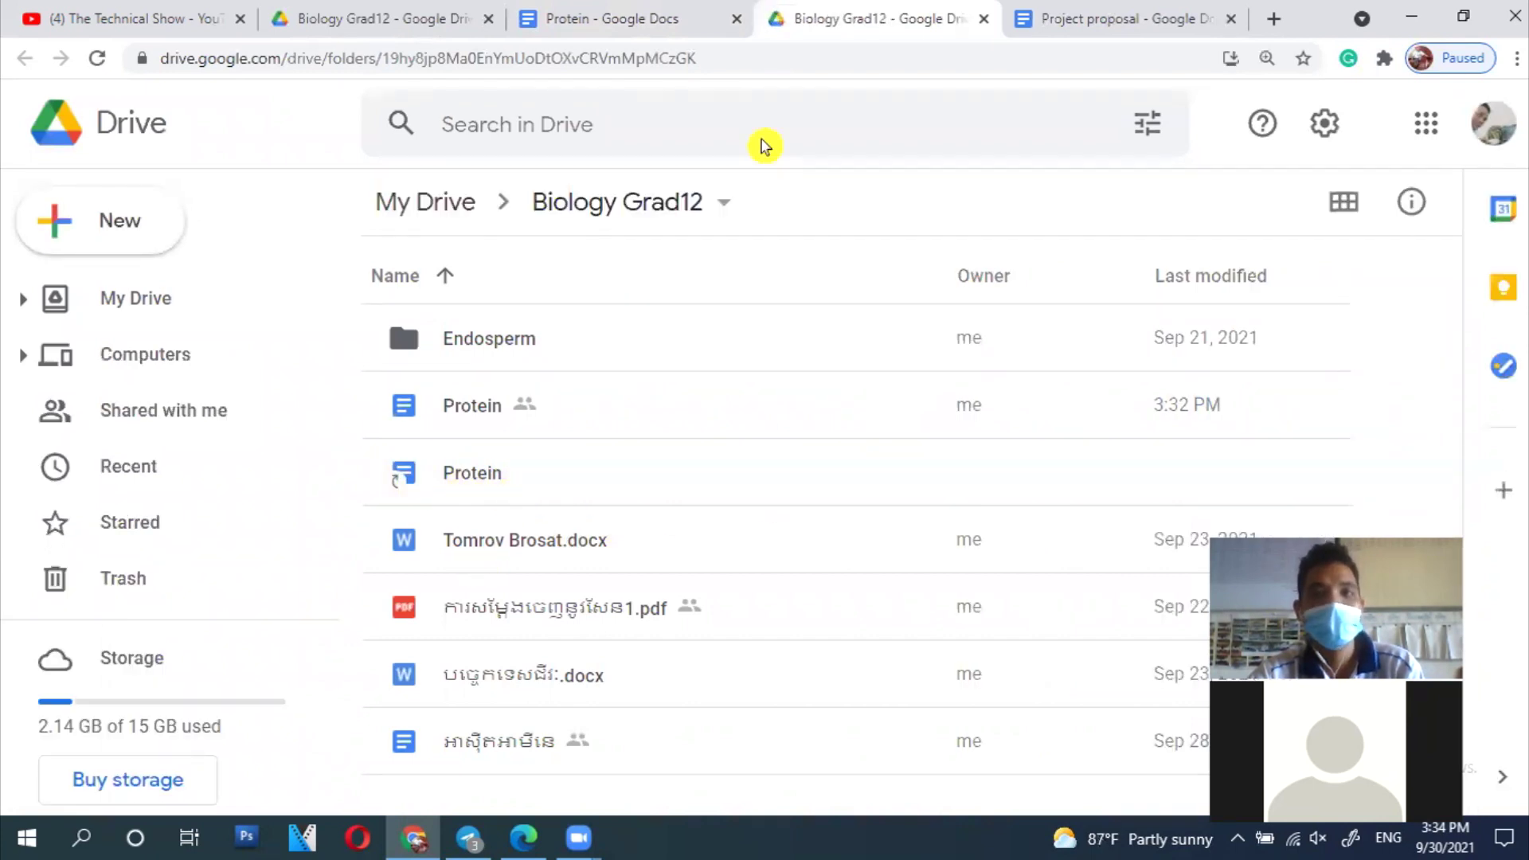
pyautogui.click(374, 19)
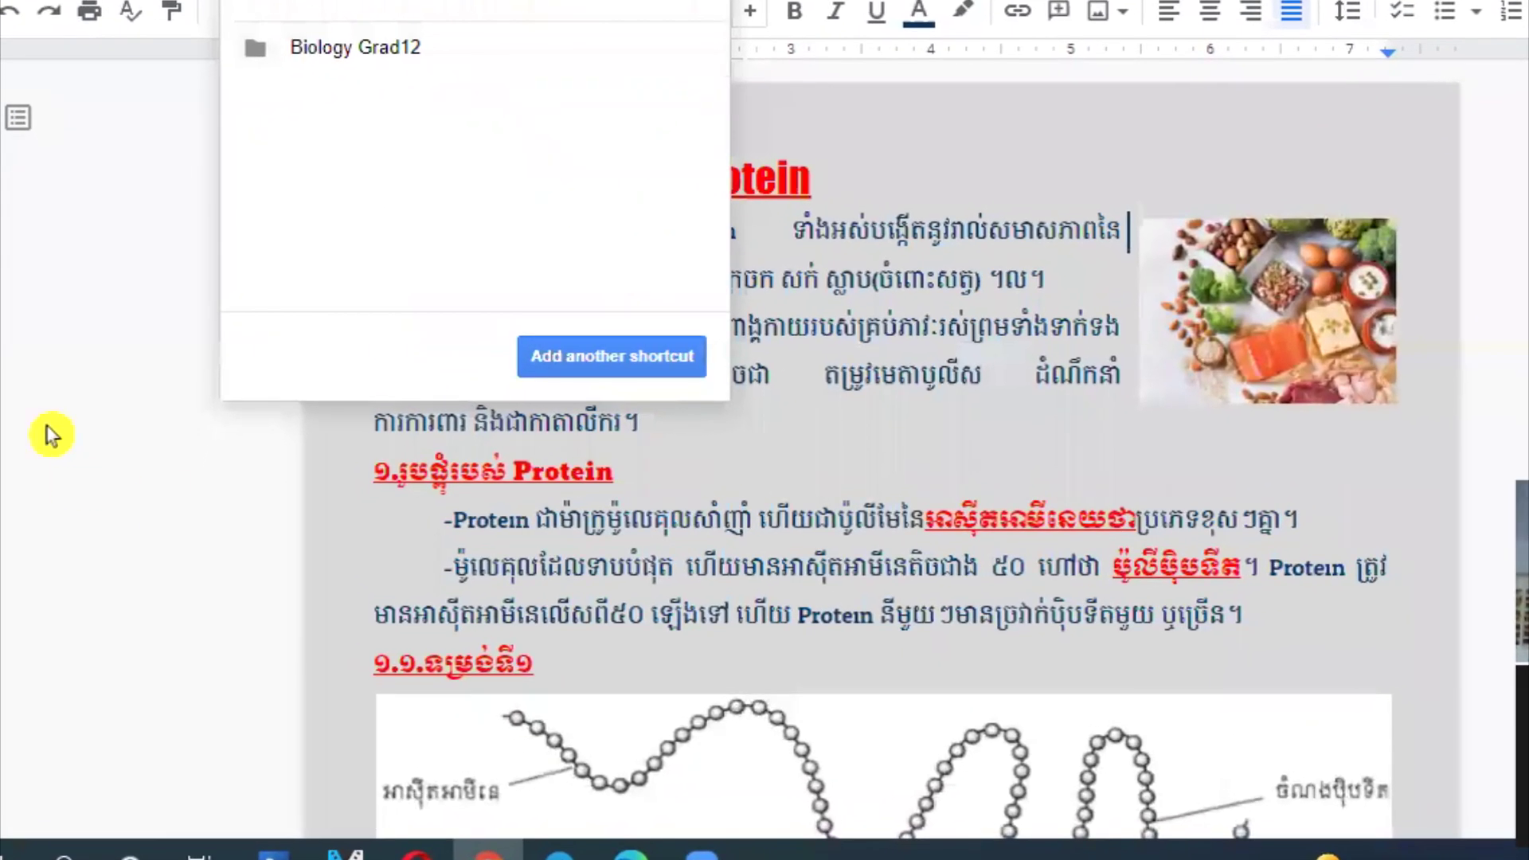
pyautogui.click(50, 434)
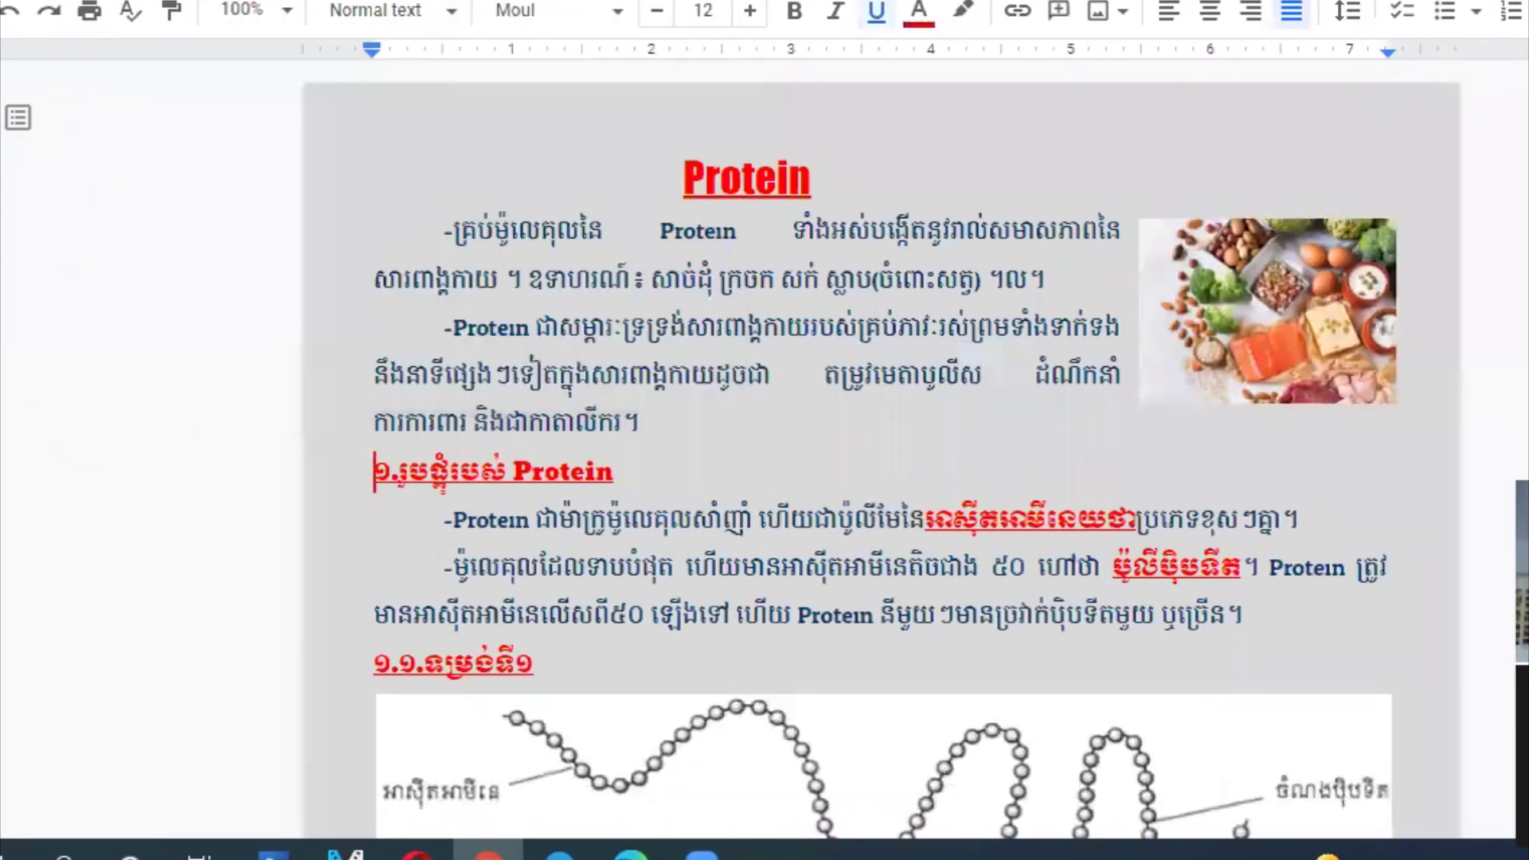
pyautogui.hotkey('alt', 'f')
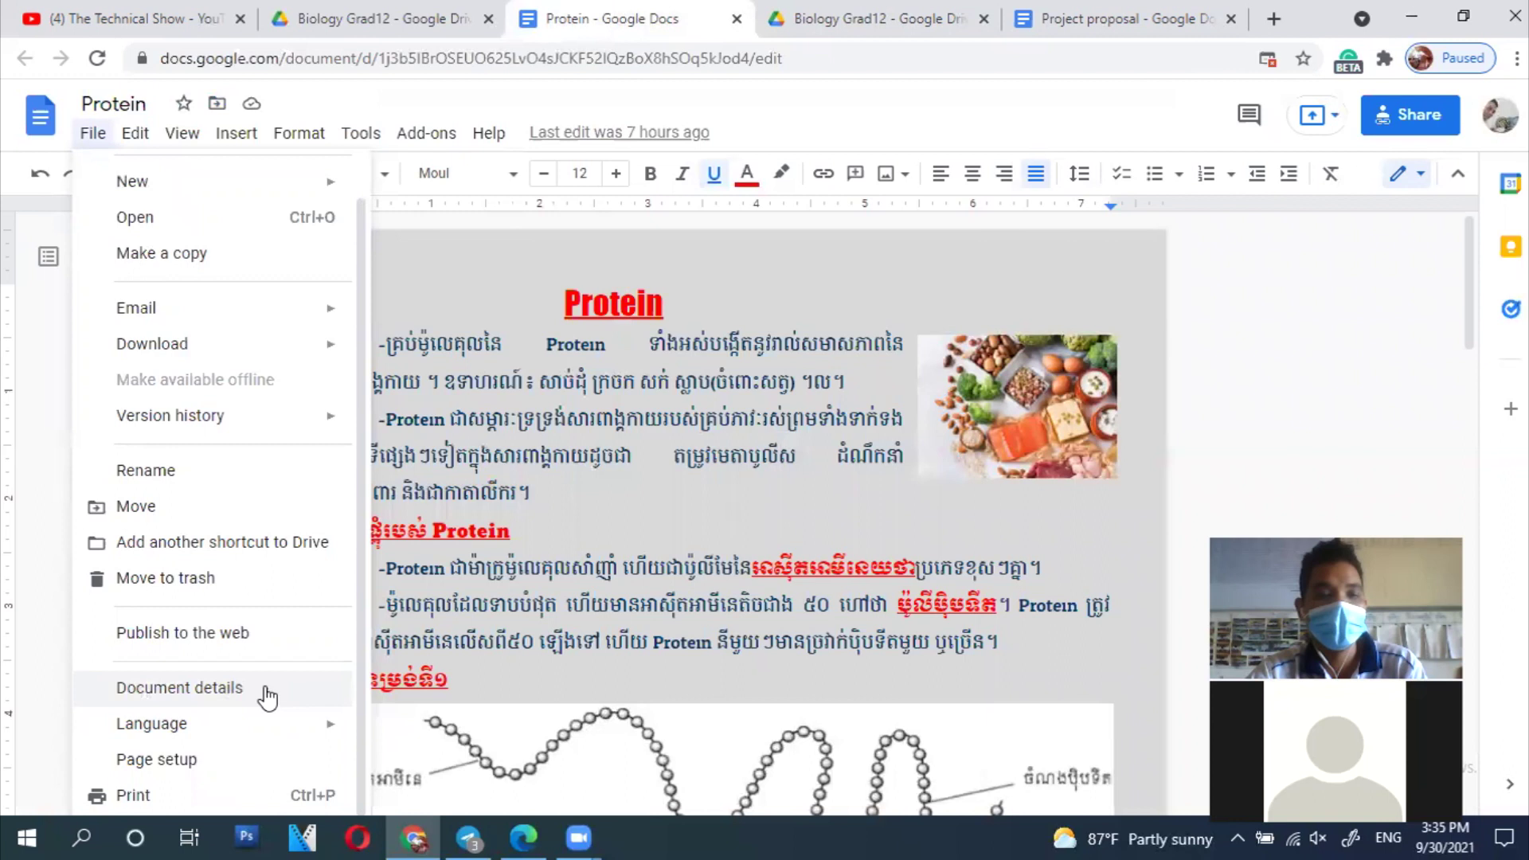
pyautogui.click(223, 698)
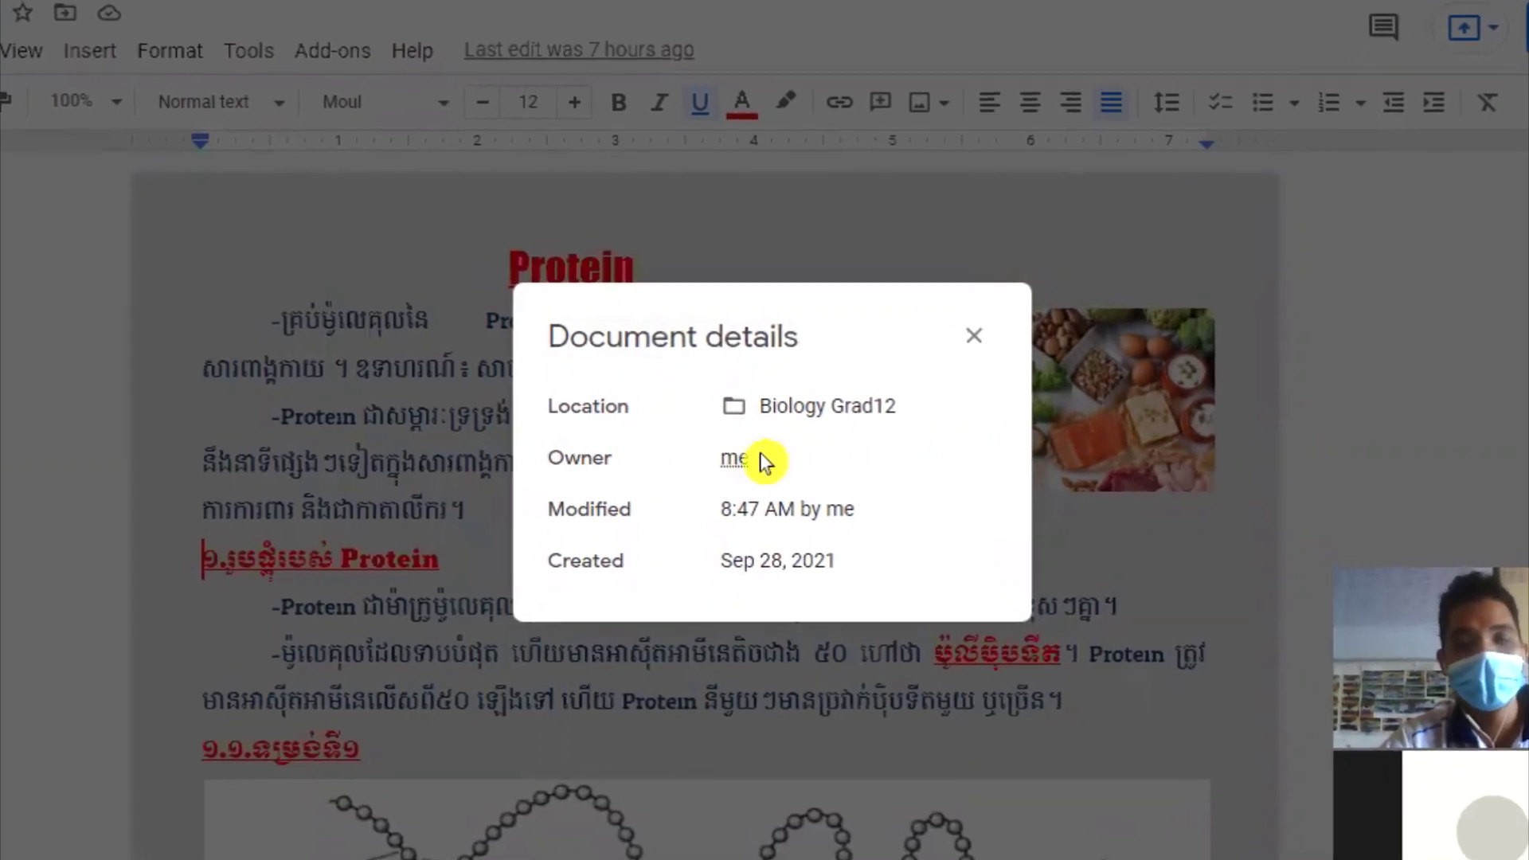
pyautogui.moveTo(767, 461); pyautogui.dragTo(672, 461)
pyautogui.click(583, 452)
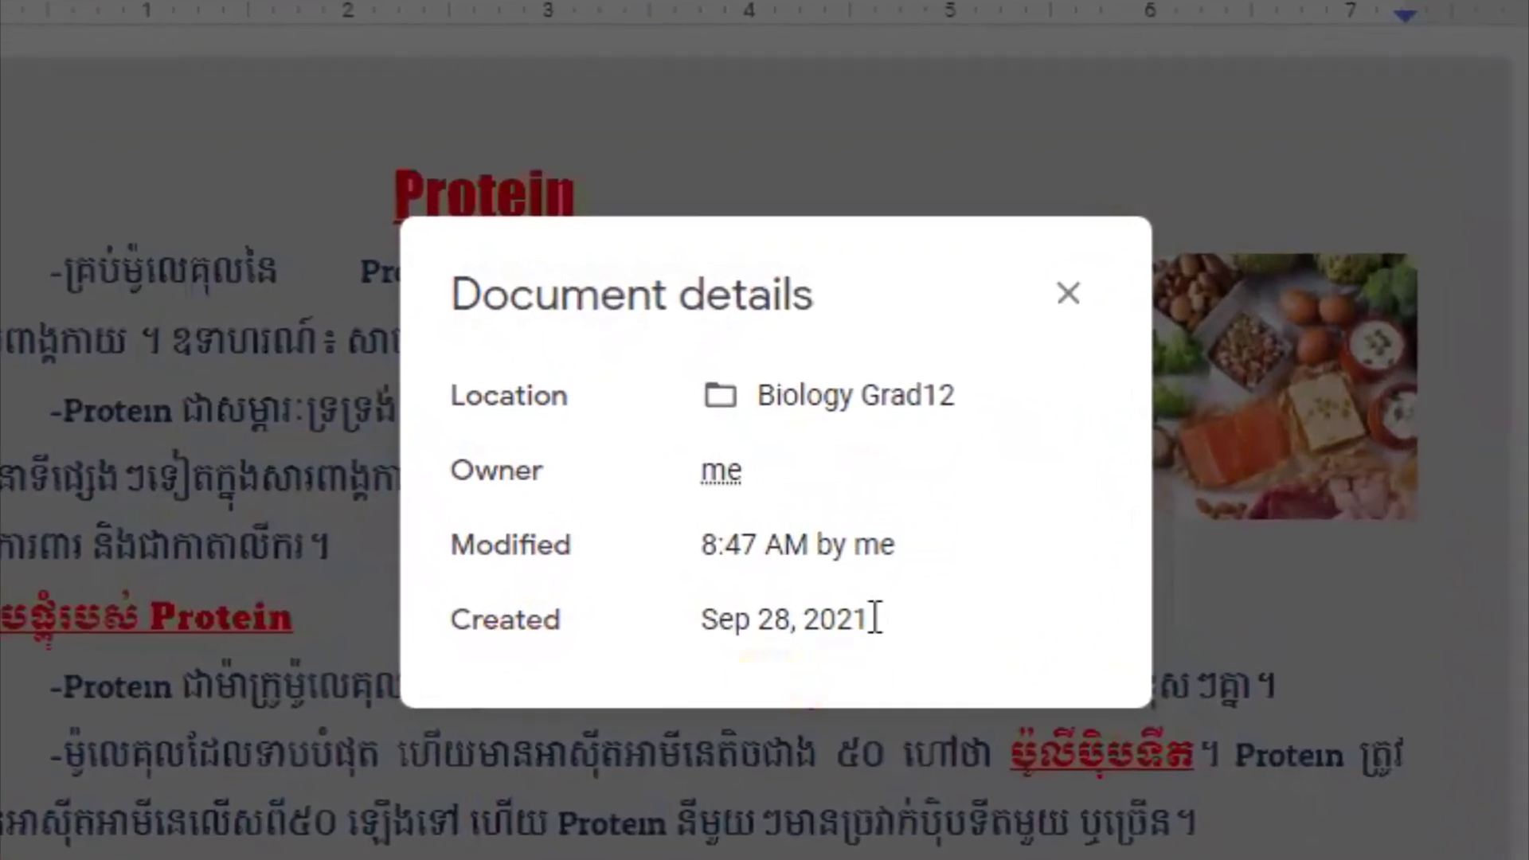
pyautogui.click(1113, 296)
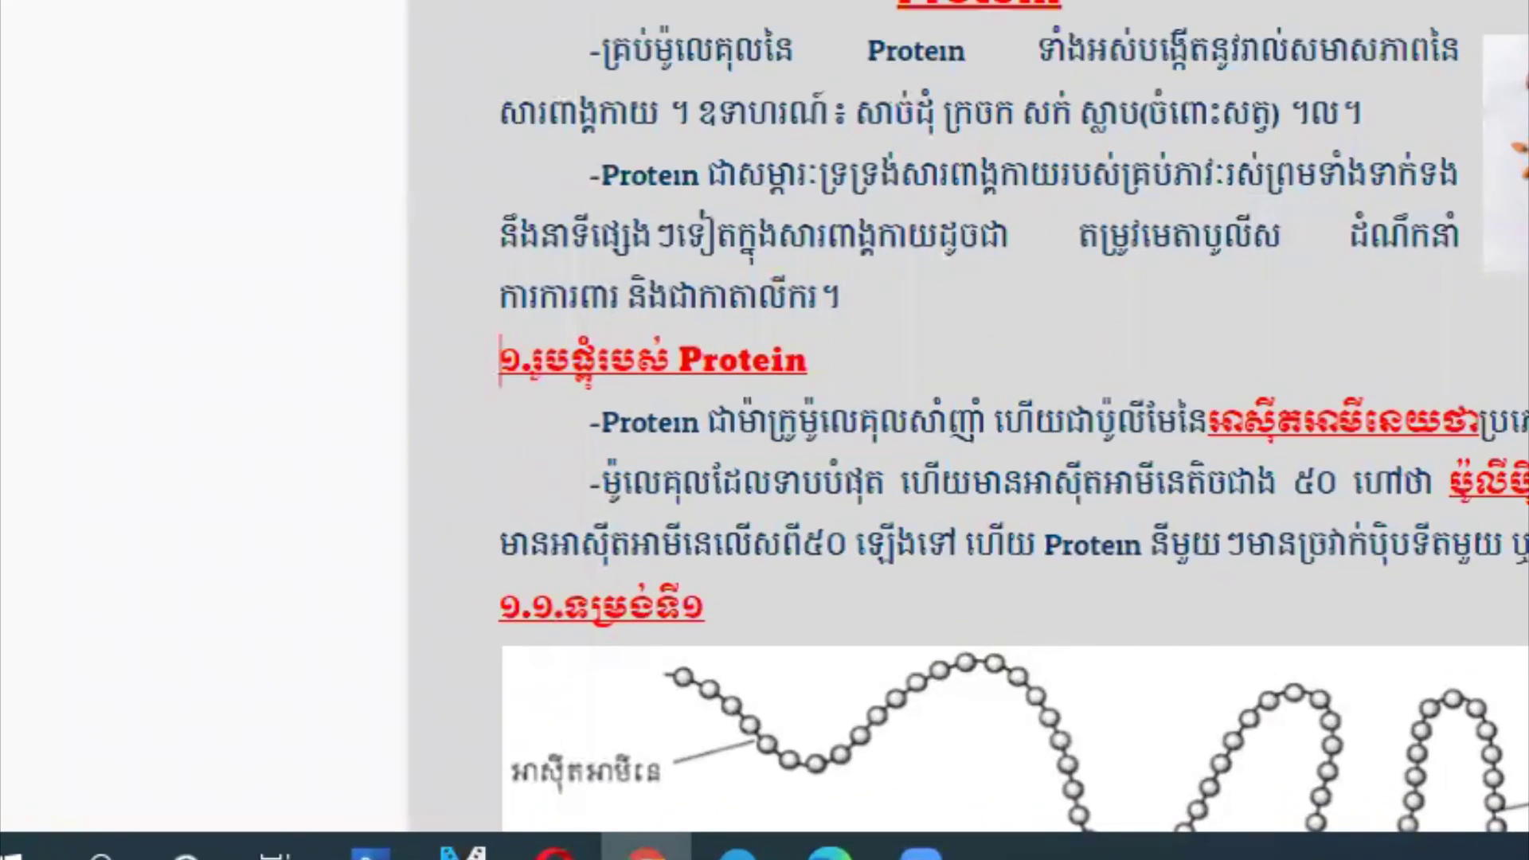
pyautogui.hotkey('alt', 'f')
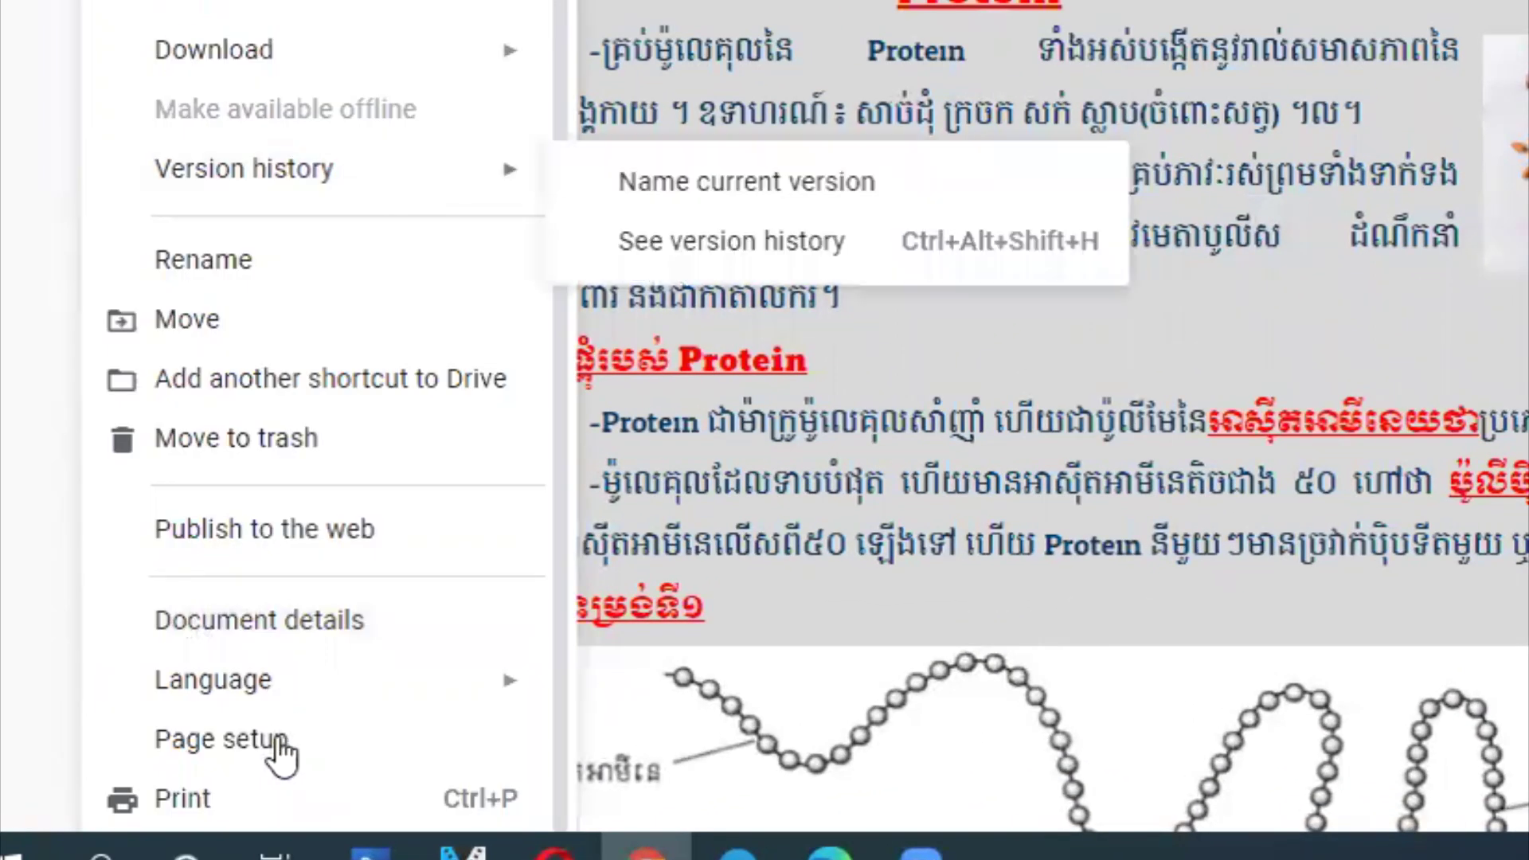
# Step: Scroll through the File > Language list, then open the Ctrl+P print dialog set to Microsoft Print to PDF
pyautogui.moveTo(470, 692)
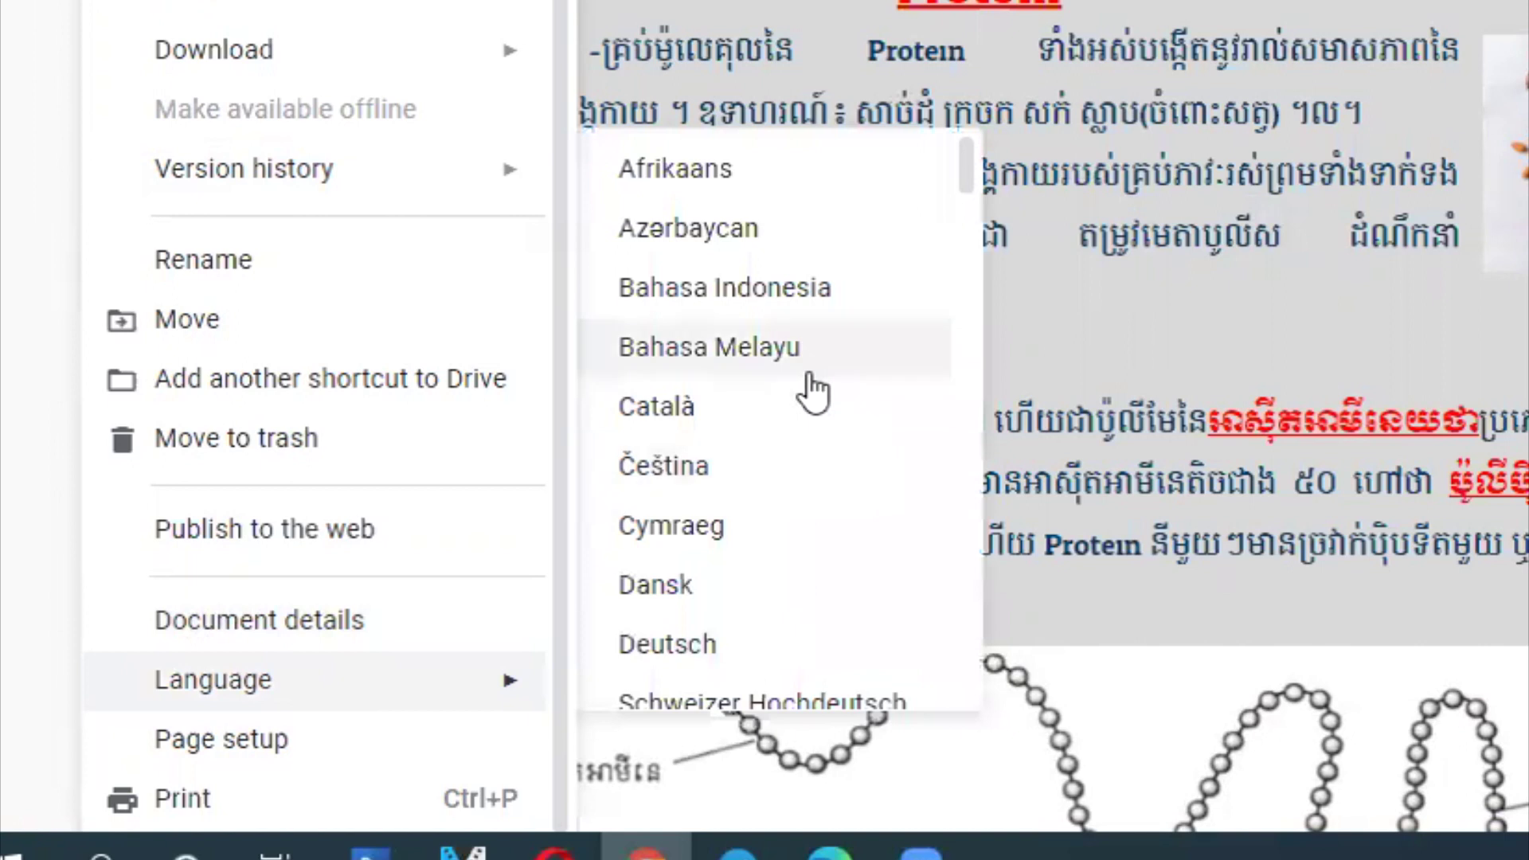
pyautogui.scroll(-8, 812, 389)
pyautogui.scroll(-20, 812, 390)
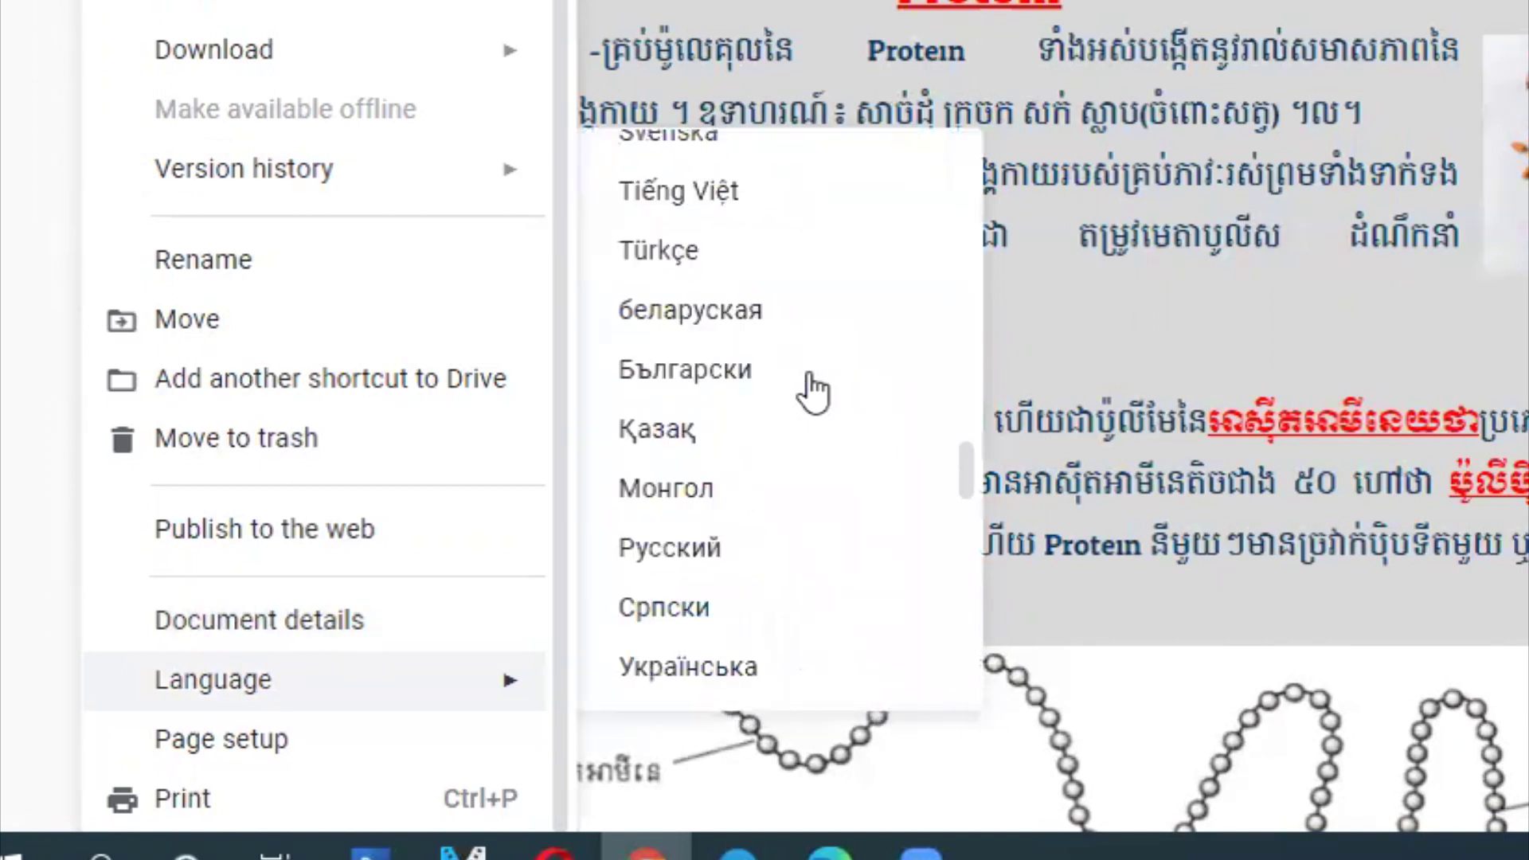
pyautogui.scroll(-5, 812, 389)
pyautogui.scroll(6, 813, 392)
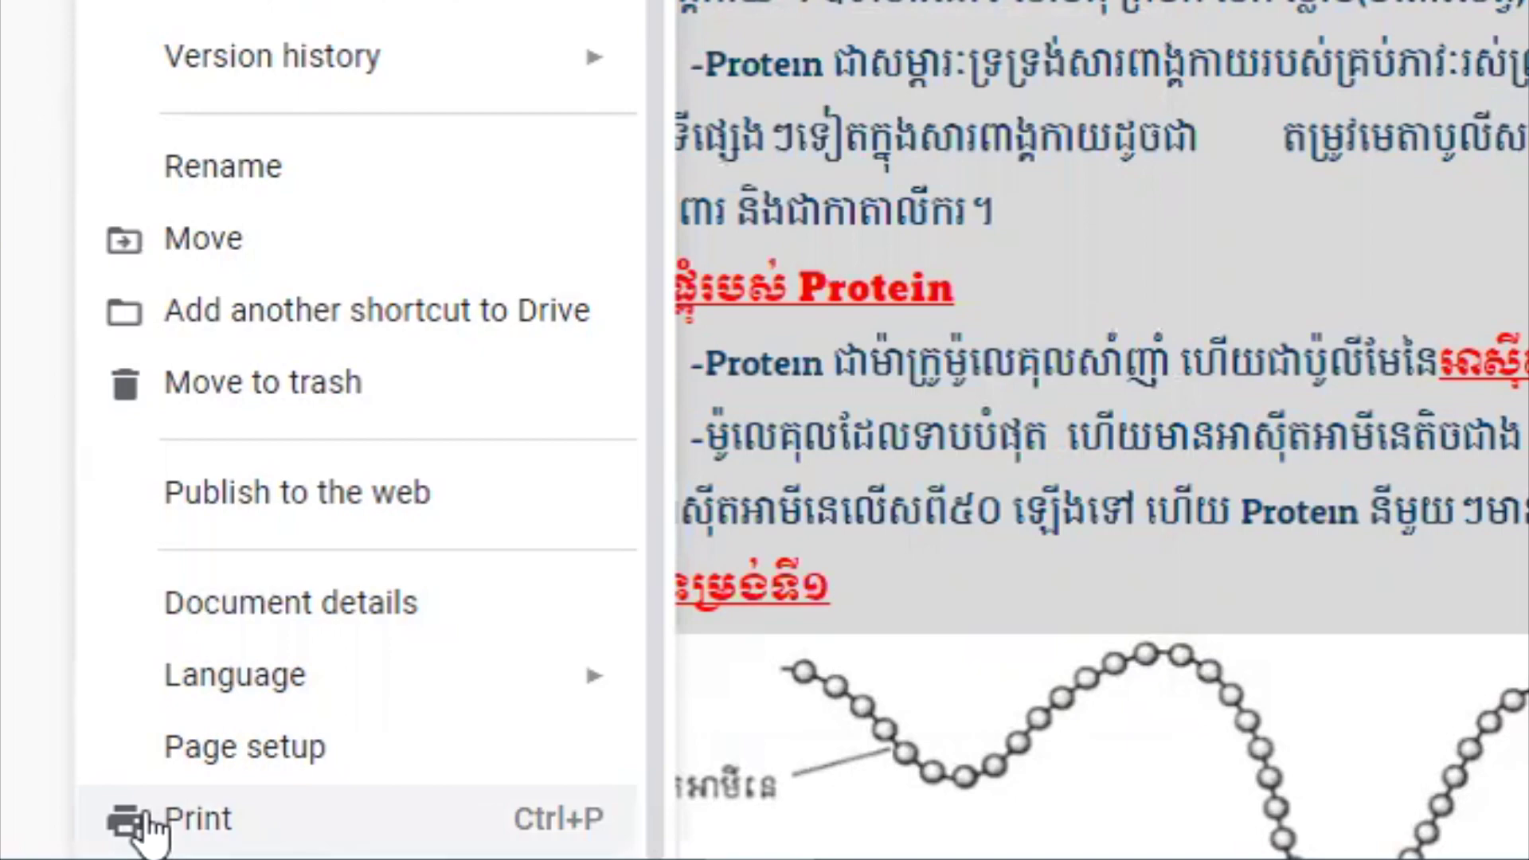
pyautogui.hotkey('ctrl', 'p')
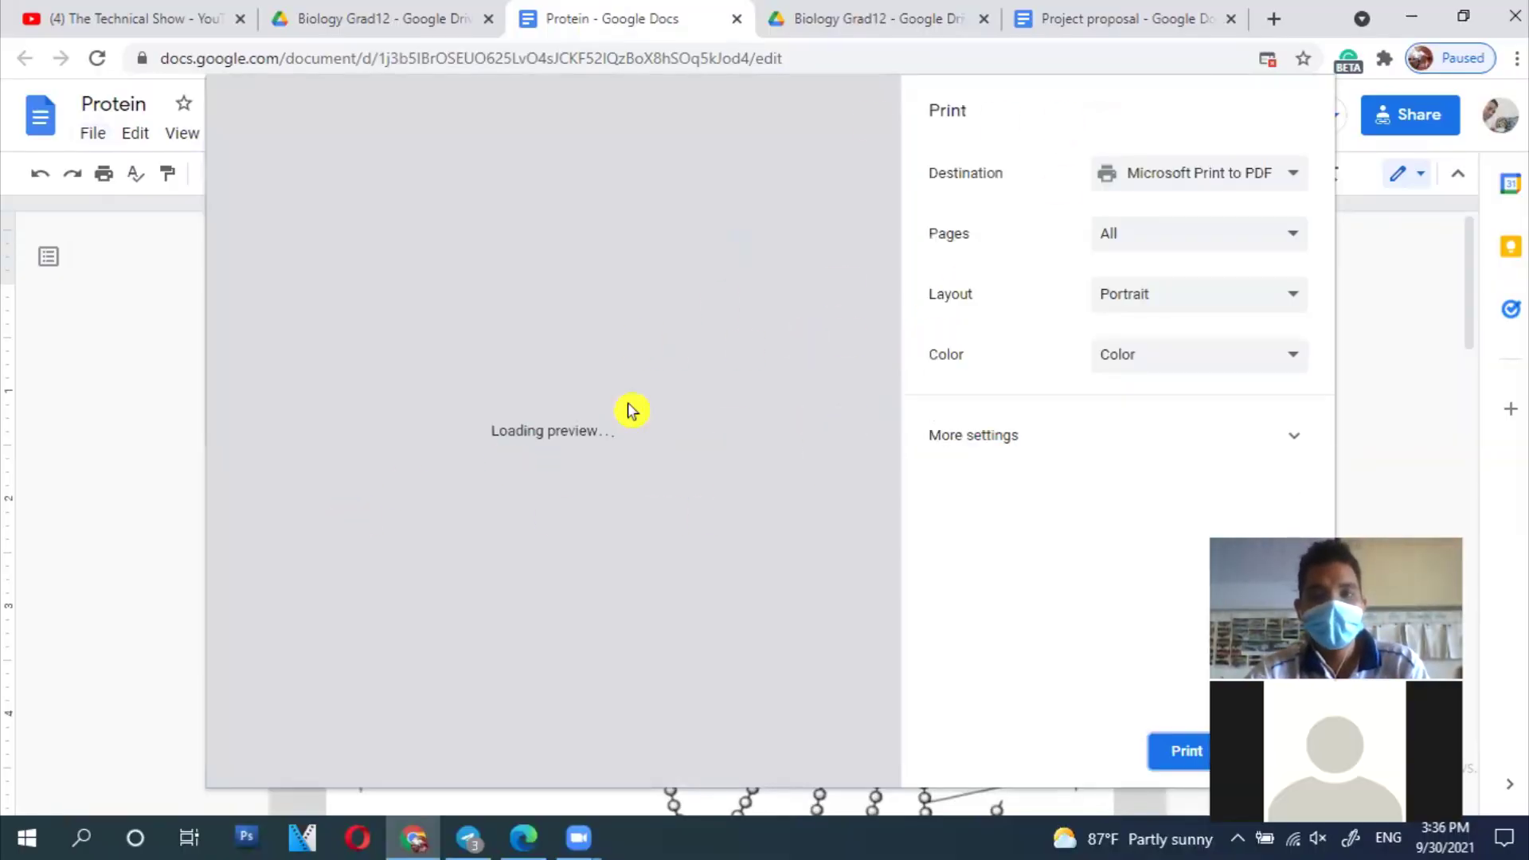
pyautogui.click(1282, 169)
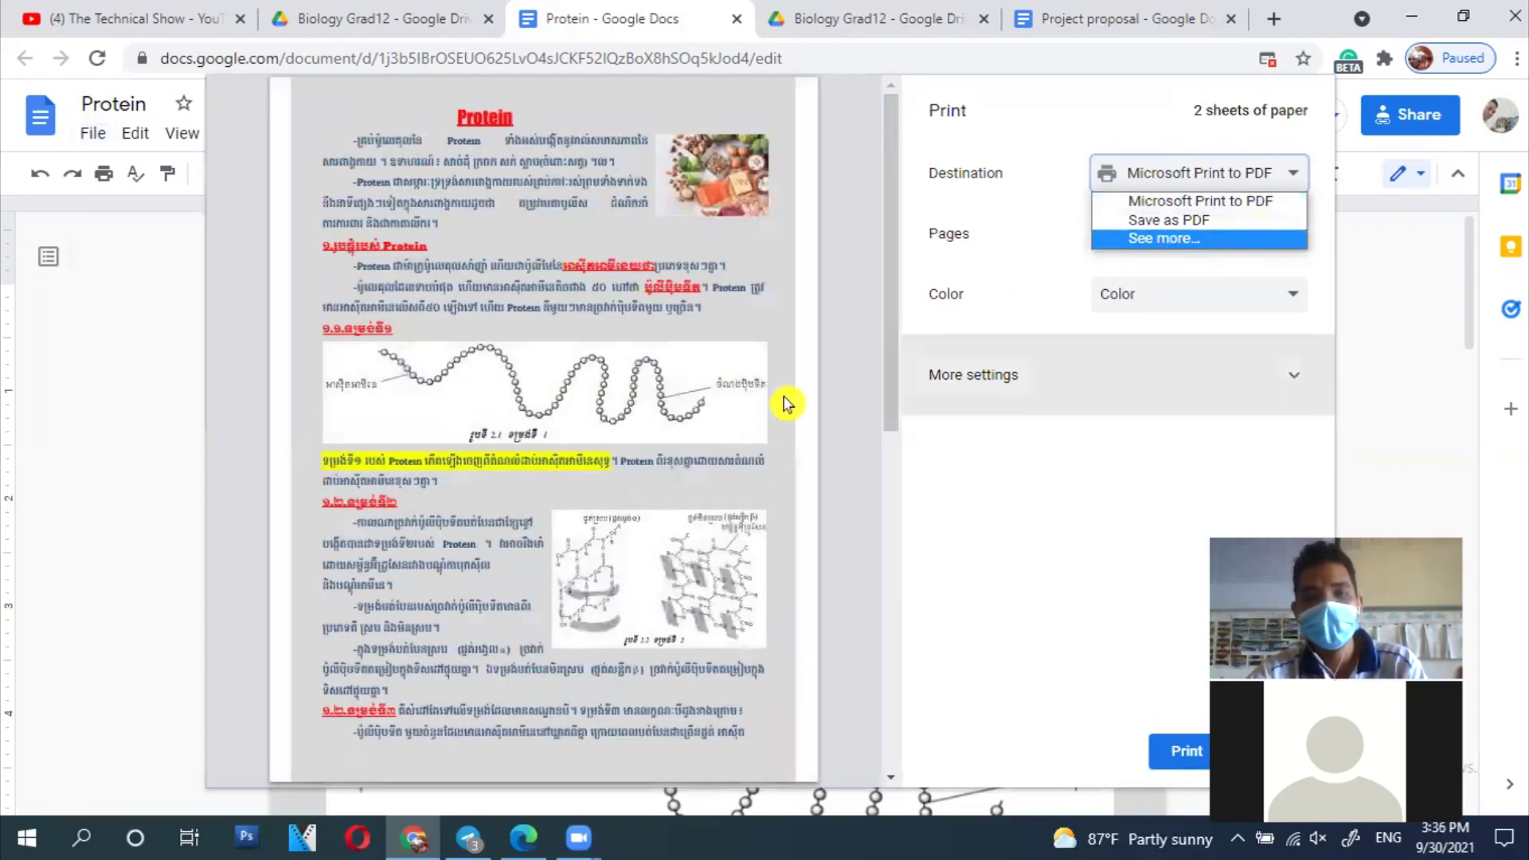
pyautogui.click(908, 569)
pyautogui.scroll(-5, 622, 415)
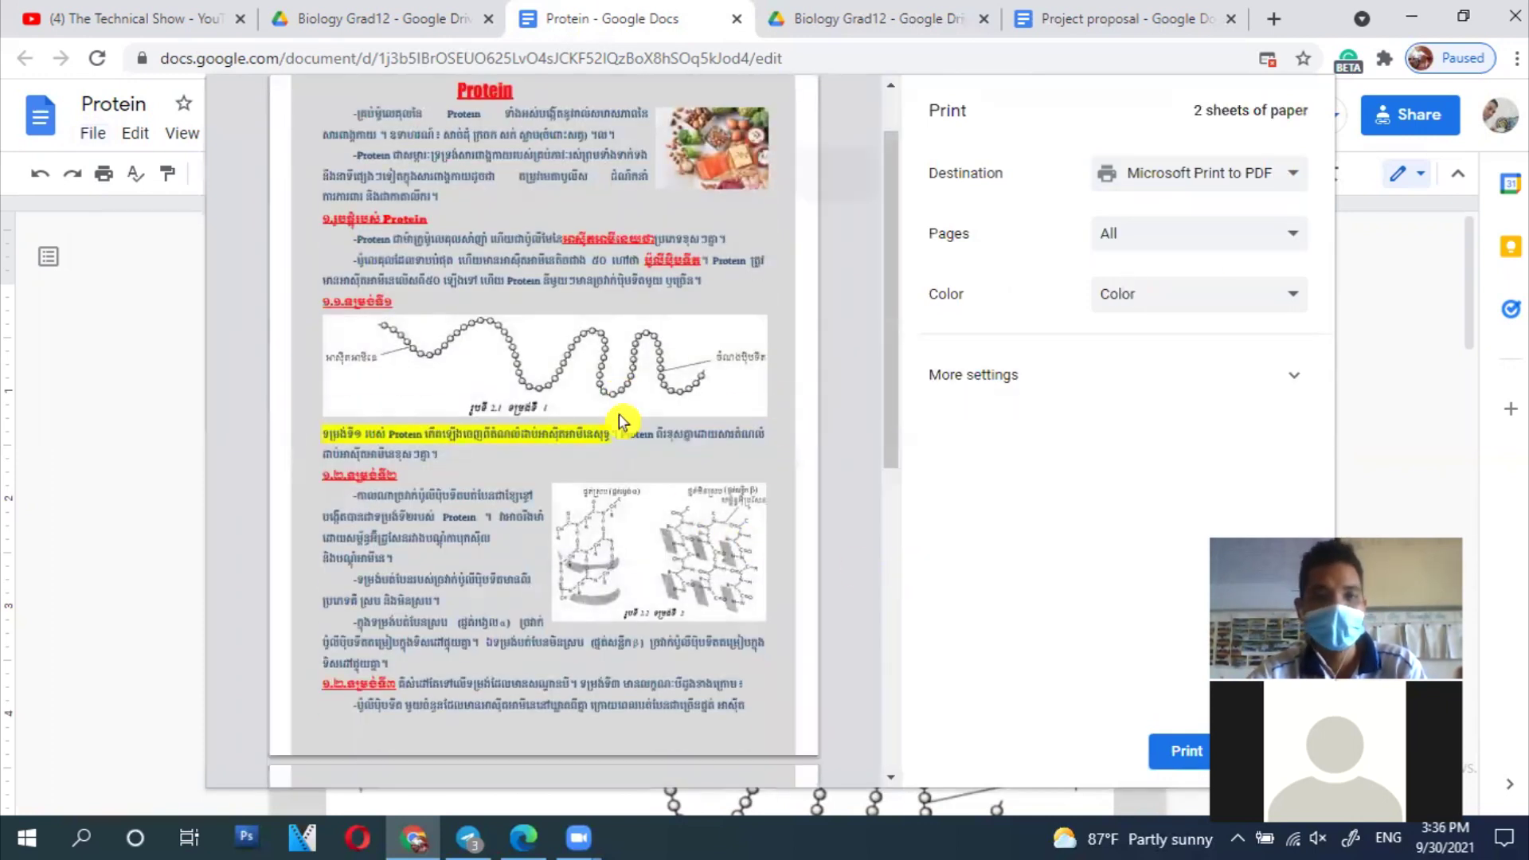
pyautogui.scroll(5, 619, 414)
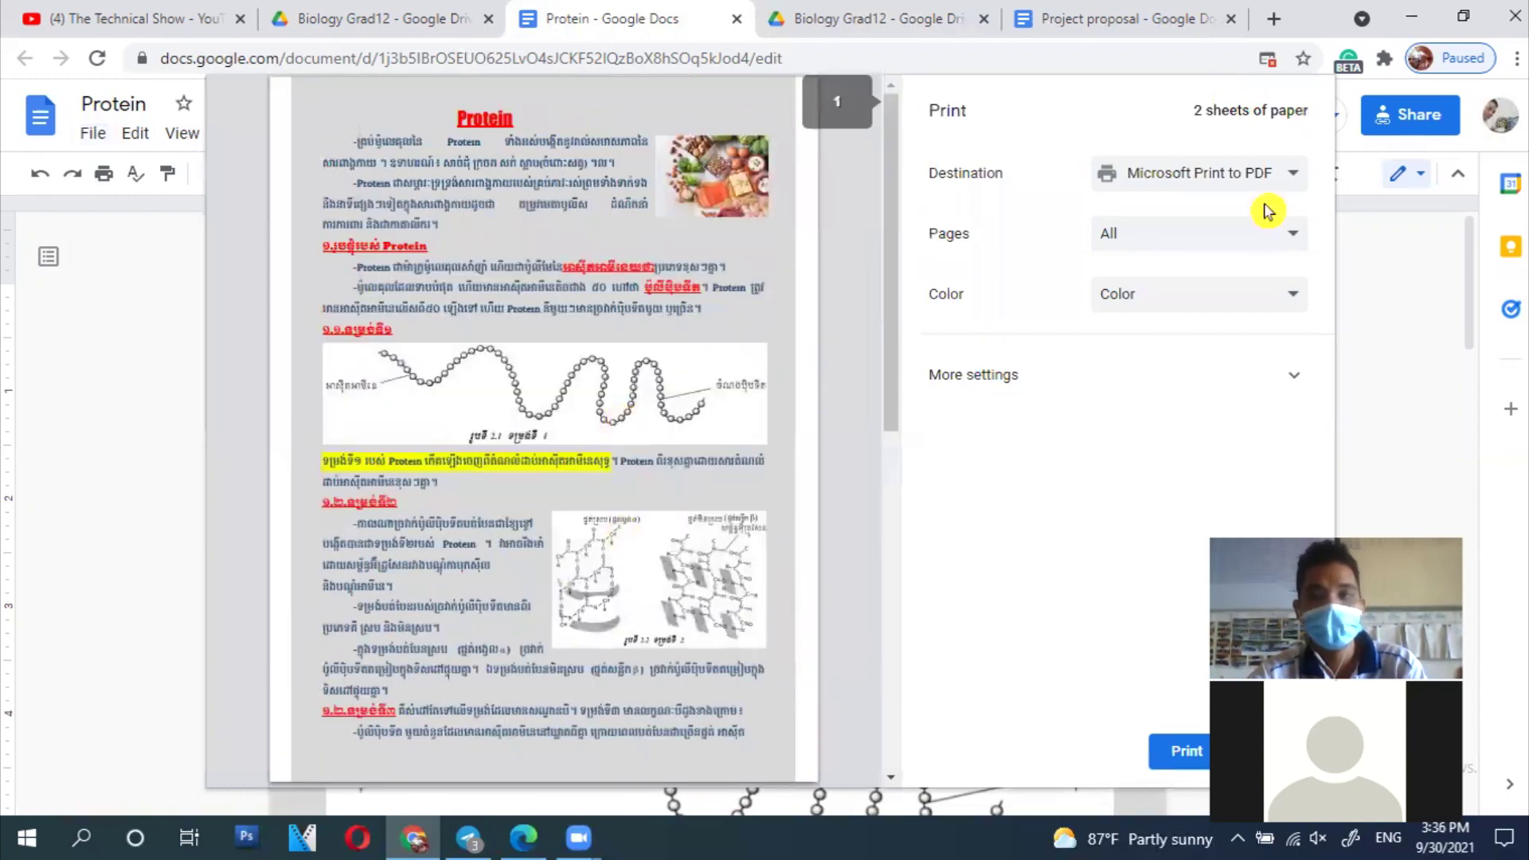